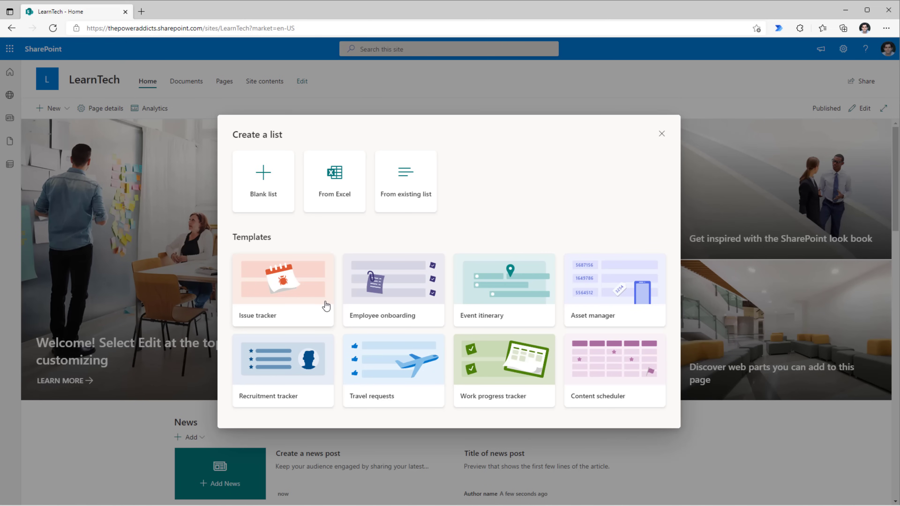
# Create the Work progress tracker list from its SharePoint template, keeping the default name.
pyautogui.click(488, 385)
pyautogui.click(578, 407)
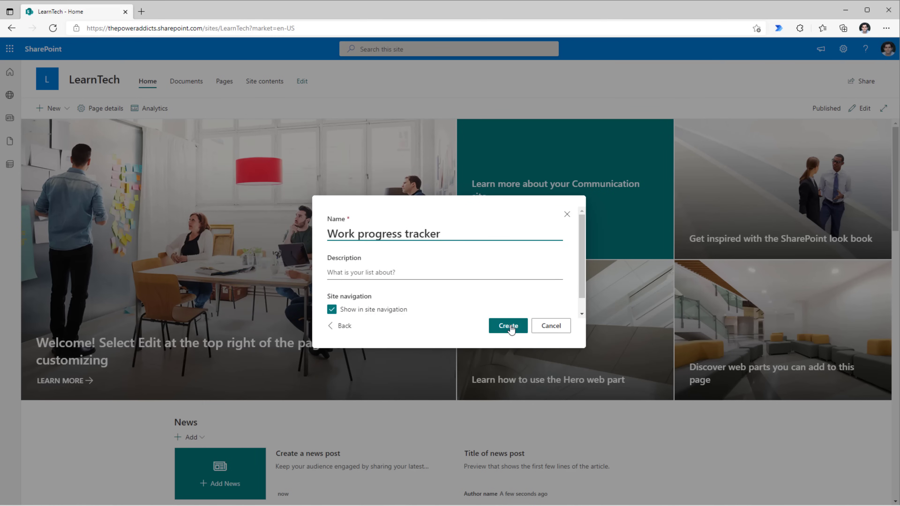
pyautogui.click(511, 330)
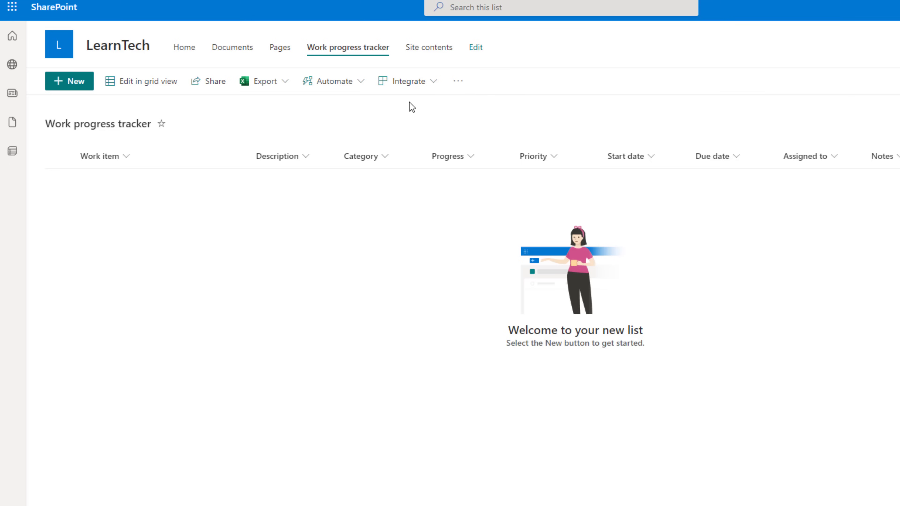
# Generate a canvas app named 'Work Progress Tracker' from the list via Integrate > Power Apps.
pyautogui.click(425, 89)
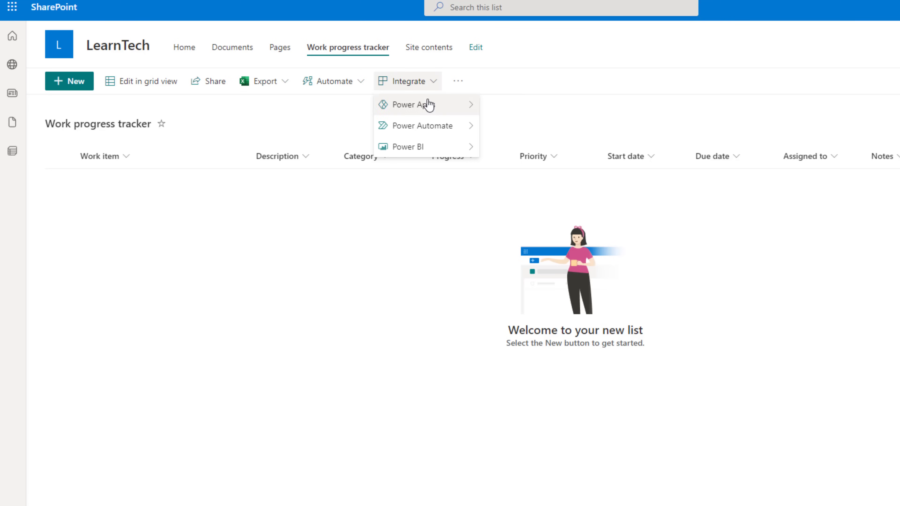
pyautogui.moveTo(430, 105)
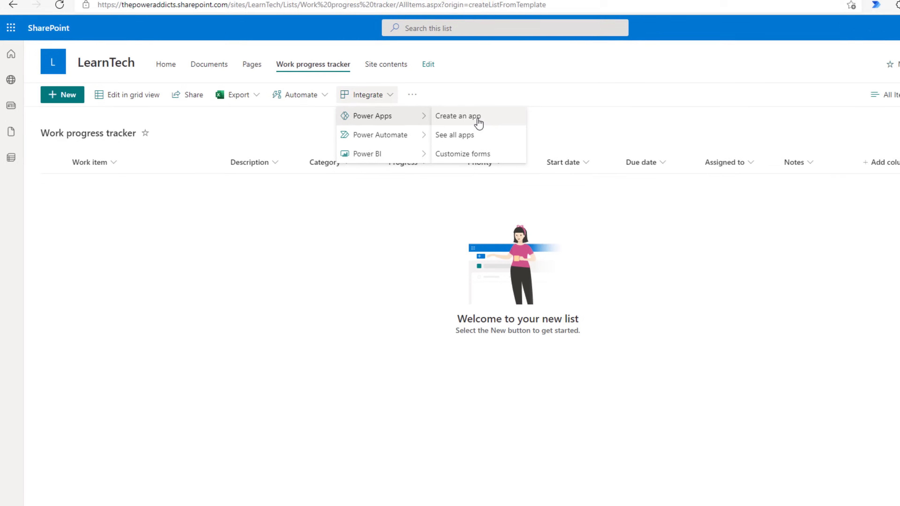
pyautogui.click(479, 123)
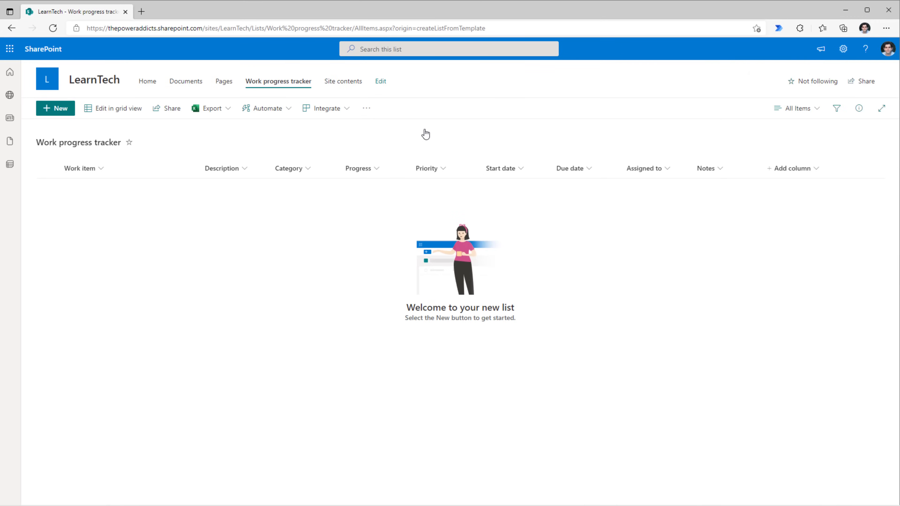
pyautogui.write('Work Progress Tracker')
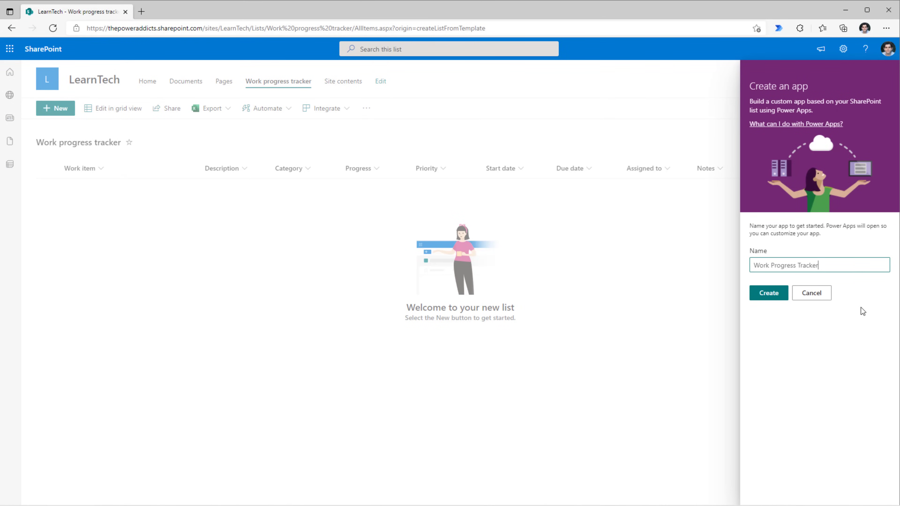
pyautogui.click(774, 296)
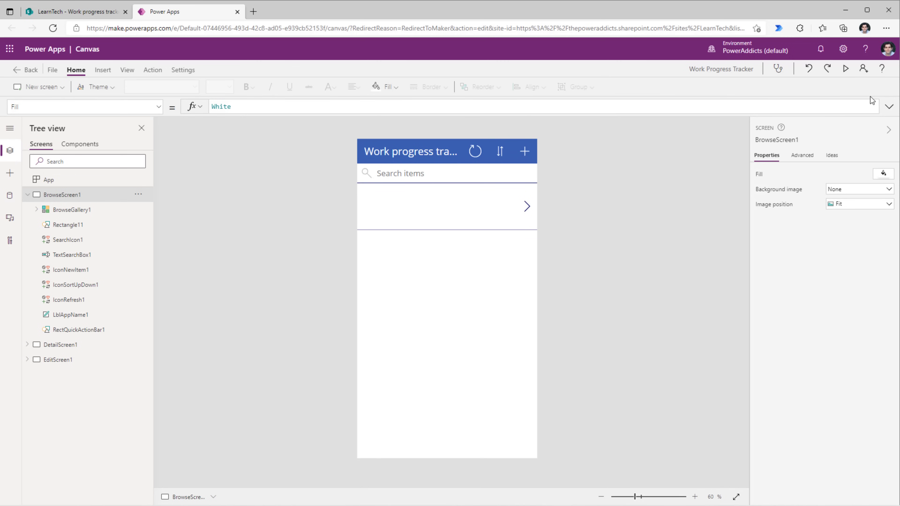
# In the app preview, submit a 'Learn power apps' item (In progress, High) and check it in SharePoint.
pyautogui.click(846, 69)
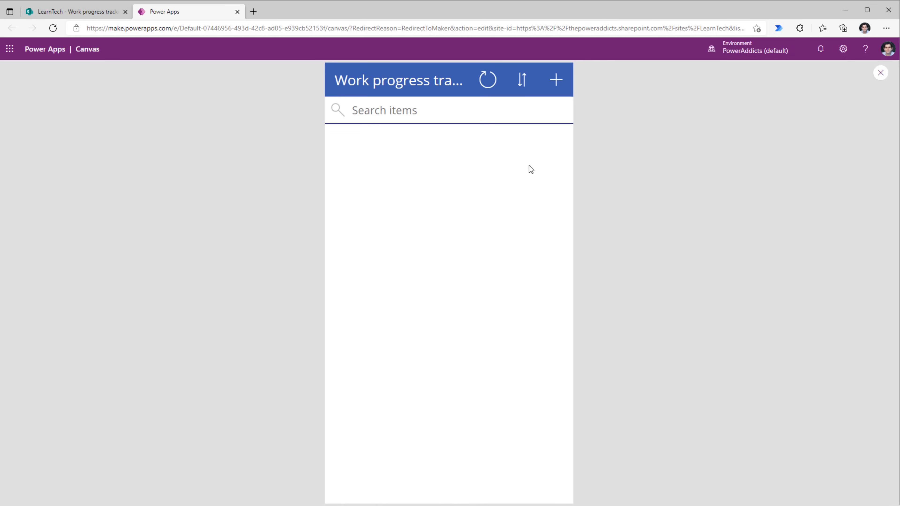
pyautogui.click(556, 85)
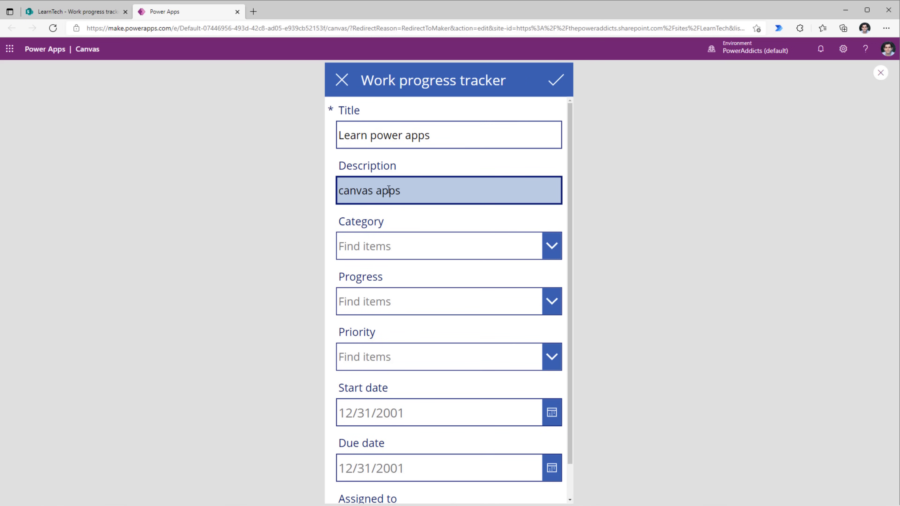
pyautogui.click(401, 249)
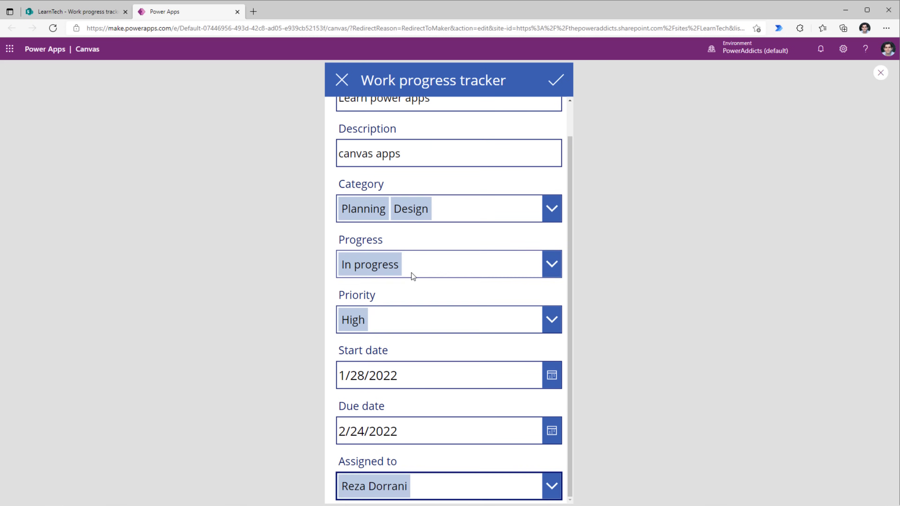
pyautogui.scroll(2, 412, 273)
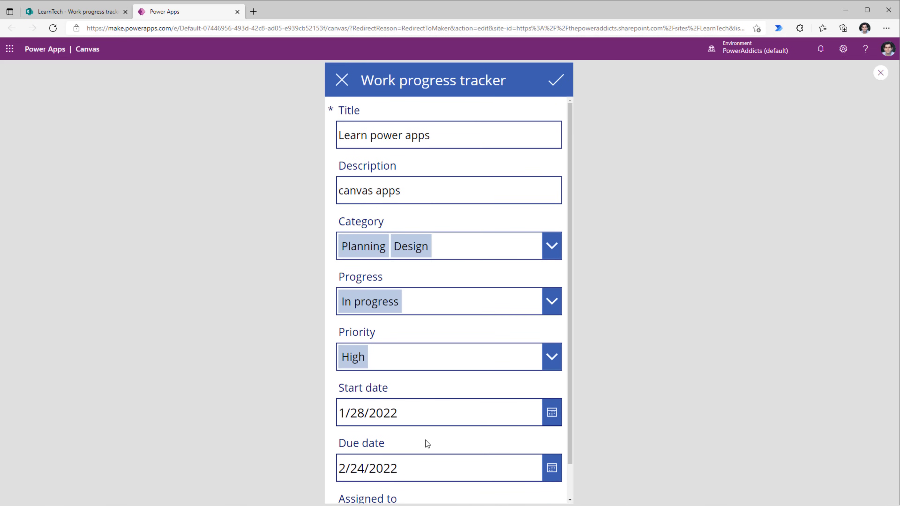
pyautogui.click(555, 85)
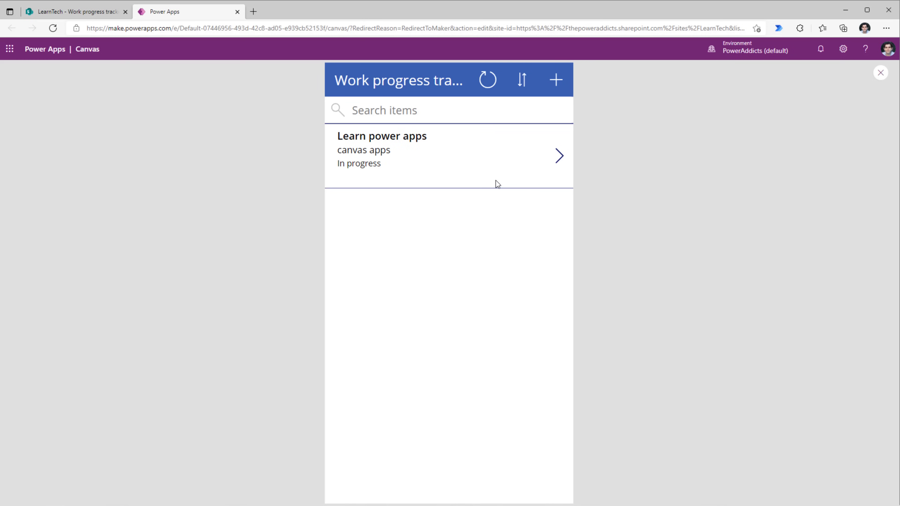
pyautogui.click(70, 13)
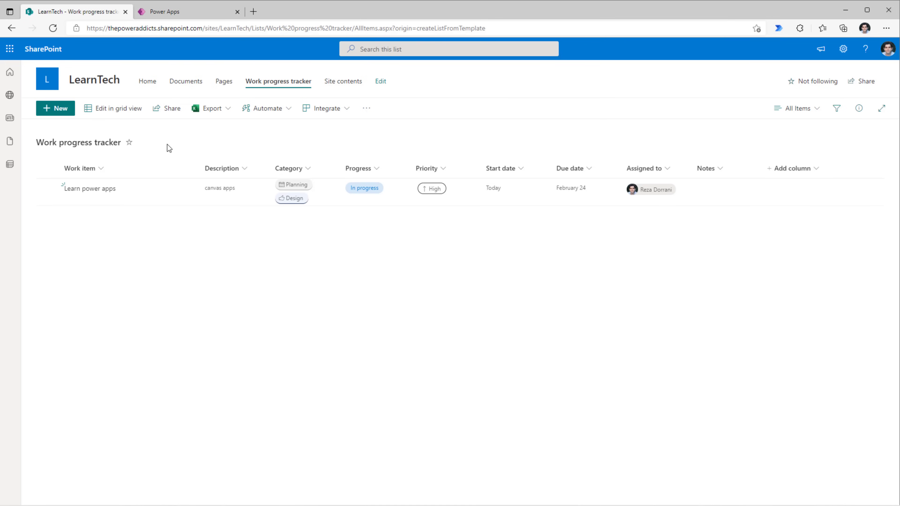
# Open the Learn power apps item in the running app, delete it, and close the preview.
pyautogui.click(167, 12)
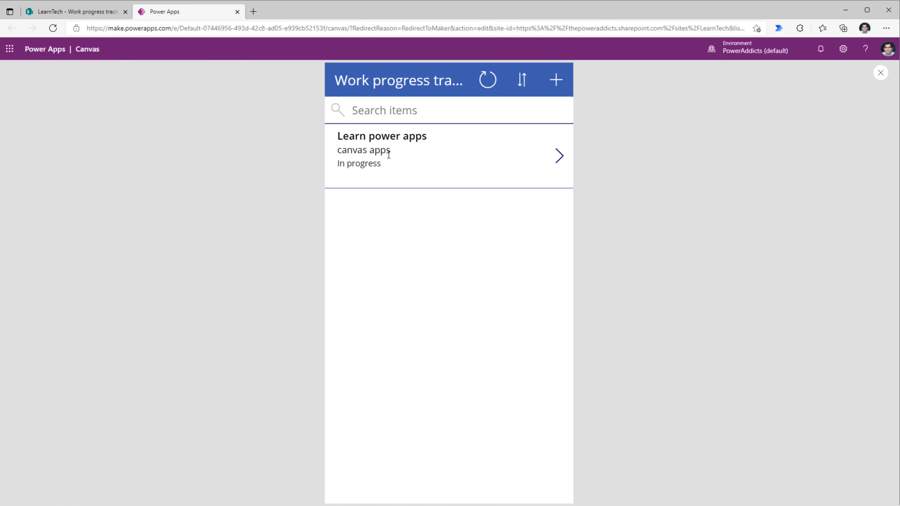
pyautogui.click(560, 156)
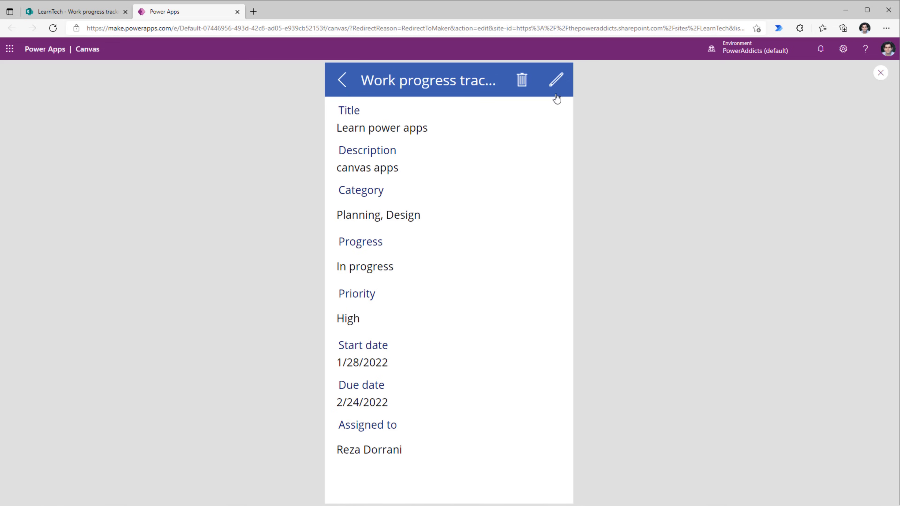
pyautogui.click(558, 84)
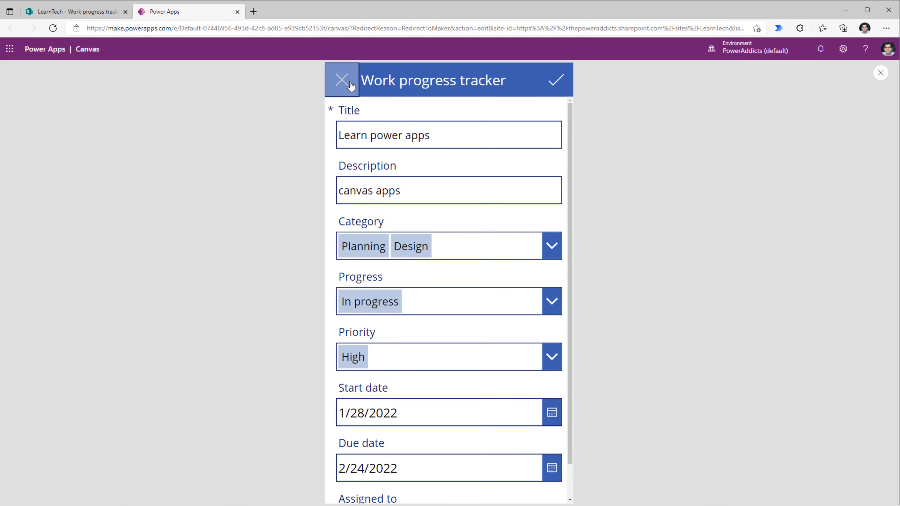
pyautogui.click(342, 80)
pyautogui.click(530, 83)
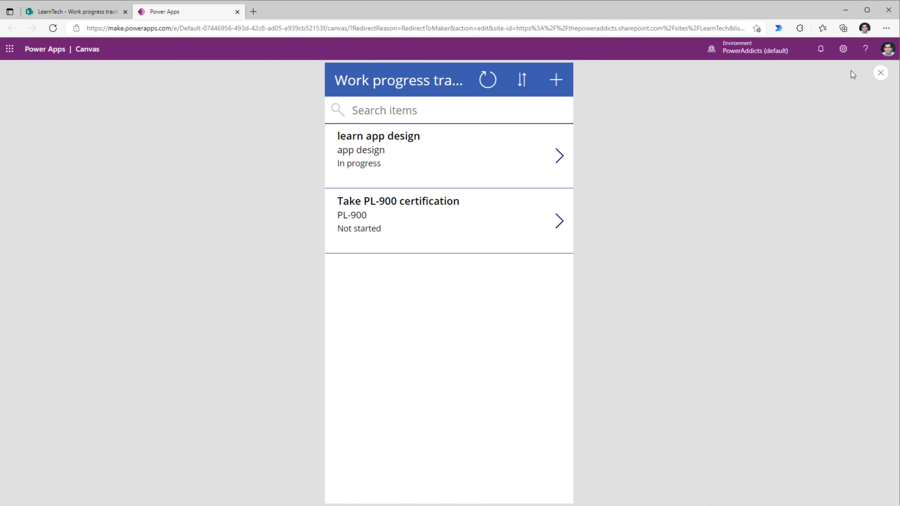
pyautogui.click(886, 73)
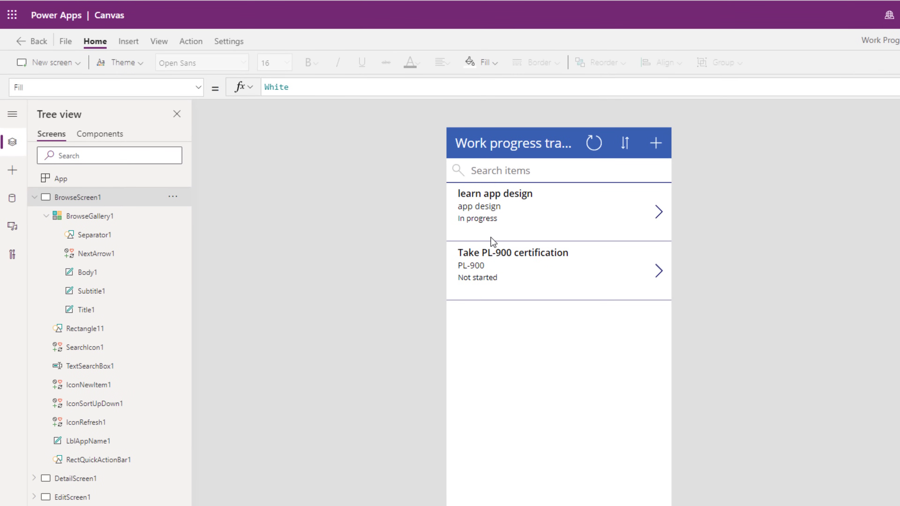
# Change the Subtitle1 Text formula to ThisItem.'Created By'.DisplayName.
pyautogui.click(479, 209)
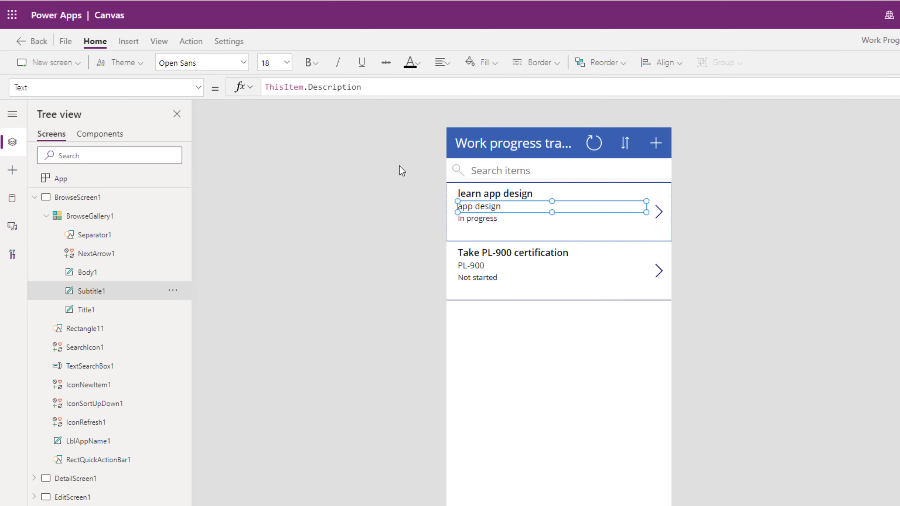
pyautogui.click(331, 89)
pyautogui.doubleClick(330, 89)
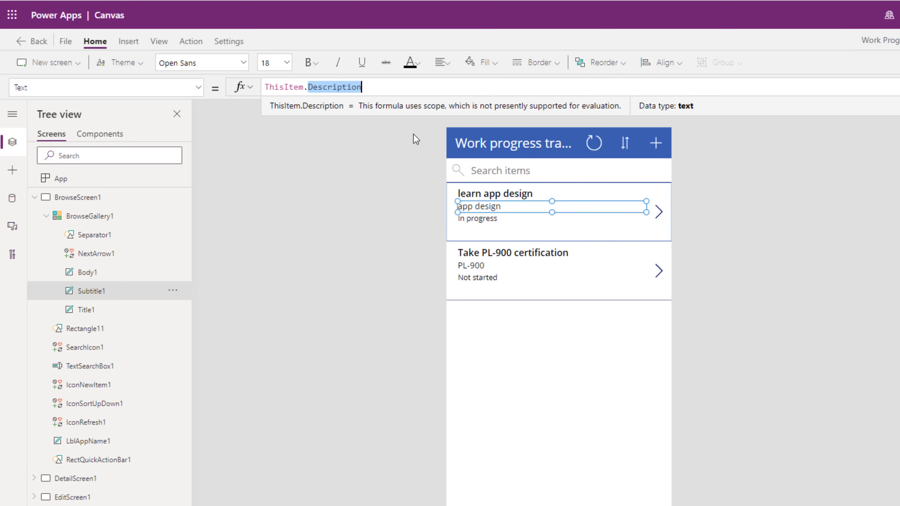
pyautogui.write('CREATE')
pyautogui.press('Down')
pyautogui.press('Tab')
pyautogui.write('.D')
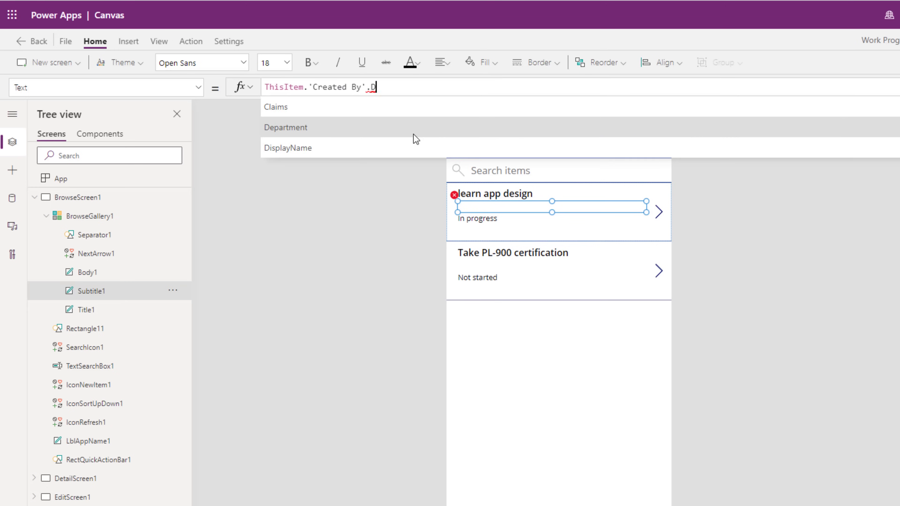
pyautogui.press('Down')
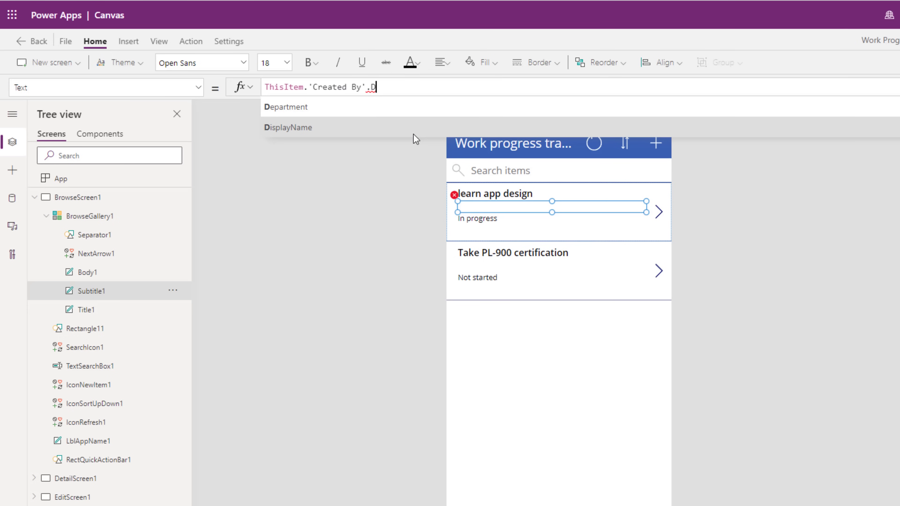
pyautogui.press('Tab')
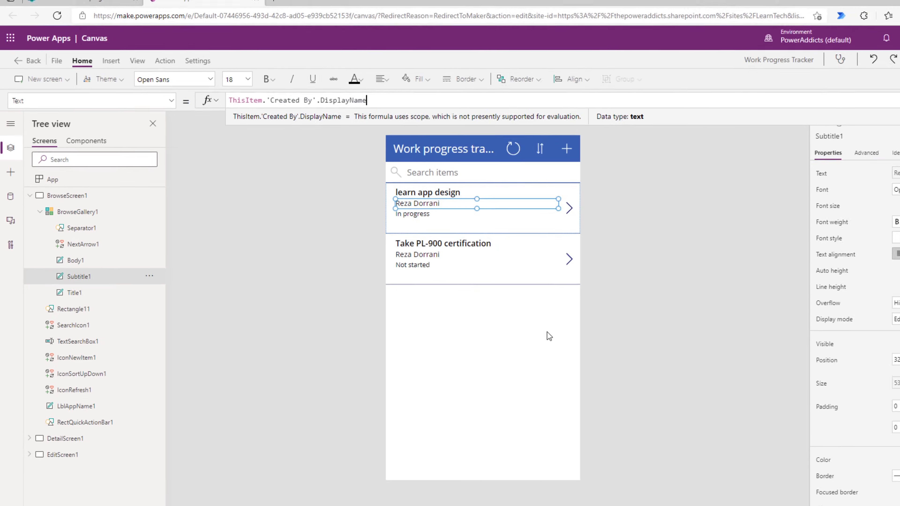
# Reselect the browse gallery, subtitle and browse screen, then open the File menu.
pyautogui.click(634, 358)
pyautogui.click(495, 210)
pyautogui.click(412, 253)
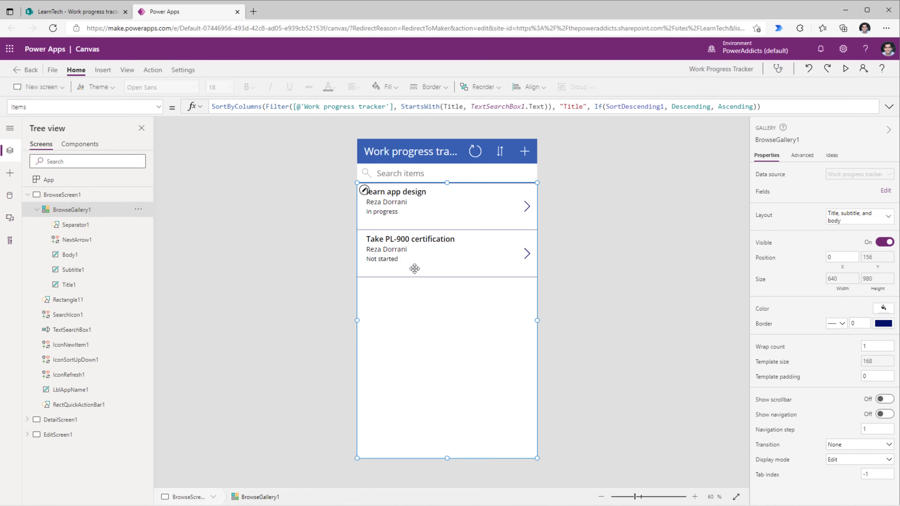
pyautogui.click(311, 276)
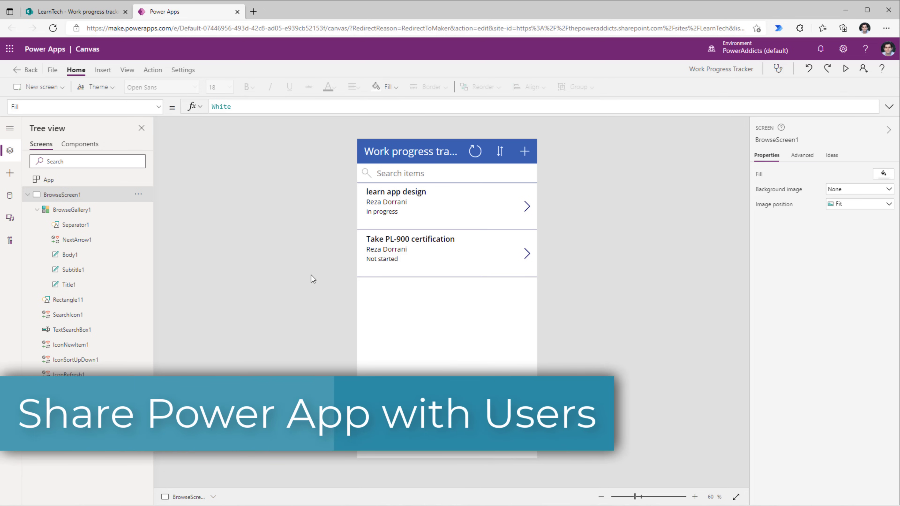
pyautogui.click(52, 70)
# Save and publish this version of Work Progress Tracker, then open its sharing settings.
pyautogui.click(99, 201)
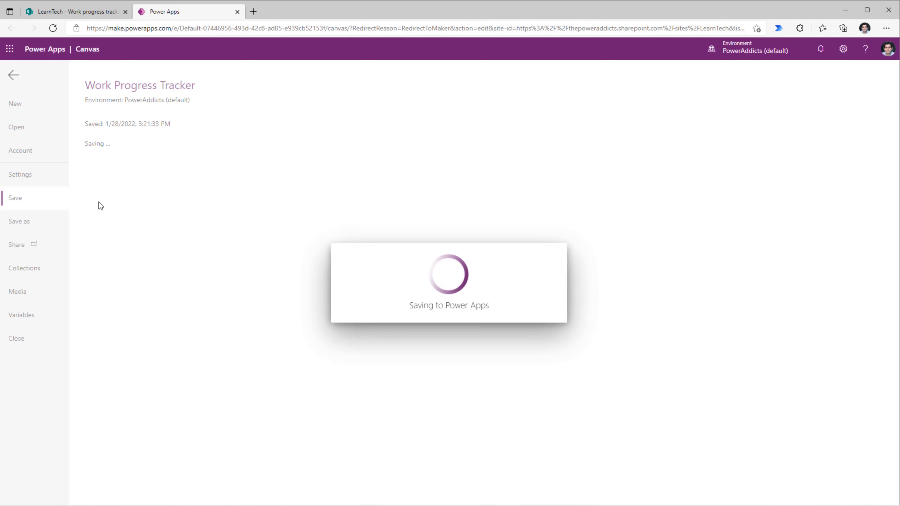
pyautogui.click(120, 174)
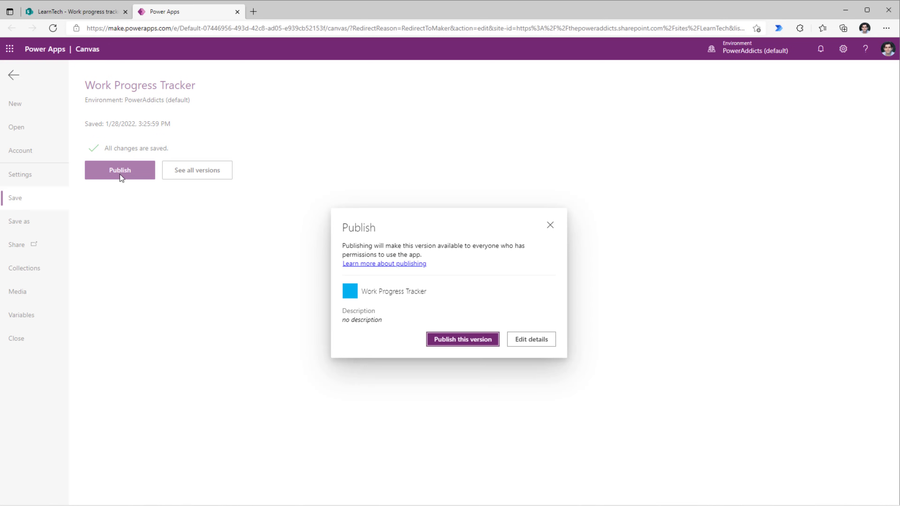
pyautogui.click(457, 338)
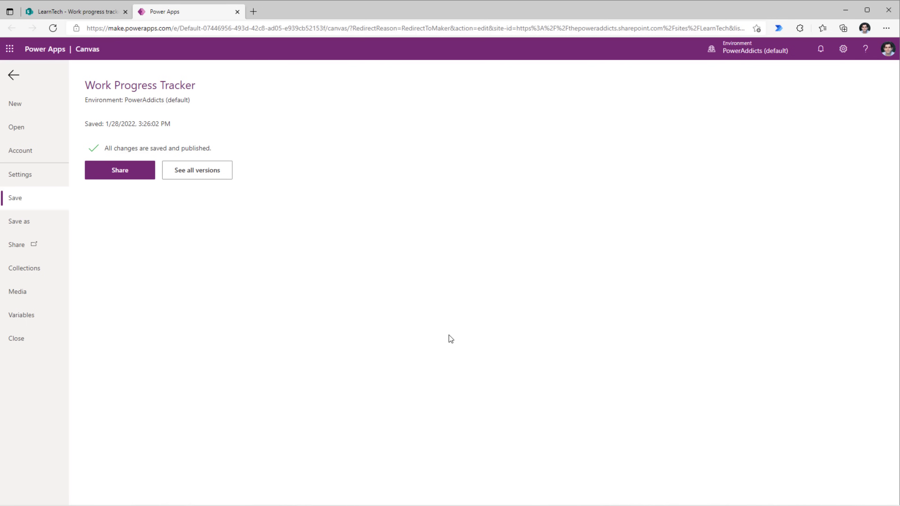
pyautogui.click(116, 173)
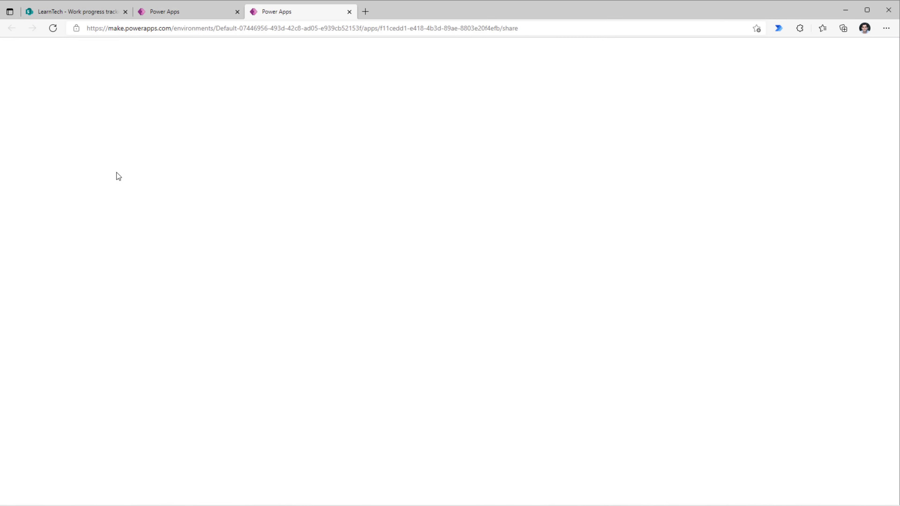
# Share the app with two colleagues as Users, sending them email invitations.
pyautogui.click(515, 101)
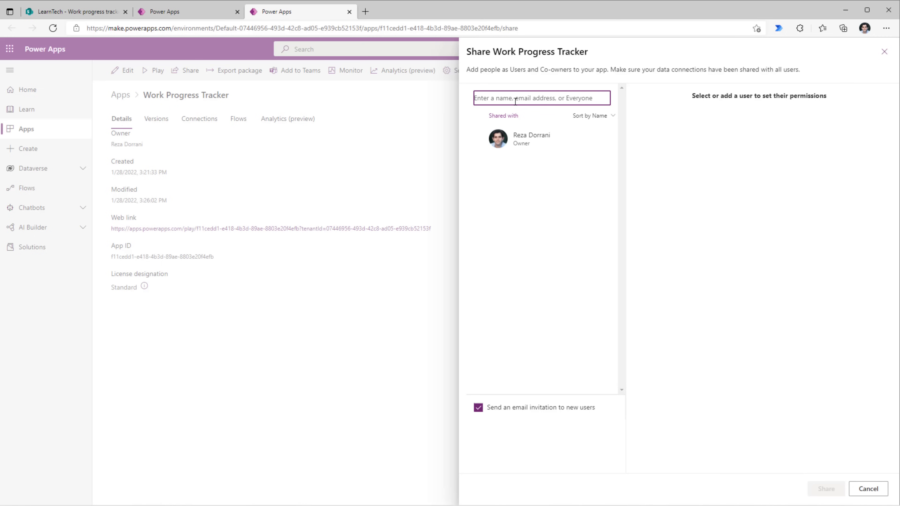
pyautogui.write('SARAH')
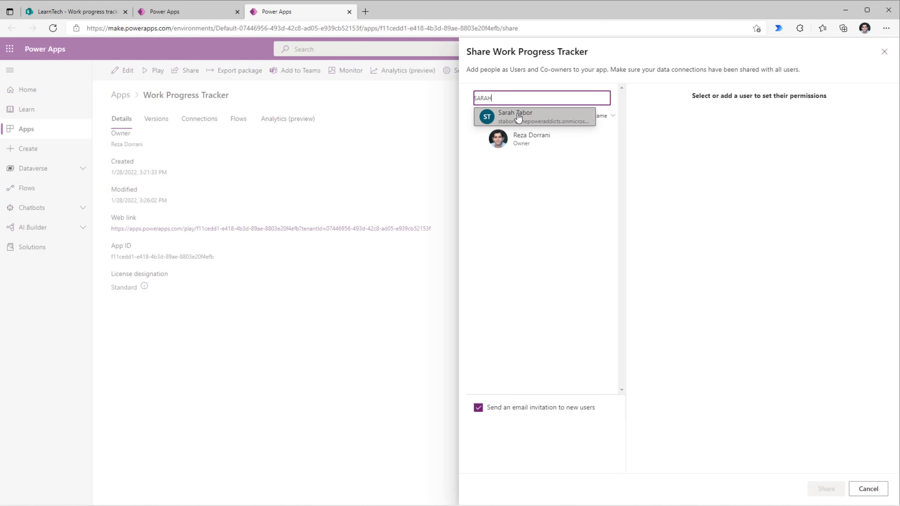
pyautogui.click(518, 117)
pyautogui.write('james')
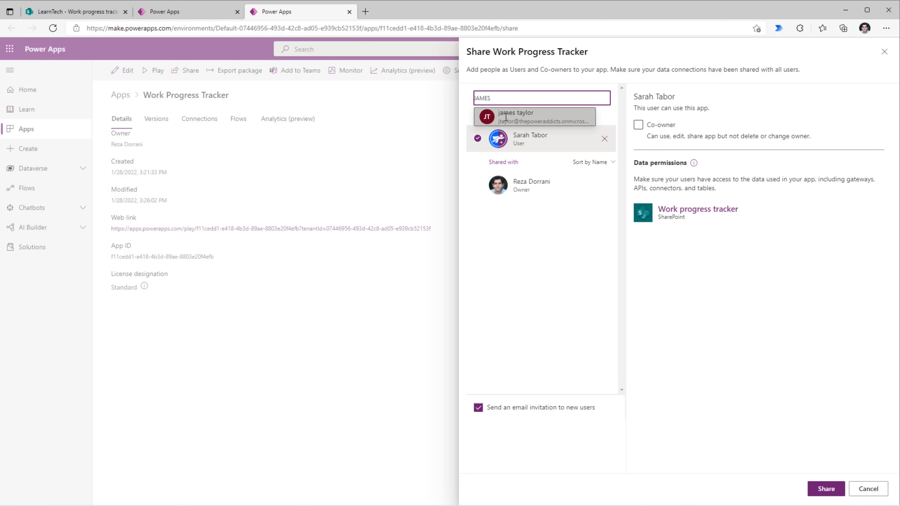
pyautogui.click(505, 114)
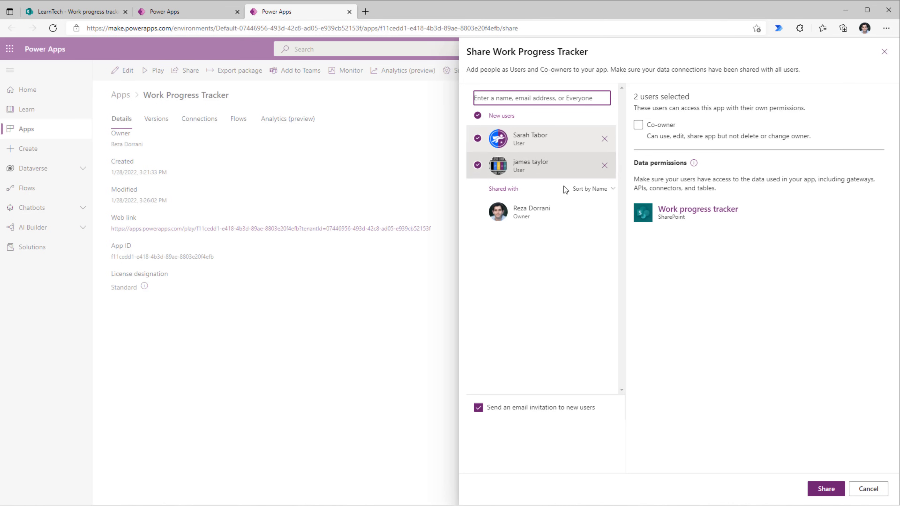
pyautogui.click(826, 494)
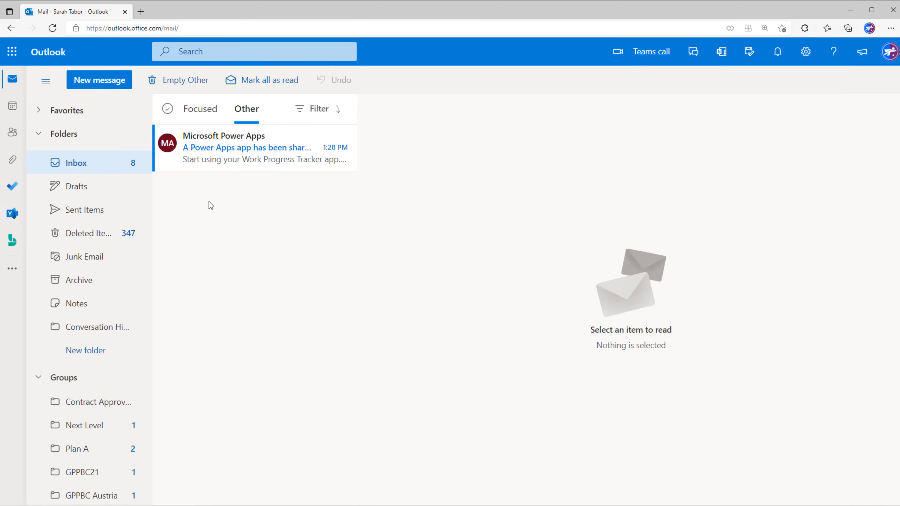
# Launch Work Progress Tracker from the 'A Power Apps app has been shared with you' email.
pyautogui.click(310, 148)
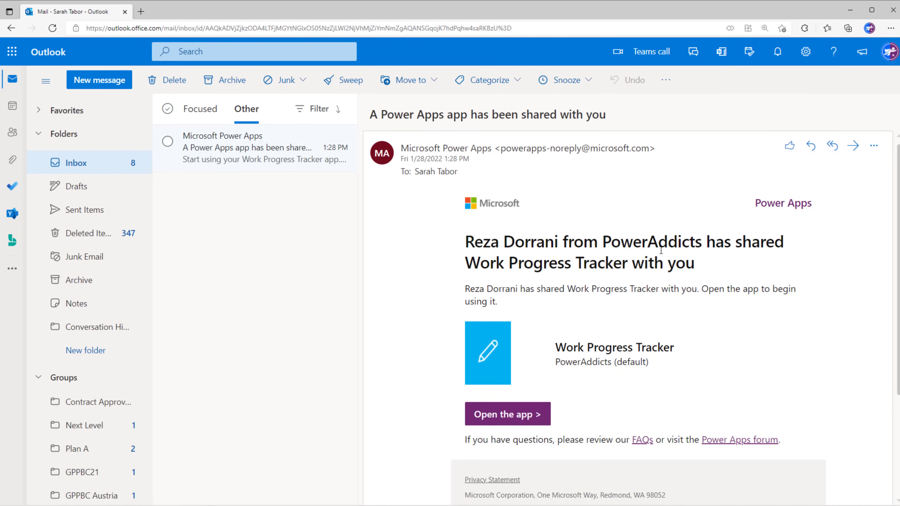
pyautogui.scroll(-2, 541, 308)
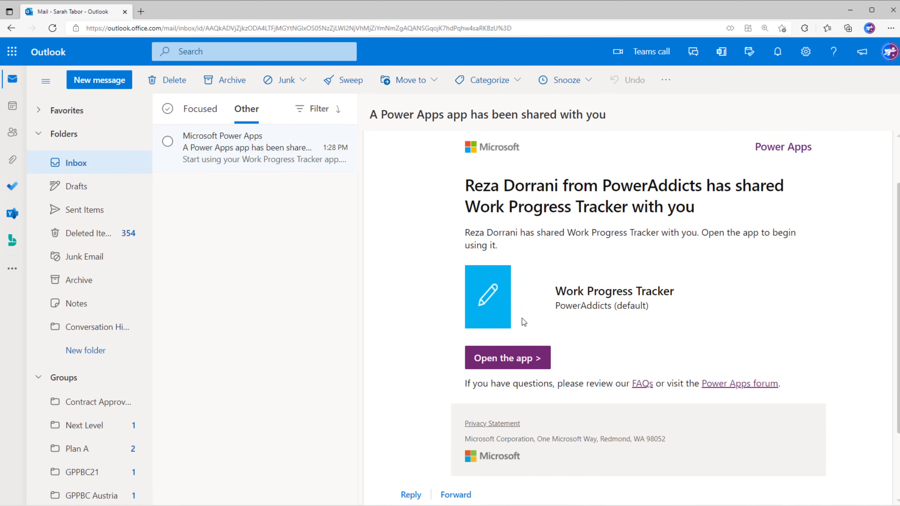
pyautogui.click(520, 365)
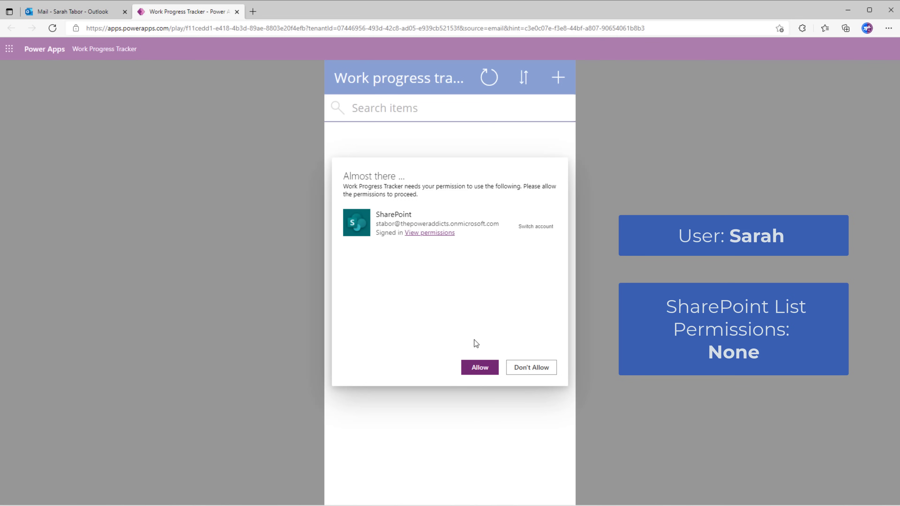
# Allow the app's SharePoint connection, then minimize the invited user's browser window.
pyautogui.click(480, 369)
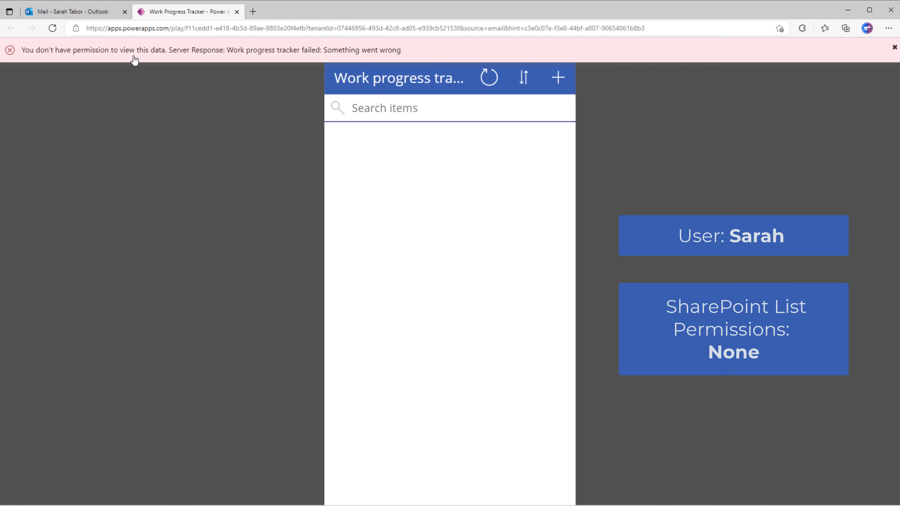
pyautogui.click(848, 10)
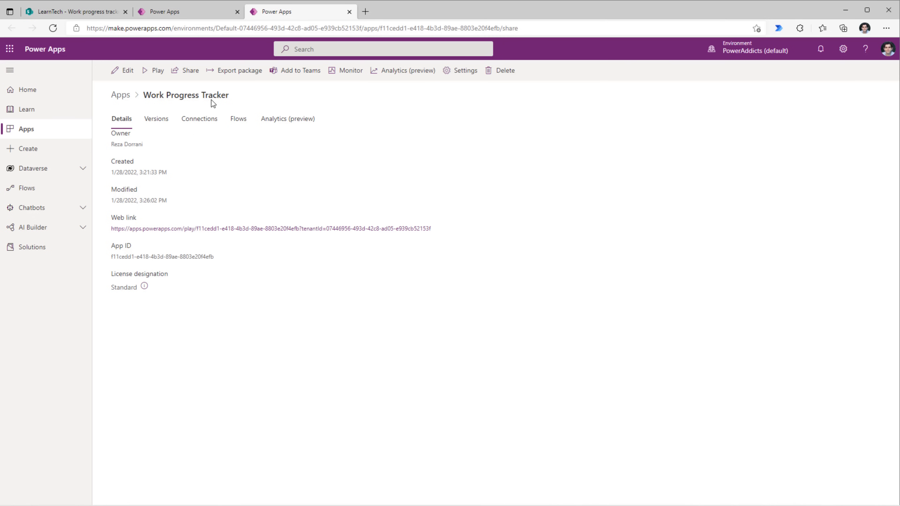
# Switch back to the LearnTech Work progress tracker list in SharePoint.
pyautogui.click(76, 12)
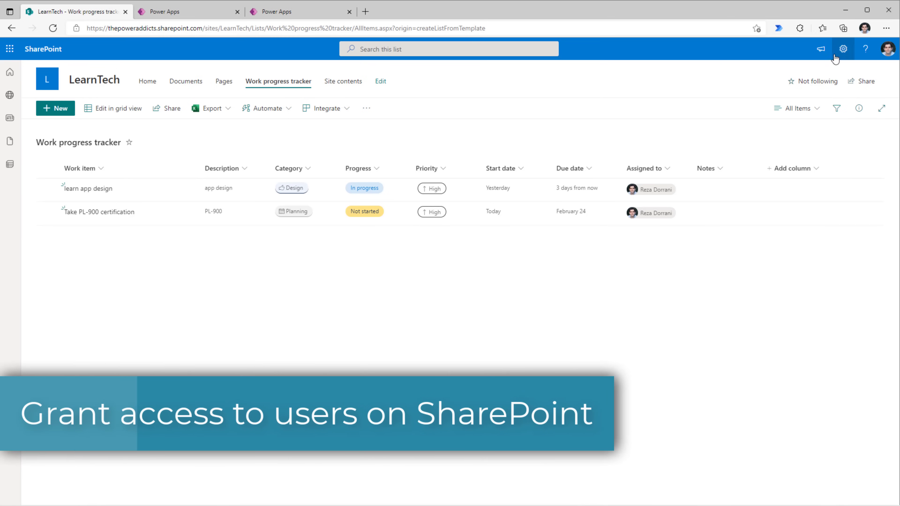
# Open the LearnTech site permissions and expand the site owners and members groups.
pyautogui.click(843, 51)
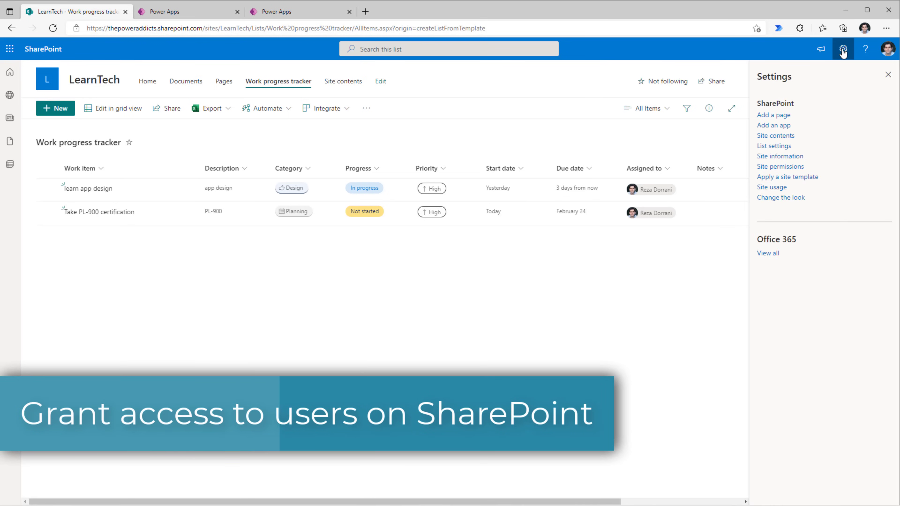
pyautogui.click(780, 166)
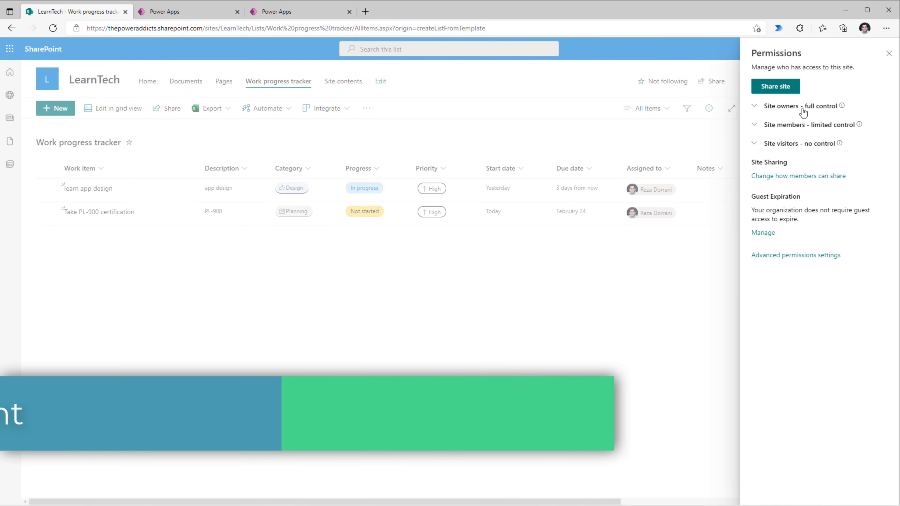
pyautogui.click(796, 113)
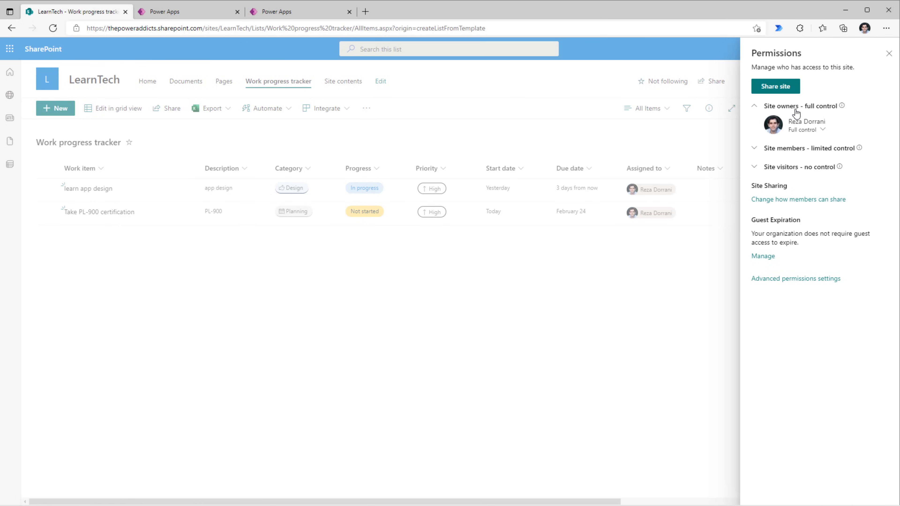
pyautogui.click(759, 149)
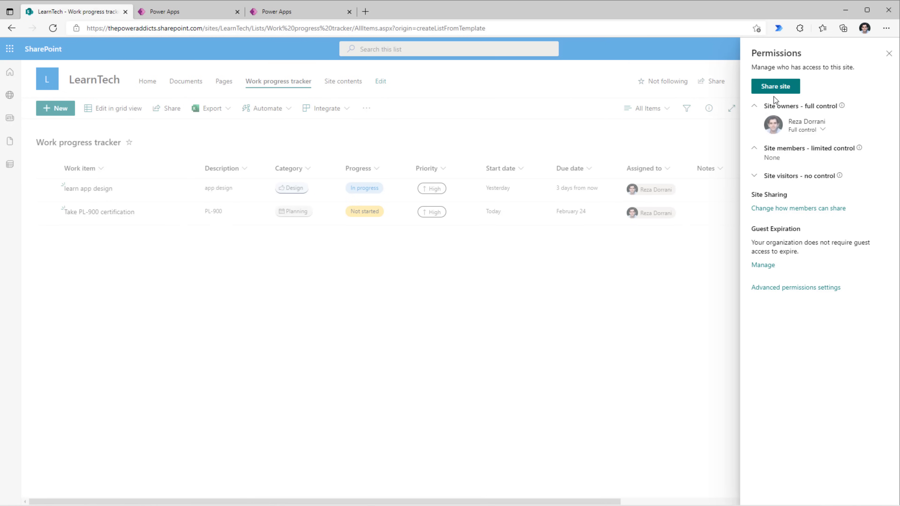
# Share the site with both app users, giving each Edit permission, and confirm them under Site members.
pyautogui.click(776, 86)
pyautogui.write('james')
pyautogui.click(793, 127)
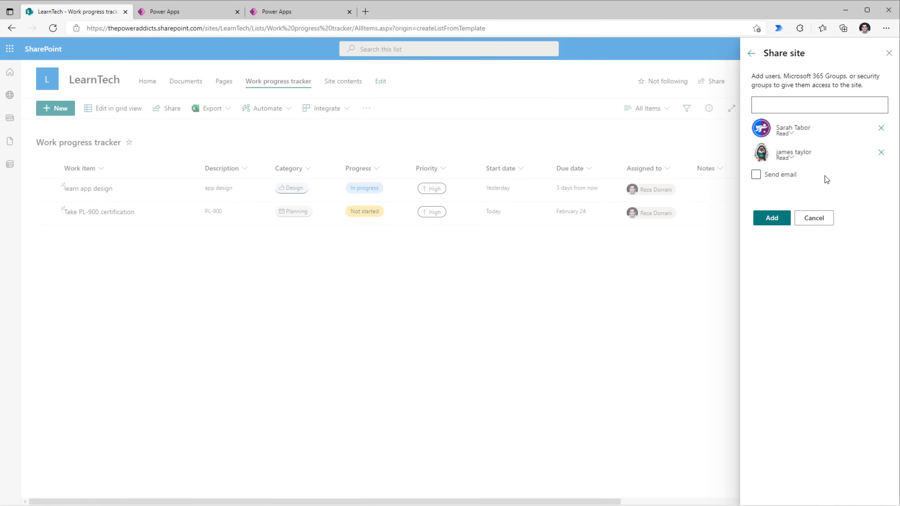
pyautogui.click(792, 137)
pyautogui.click(794, 162)
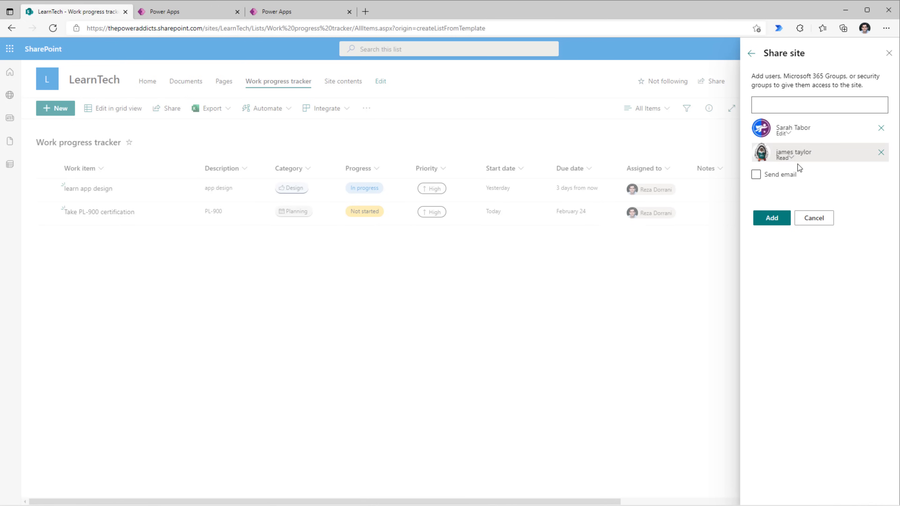
pyautogui.click(791, 159)
pyautogui.click(784, 184)
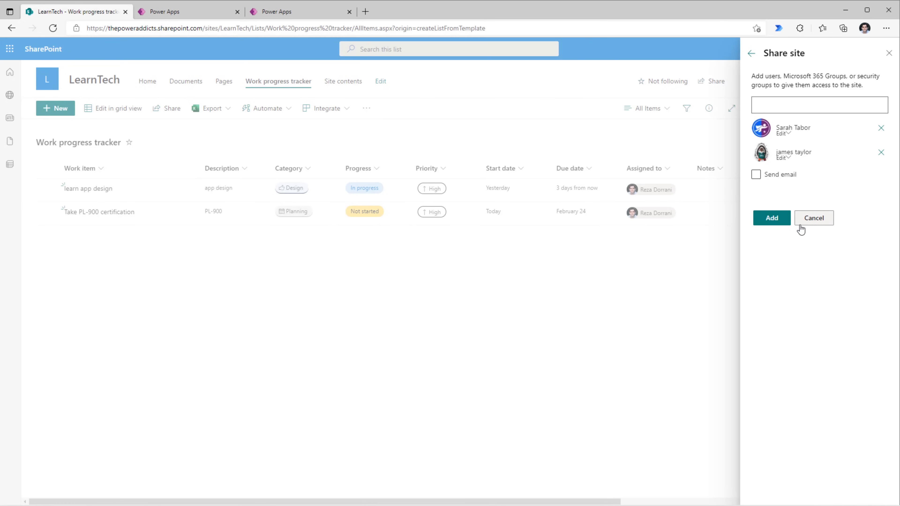
pyautogui.click(785, 220)
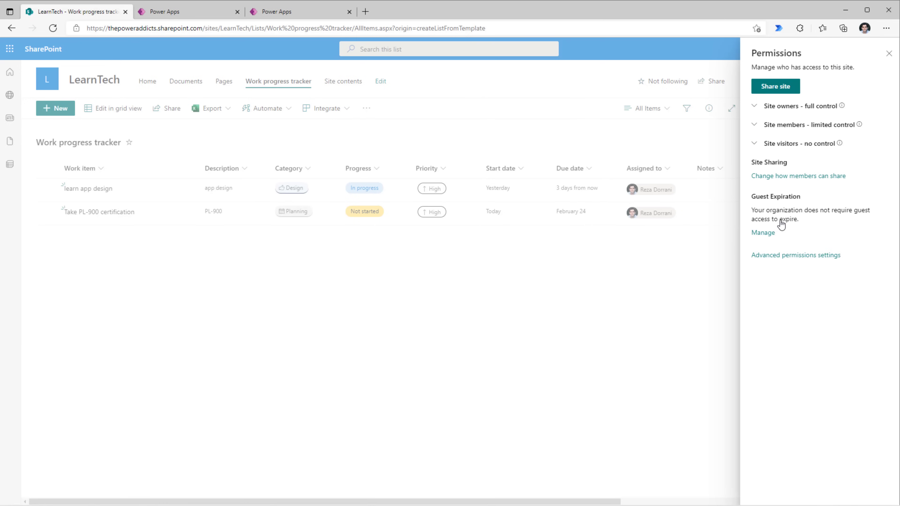
pyautogui.click(754, 125)
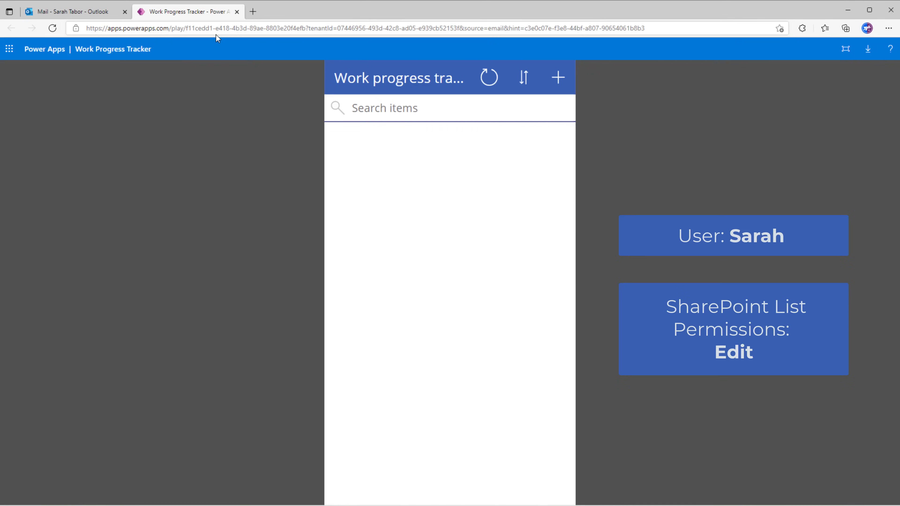
# Reload the app as the invited user so both work items appear.
pyautogui.click(216, 34)
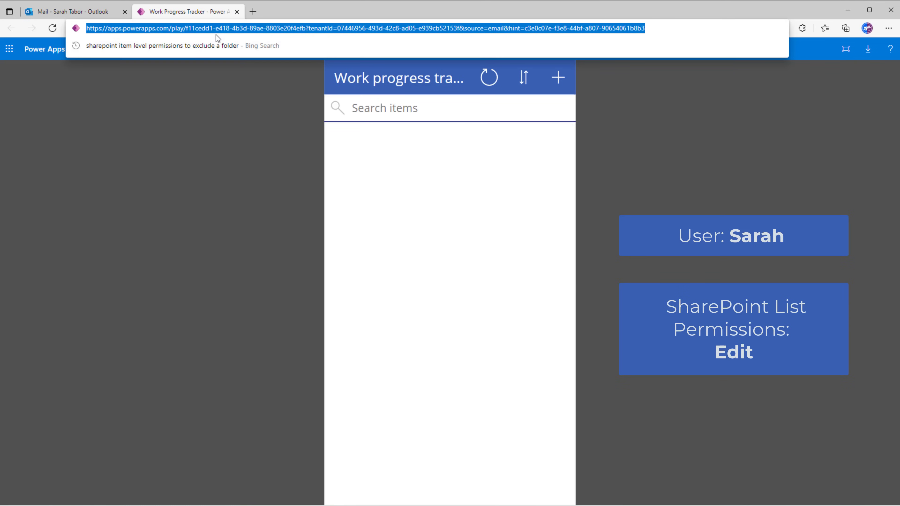
pyautogui.press('Return')
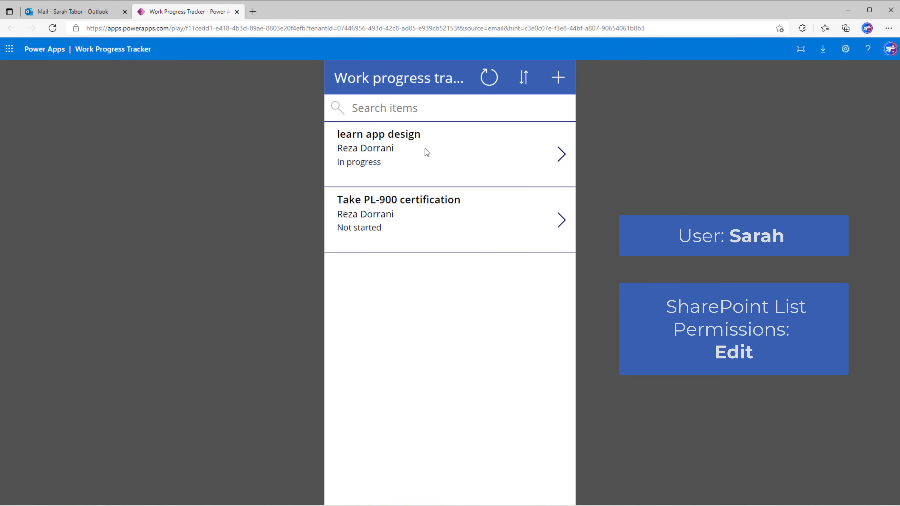
pyautogui.click(558, 77)
pyautogui.click(341, 78)
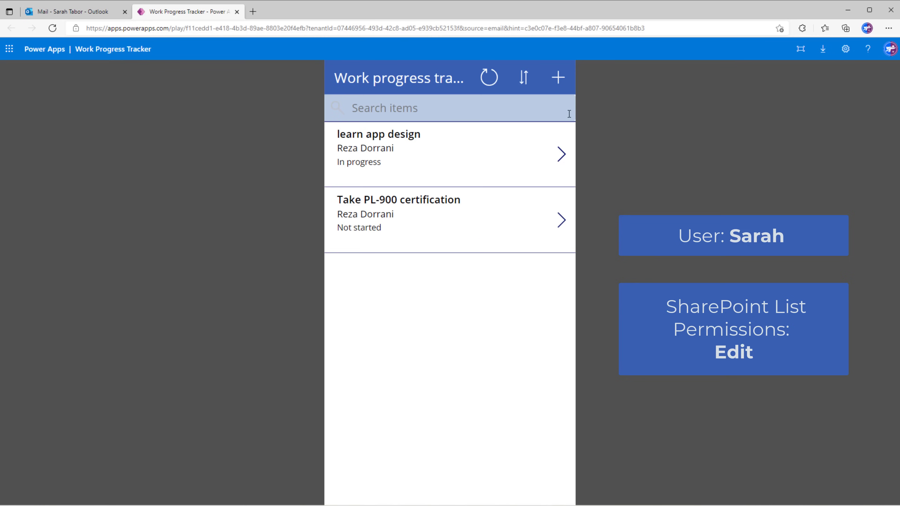
# Set the learn app design item's Progress to Not started and save it.
pyautogui.click(558, 151)
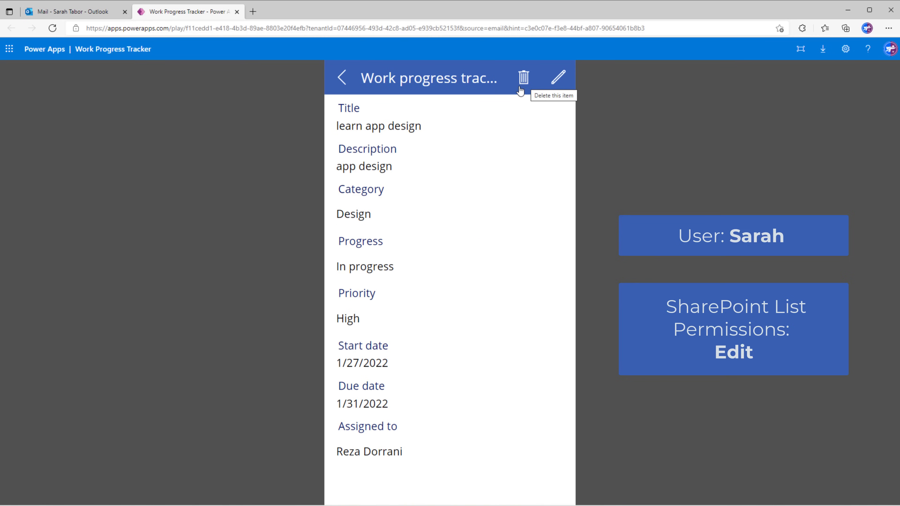
pyautogui.click(559, 78)
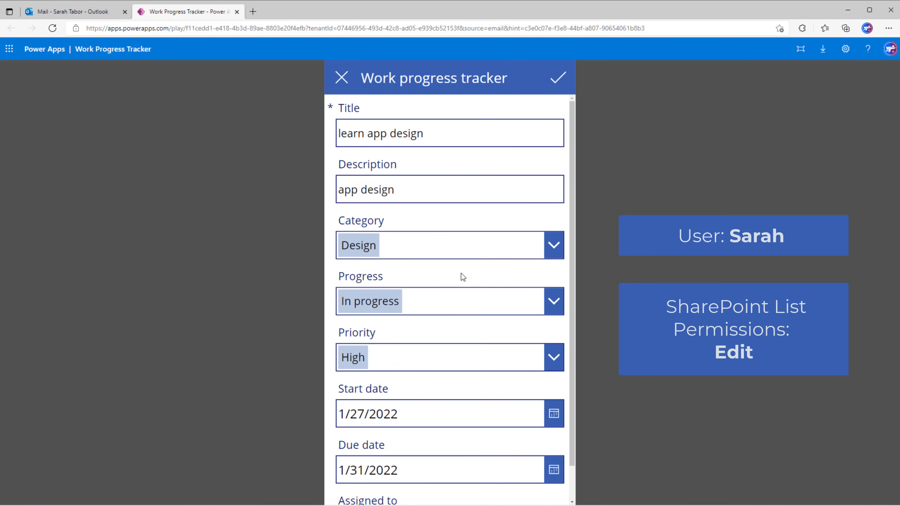
pyautogui.click(455, 305)
pyautogui.click(390, 357)
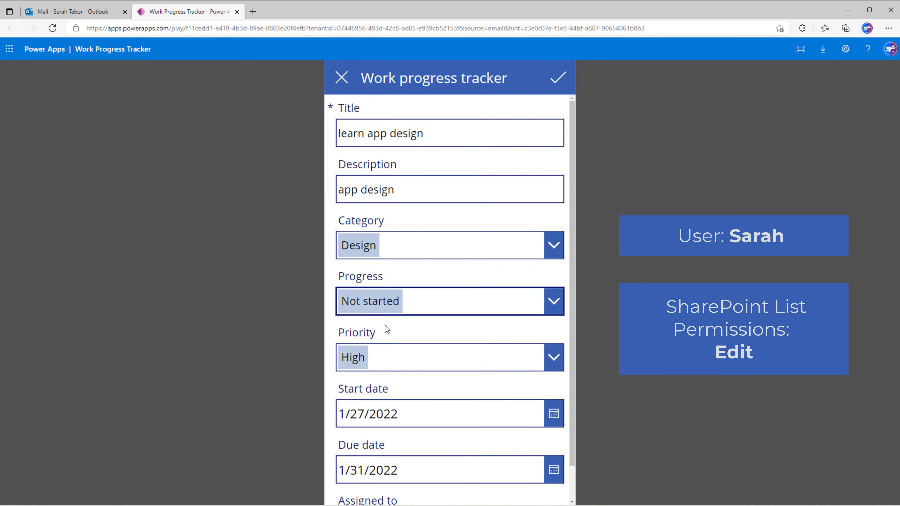
pyautogui.click(341, 80)
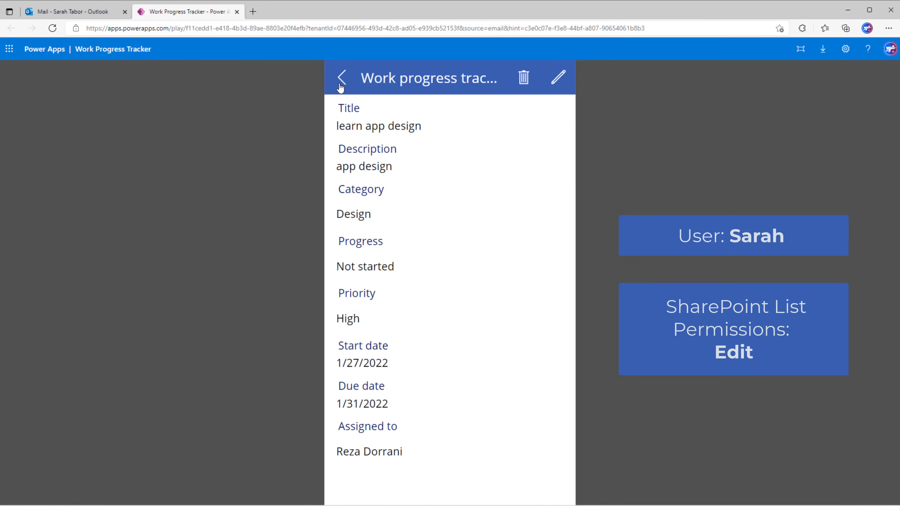
pyautogui.click(339, 84)
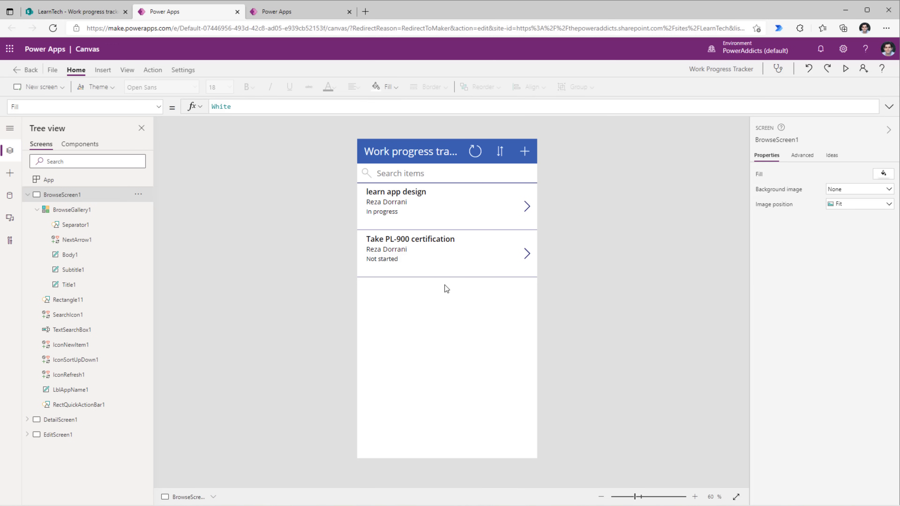
# Select BrowseGallery1 to show its Items formula filtering the Work progress tracker list by search text.
pyautogui.click(446, 289)
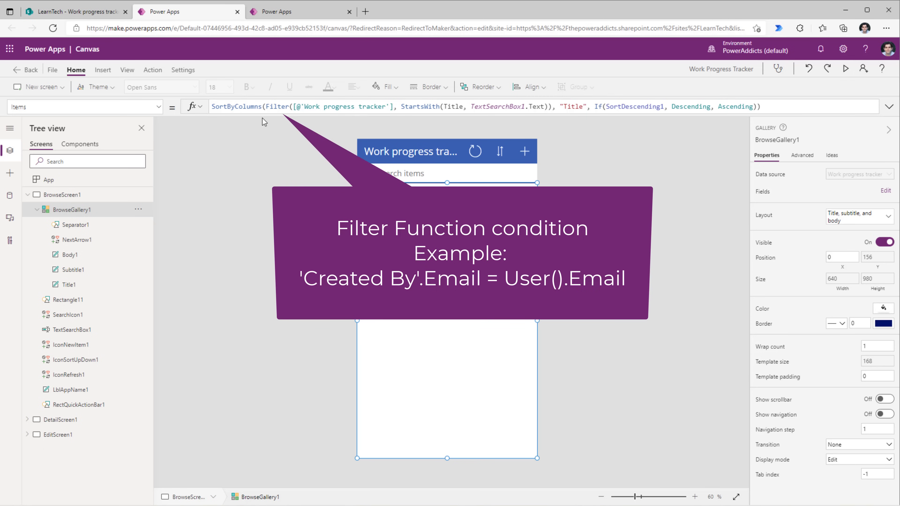
pyautogui.click(525, 120)
pyautogui.click(481, 336)
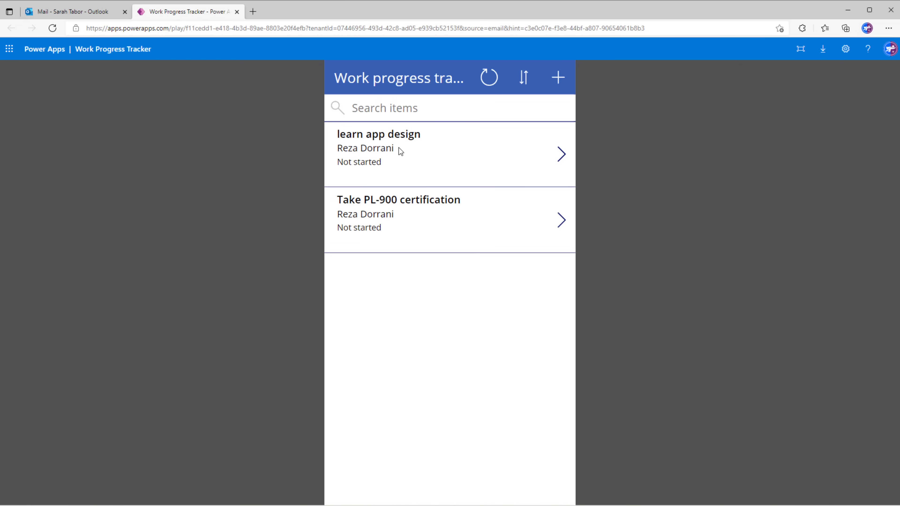
# Open the SharePoint list in a new tab and show the app's network requests in developer tools.
pyautogui.click(251, 12)
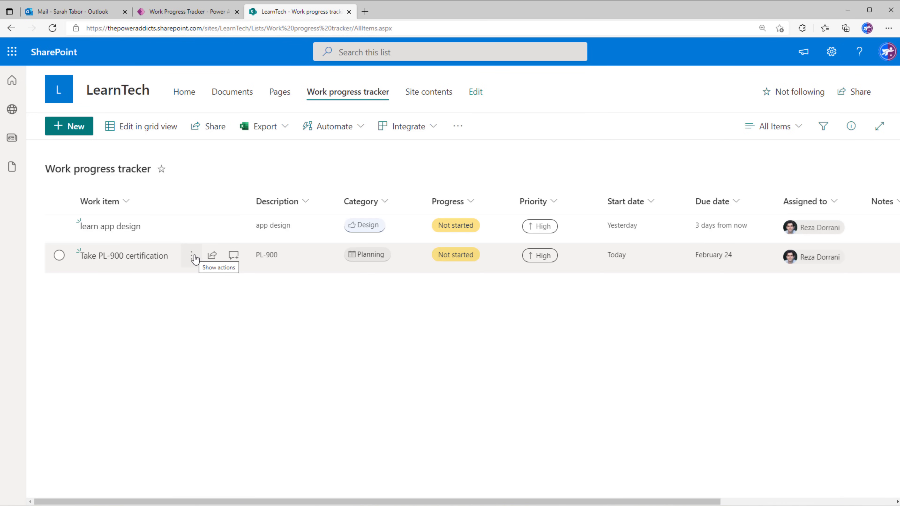
pyautogui.hotkey('ctrl', 'shift', 'Tab')
pyautogui.rightClick(638, 134)
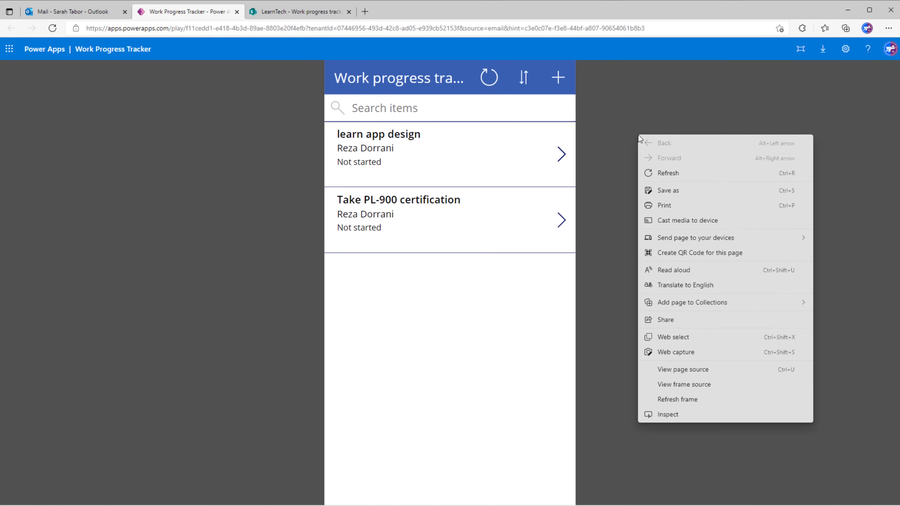
pyautogui.click(668, 414)
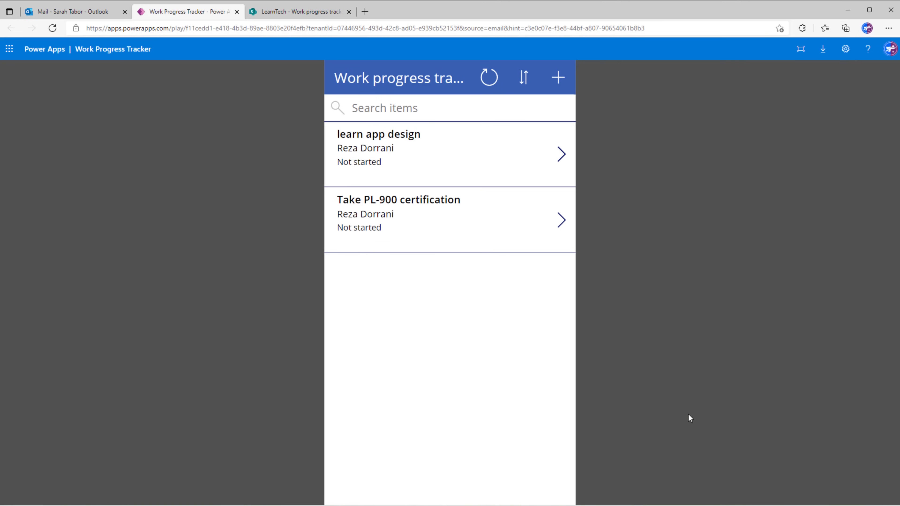
pyautogui.click(783, 45)
pyautogui.click(799, 85)
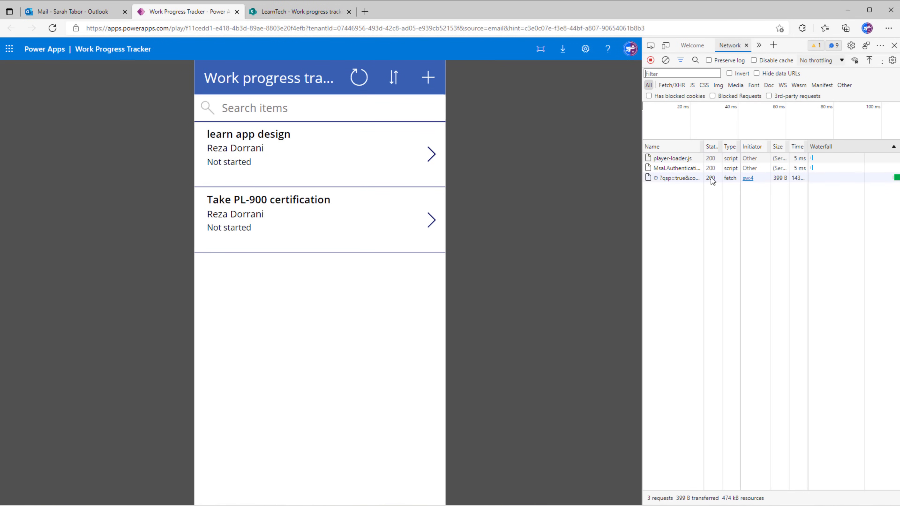
pyautogui.click(311, 11)
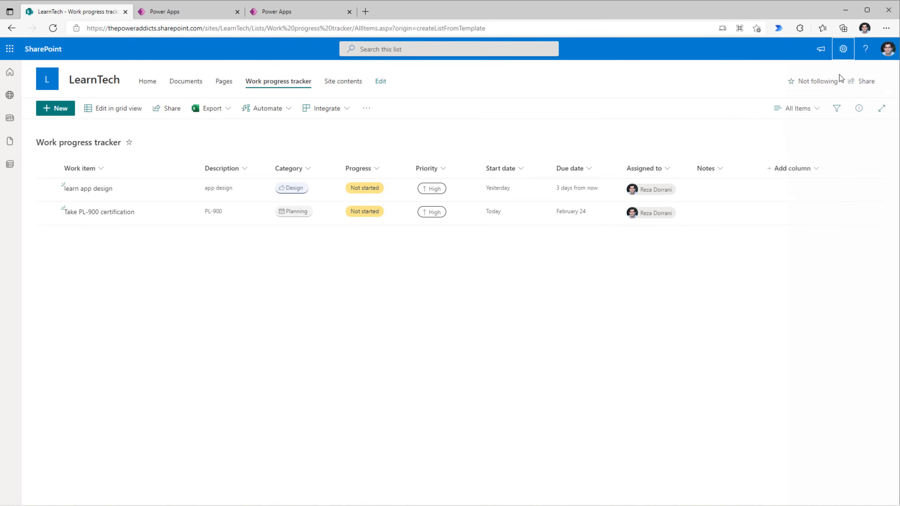
# Limit the list's read access to 'Read items that were created by the user', save, and reload the app.
pyautogui.click(844, 50)
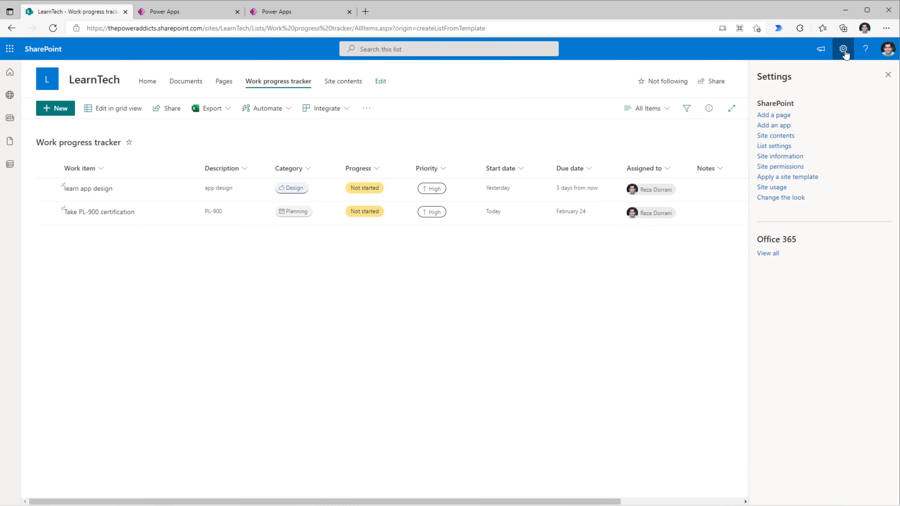
pyautogui.click(778, 146)
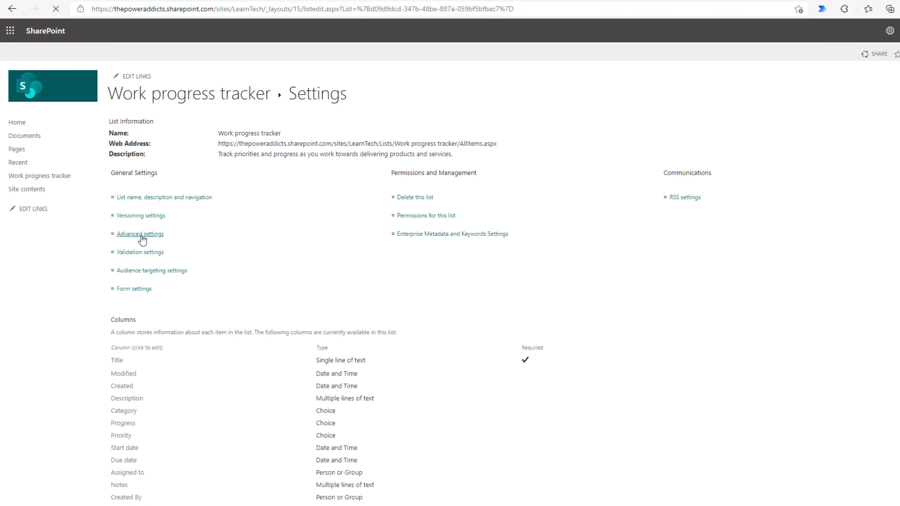
pyautogui.click(142, 237)
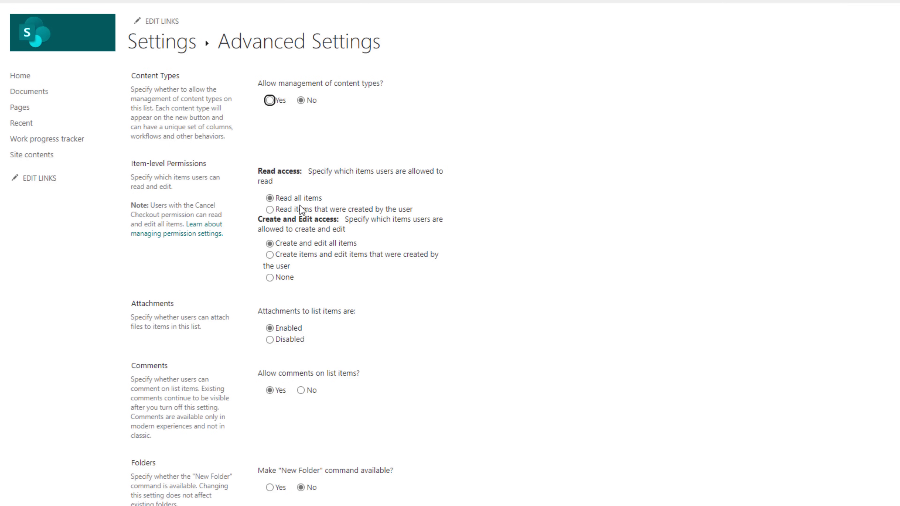
pyautogui.click(274, 213)
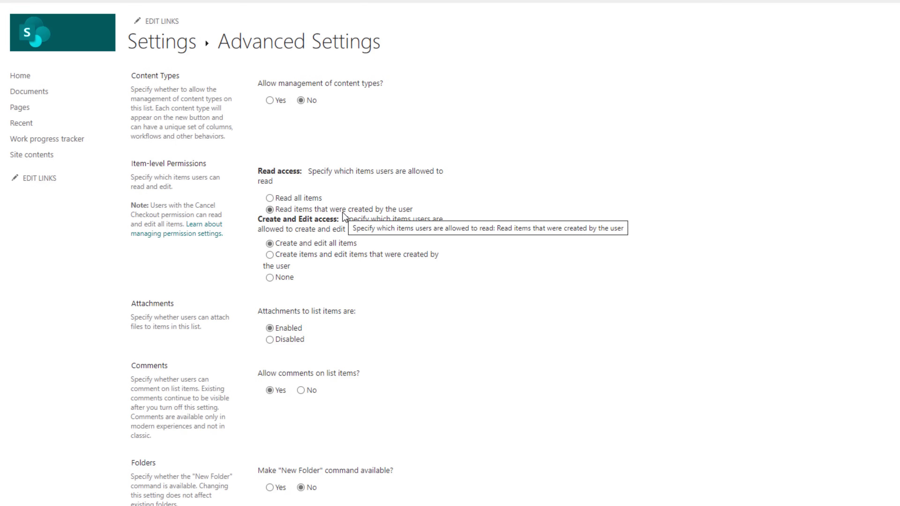
pyautogui.scroll(-15, 338, 309)
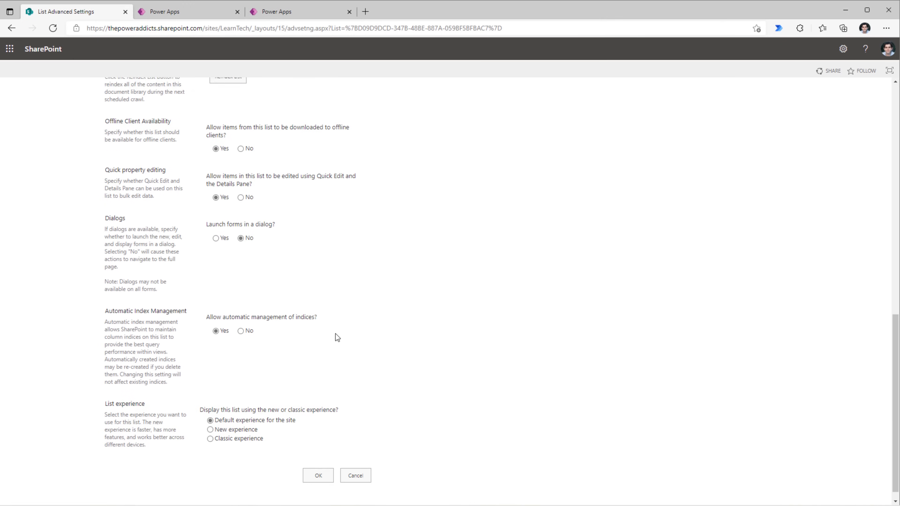
pyautogui.scroll(-1, 336, 333)
pyautogui.click(318, 463)
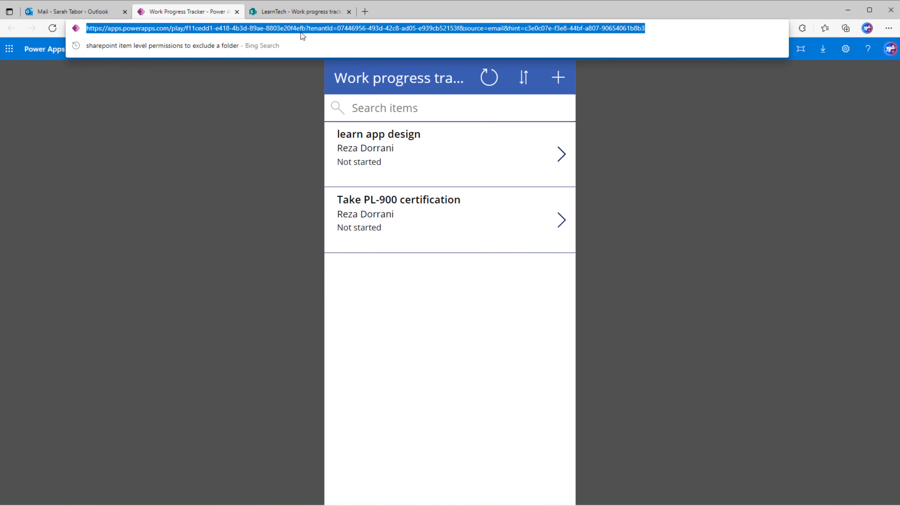
pyautogui.press('Return')
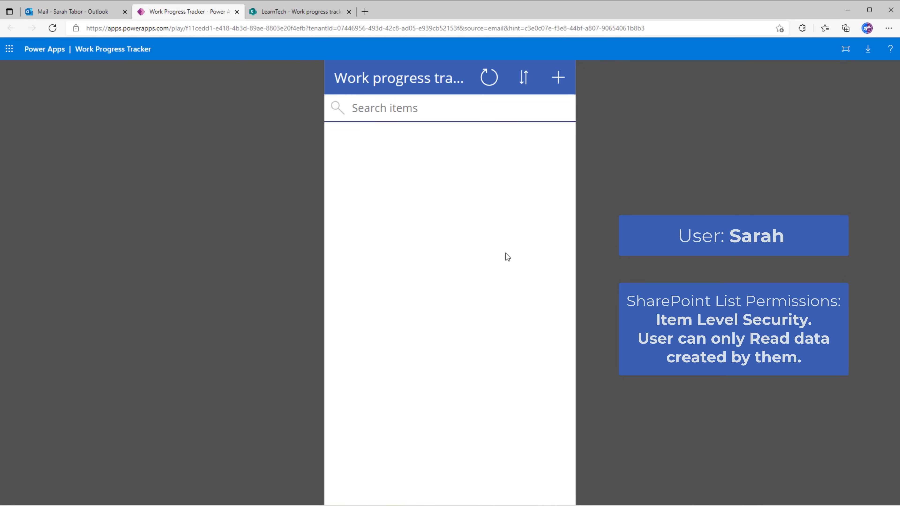
# Submit a Learn Model-driven Apps work item, then reopen the list's Advanced settings.
pyautogui.click(557, 85)
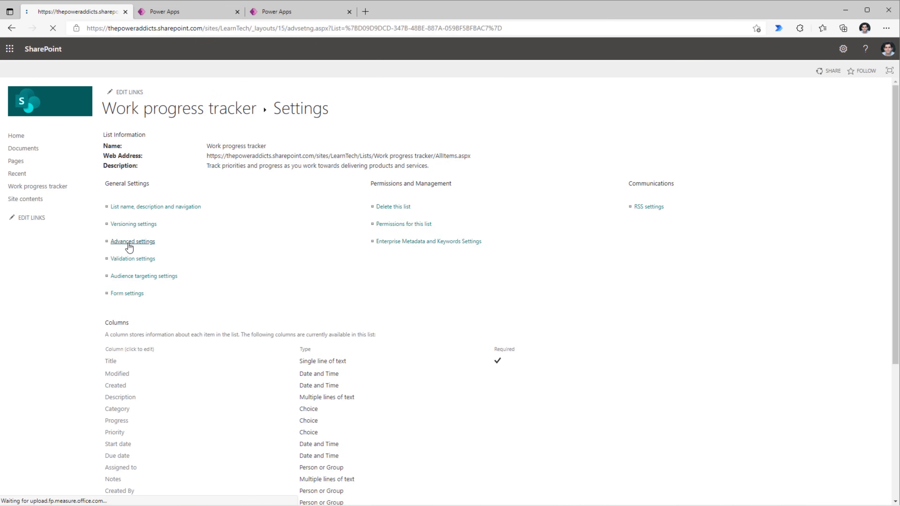
pyautogui.click(127, 244)
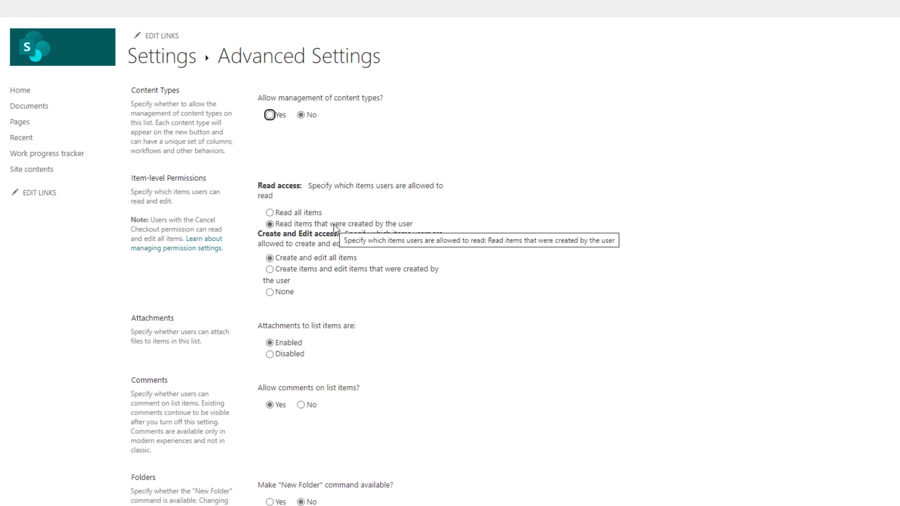
# Choose 'Read all items' and 'Create items and edit items that were created by the user', then save.
pyautogui.click(270, 213)
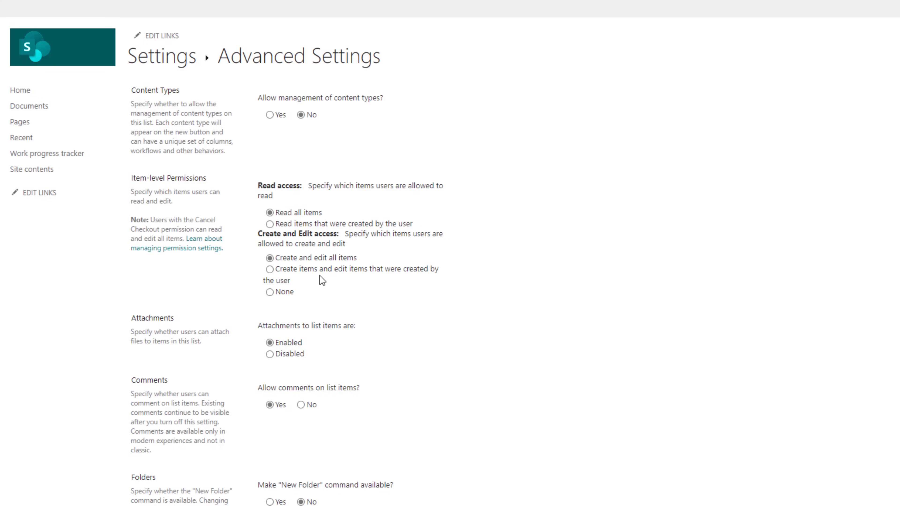
pyautogui.click(269, 269)
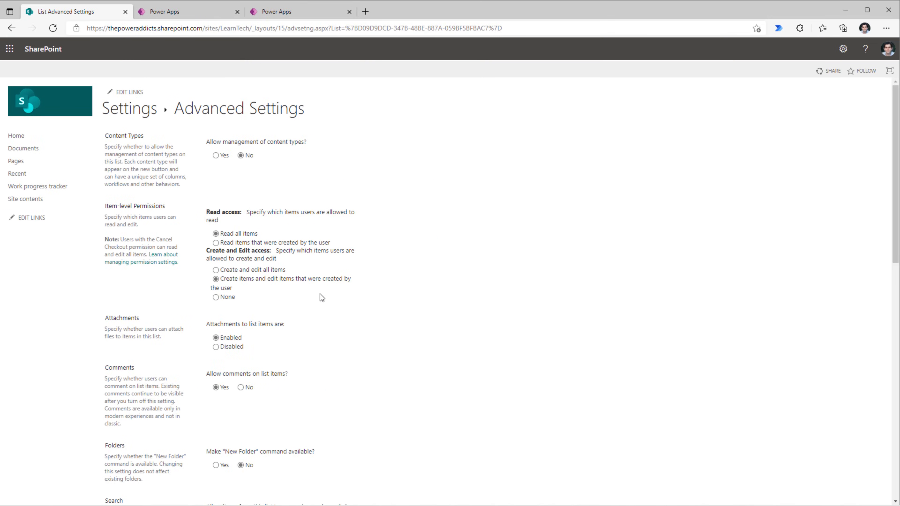
pyautogui.scroll(-20, 320, 294)
pyautogui.click(317, 462)
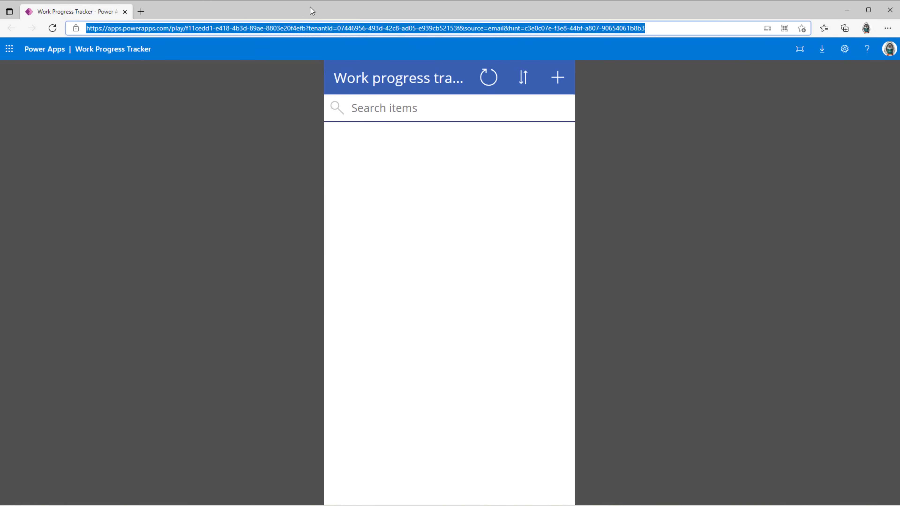
# Reload the tracker to list all three items and view learn app design's details.
pyautogui.press('Return')
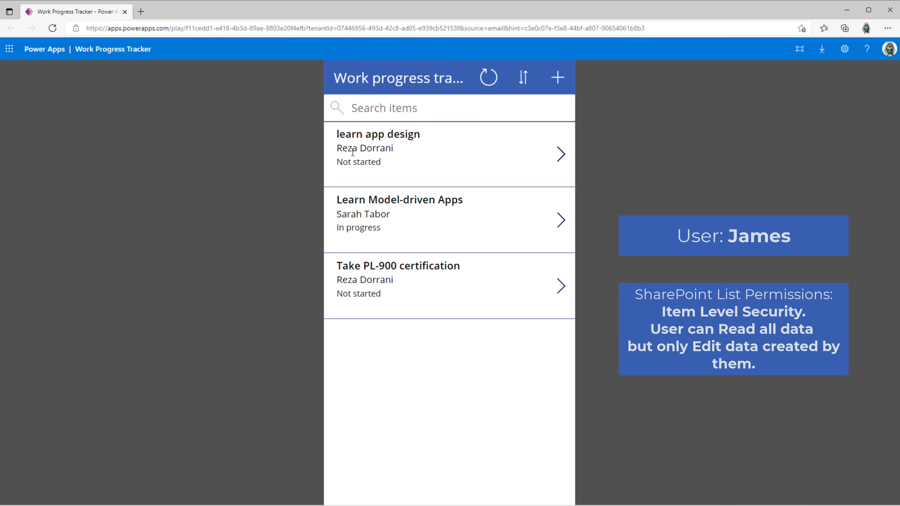
pyautogui.click(562, 157)
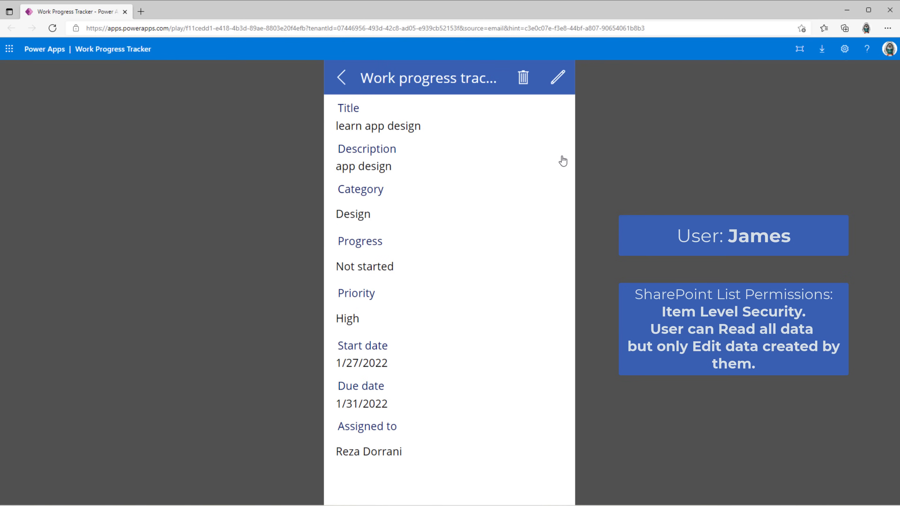
# Try deleting the learn app design item, then reopen it for editing.
pyautogui.click(524, 79)
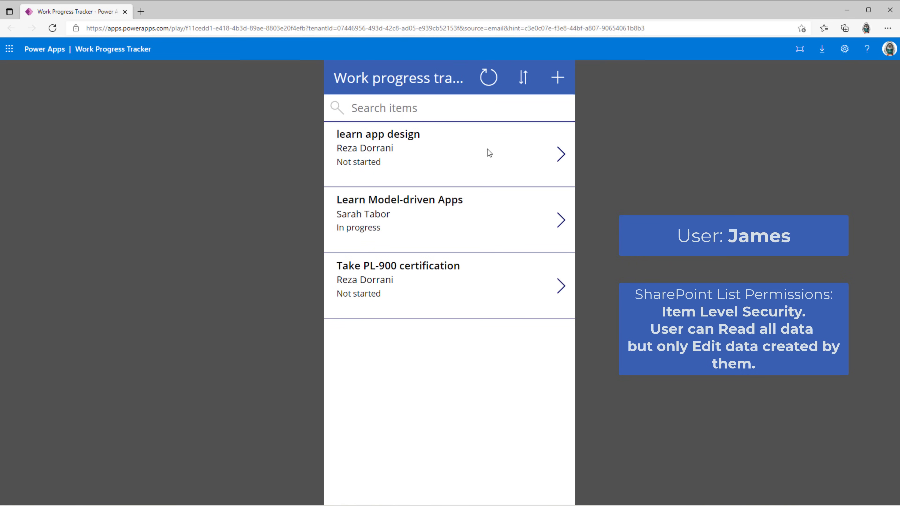
pyautogui.click(559, 162)
pyautogui.click(556, 81)
pyautogui.click(470, 187)
# Add Planning to its Category, attempt to save, then cancel and return to the list.
pyautogui.click(456, 250)
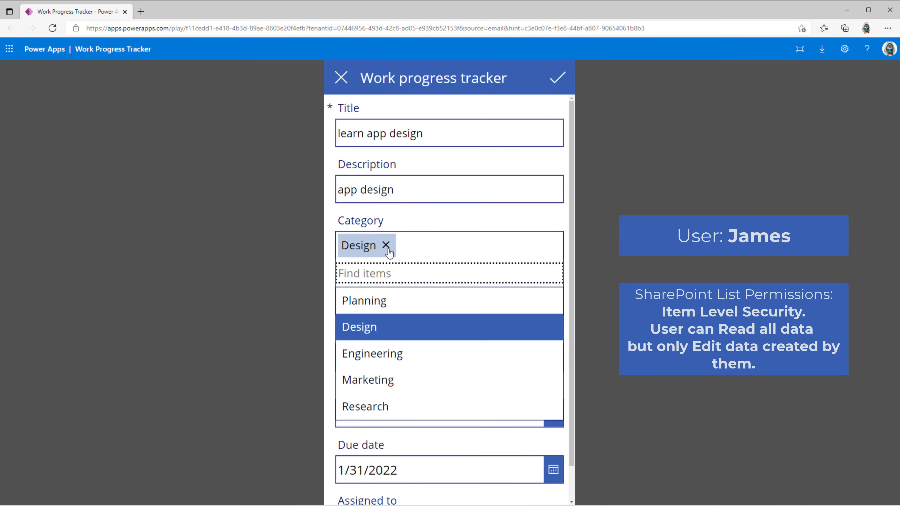
pyautogui.click(443, 299)
pyautogui.click(557, 79)
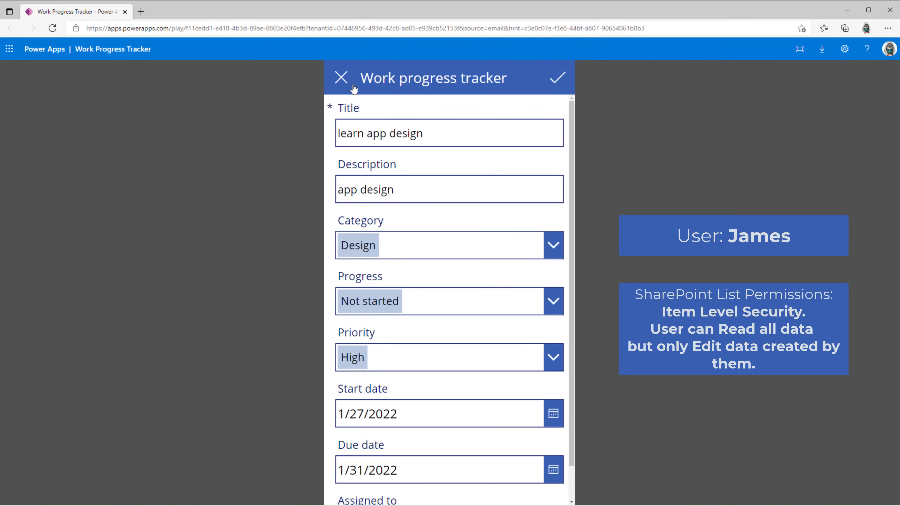
pyautogui.click(341, 78)
pyautogui.click(341, 77)
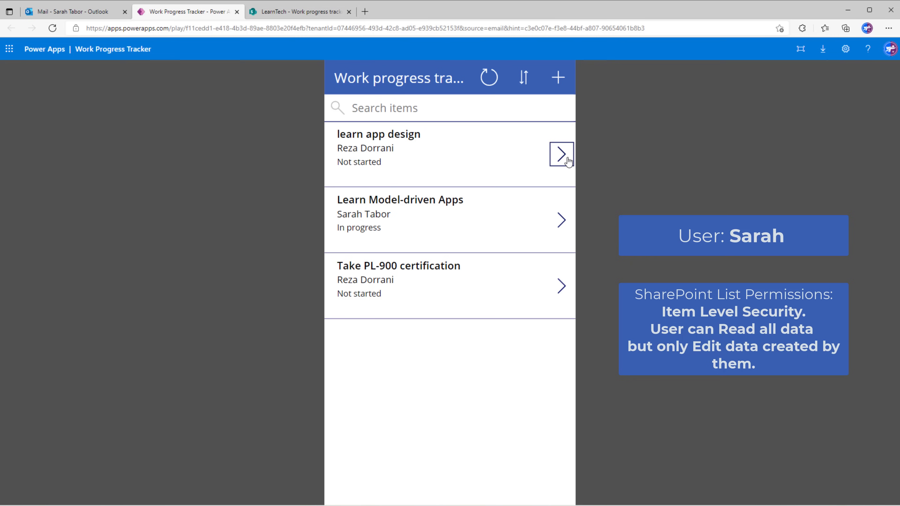
# Set the Learn Model-driven Apps item's Progress to Completed, save, and return to the list.
pyautogui.click(562, 155)
pyautogui.click(561, 220)
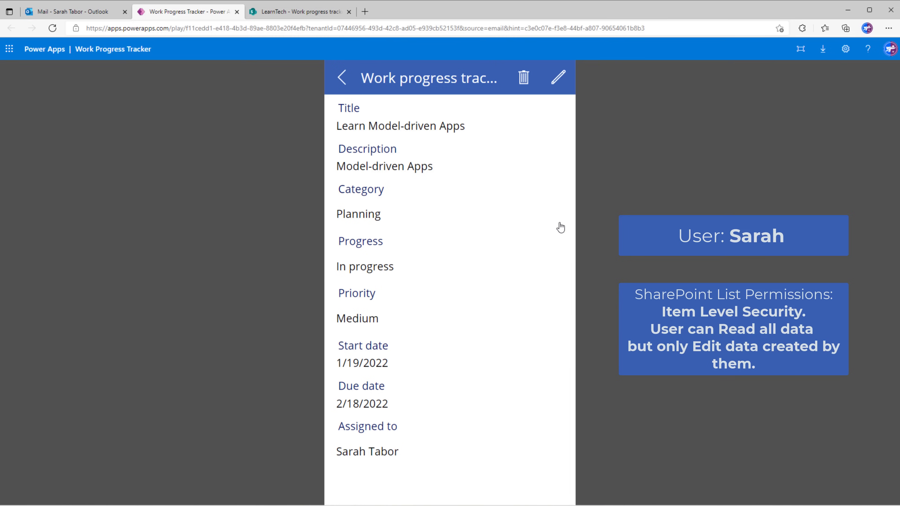
pyautogui.click(559, 78)
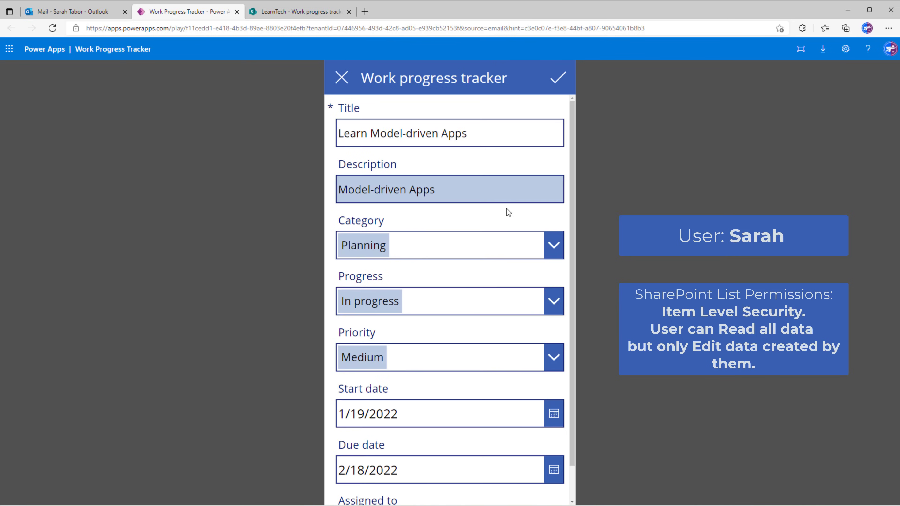
pyautogui.click(468, 302)
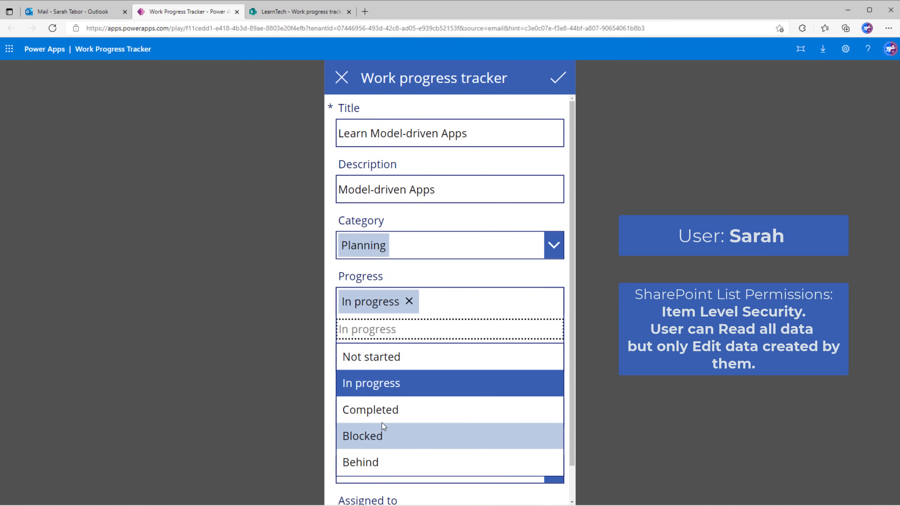
pyautogui.click(382, 410)
pyautogui.click(558, 78)
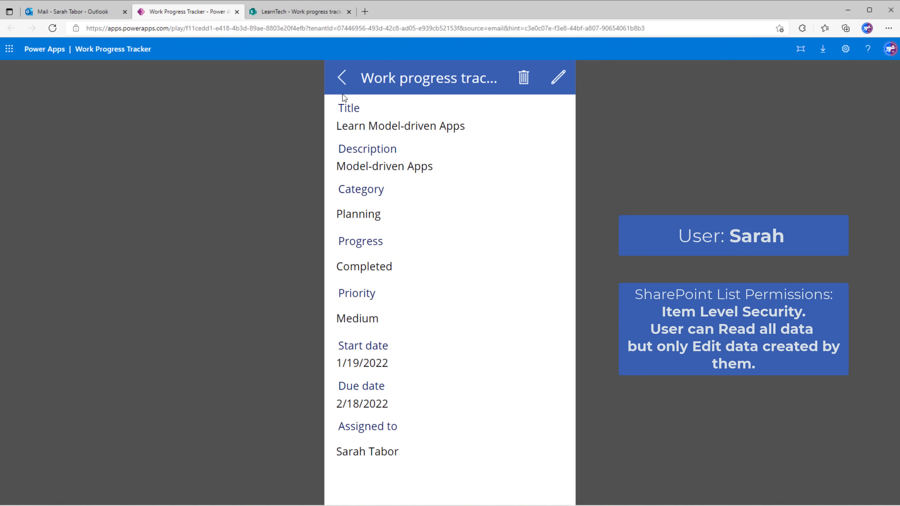
pyautogui.click(343, 89)
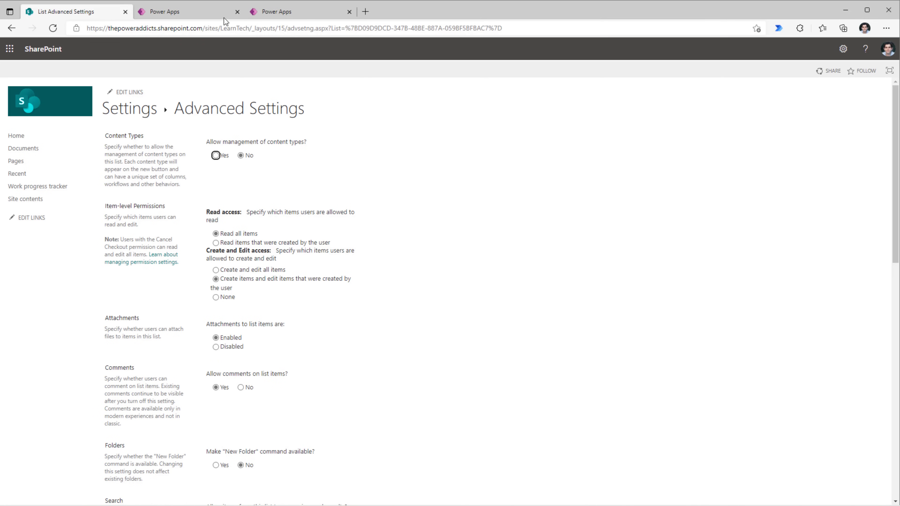
# Switch from the SharePoint list settings to the Work Progress Tracker app.
pyautogui.click(212, 14)
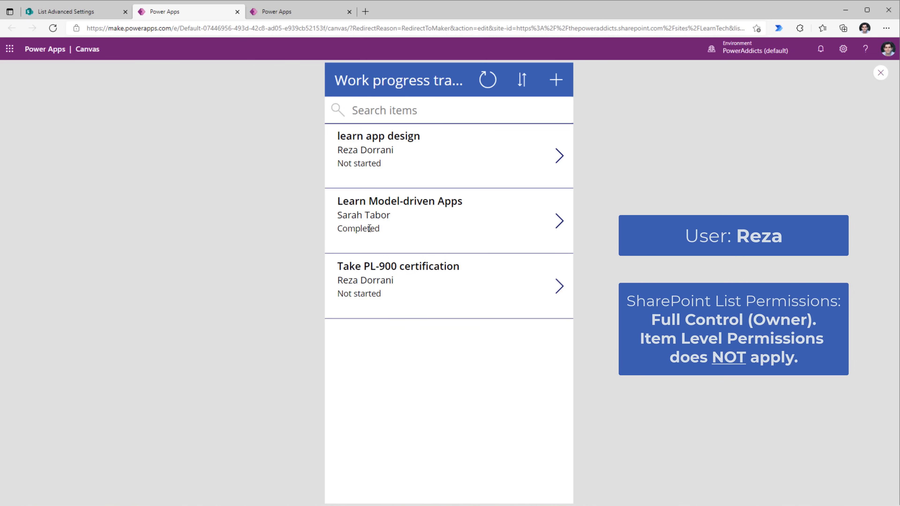
# Set Learn Model-driven Apps' progress back to In progress, then return to SharePoint's advanced settings.
pyautogui.click(560, 221)
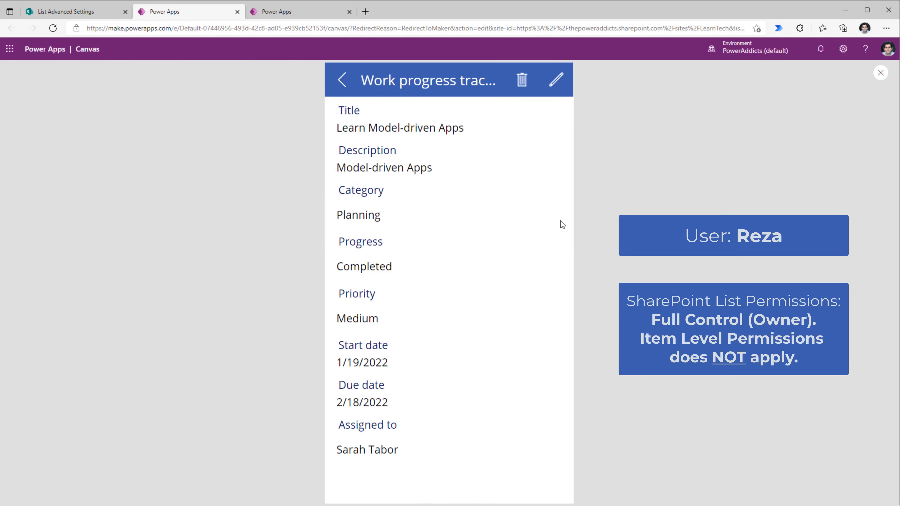
pyautogui.click(553, 87)
pyautogui.click(419, 304)
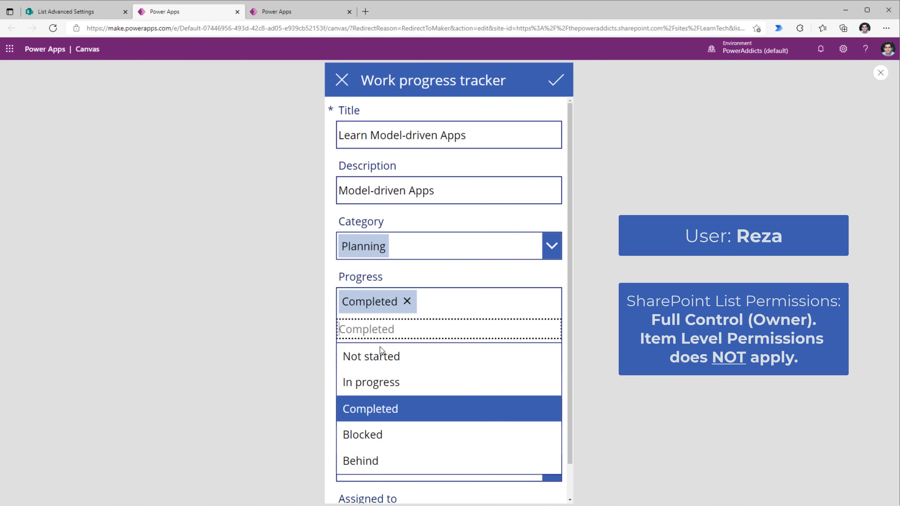
pyautogui.click(389, 383)
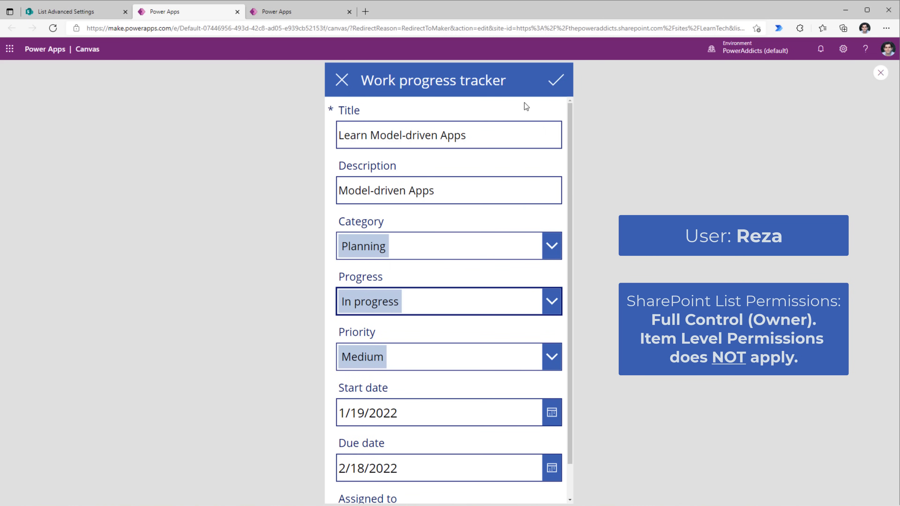
pyautogui.click(550, 81)
pyautogui.click(343, 80)
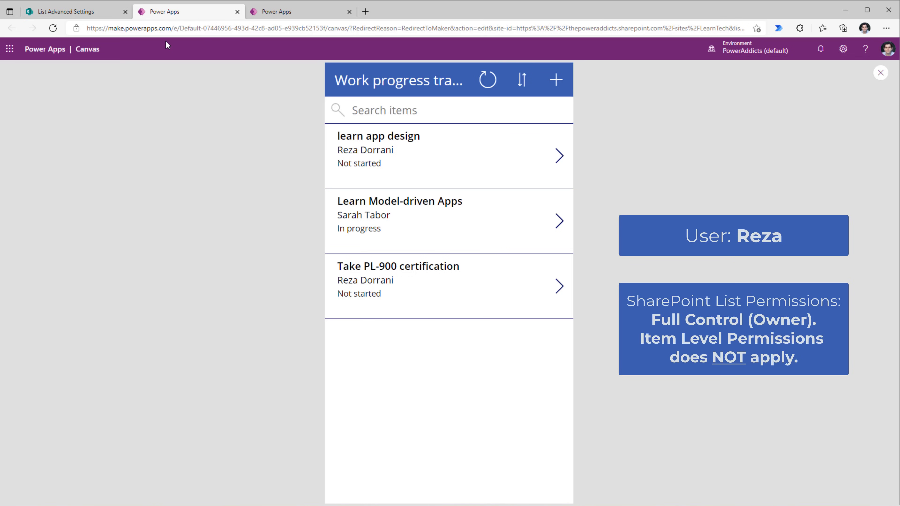
pyautogui.click(70, 11)
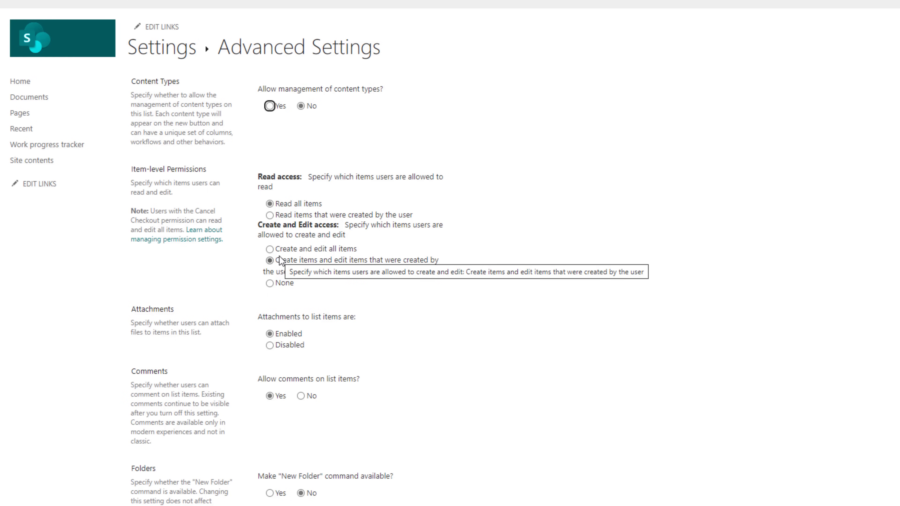
# Change item-level permissions to 'Create and edit all items' and save with OK.
pyautogui.click(271, 249)
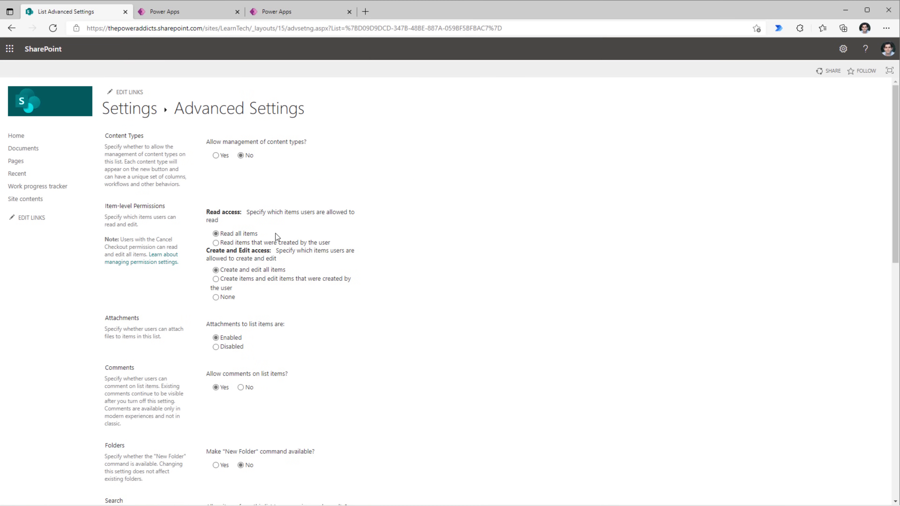
pyautogui.scroll(-15, 352, 442)
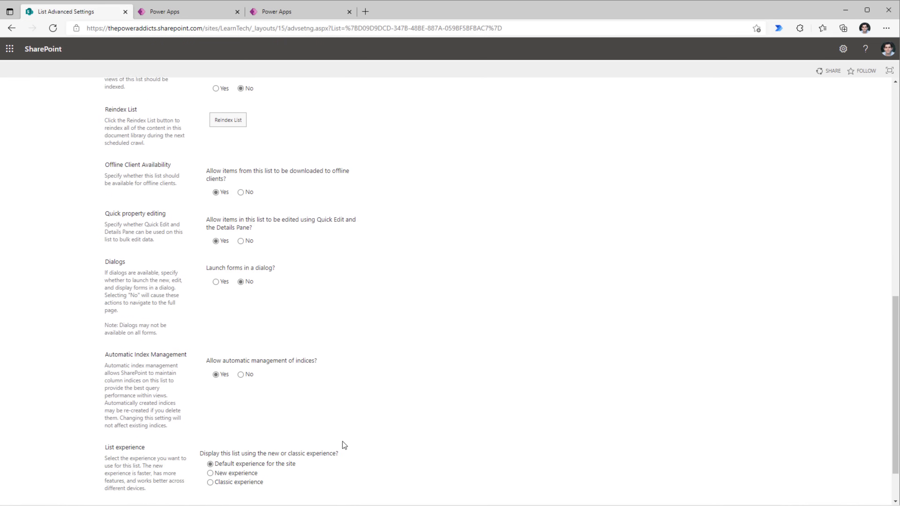
pyautogui.click(317, 462)
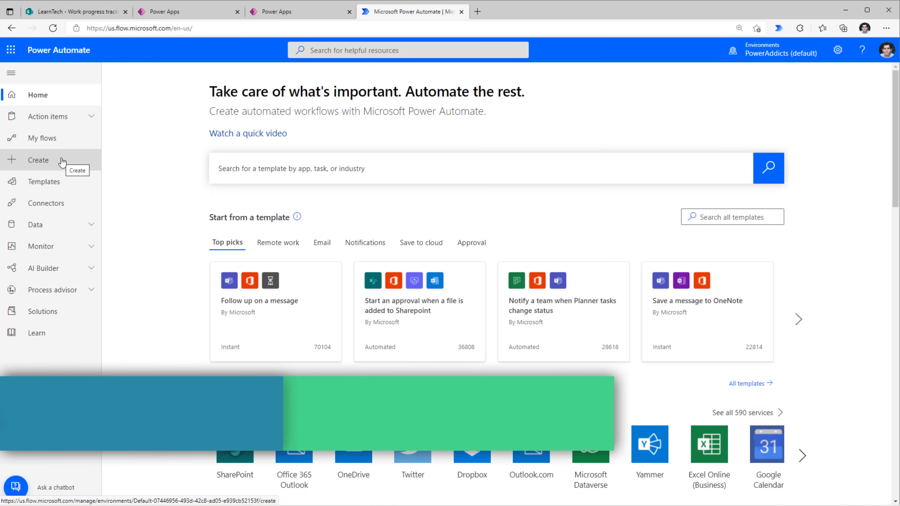
# Create automated flow 'Work Progress Tracker Permissions' triggered when an item is created in LearnTech's Work progress tracker list.
pyautogui.click(49, 164)
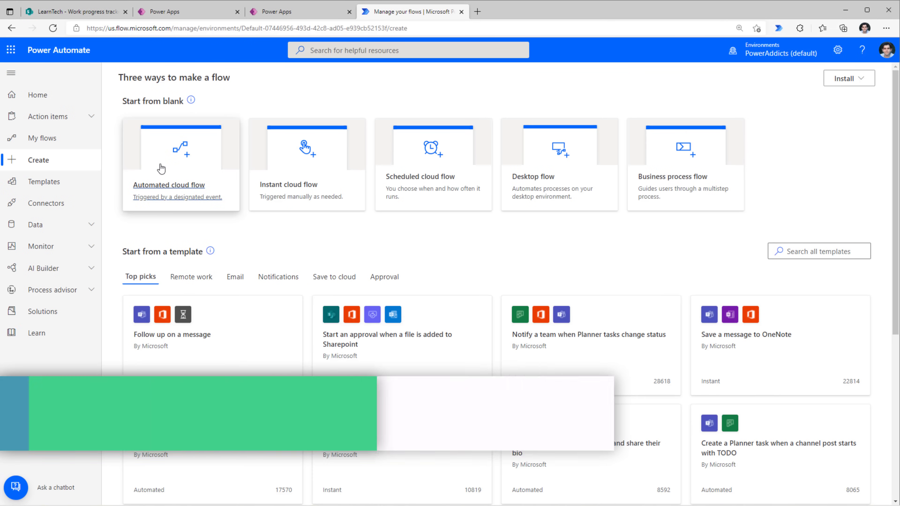
pyautogui.click(161, 169)
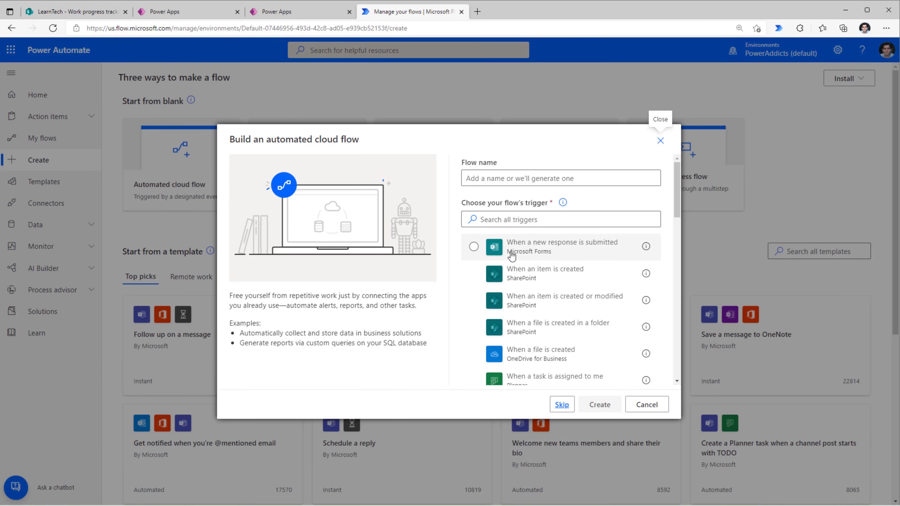
pyautogui.click(478, 277)
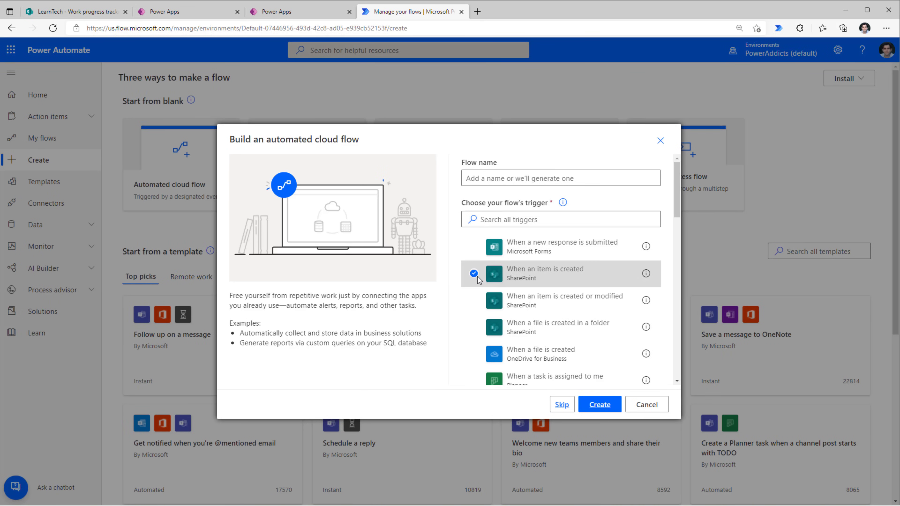
pyautogui.click(542, 178)
pyautogui.write('Work Progress Tracker Permissions')
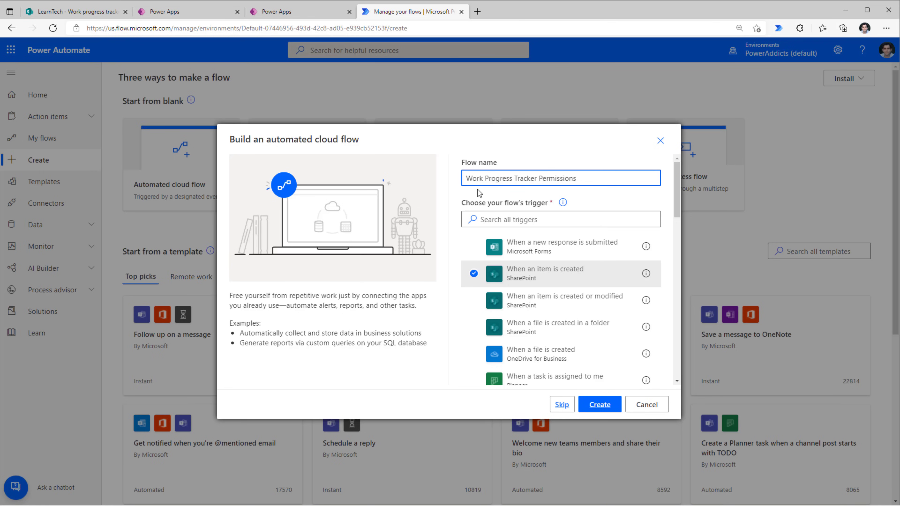
pyautogui.click(600, 405)
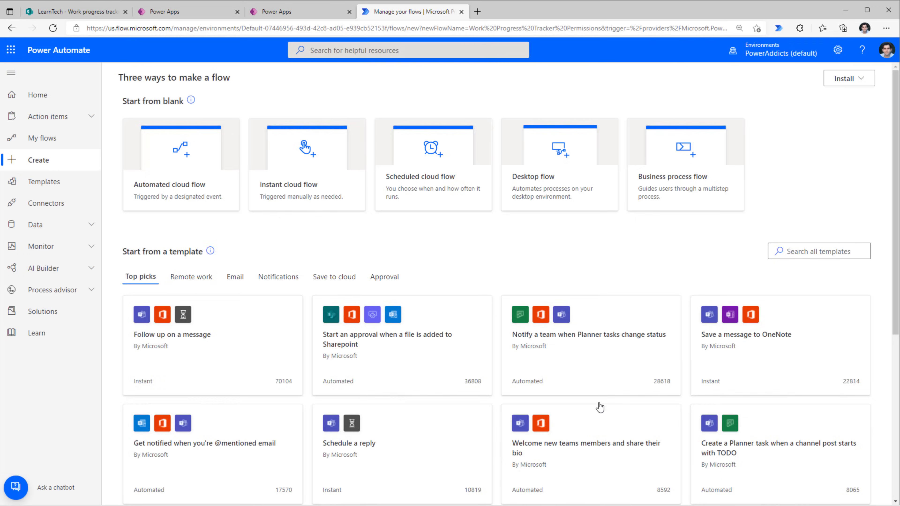
pyautogui.click(454, 126)
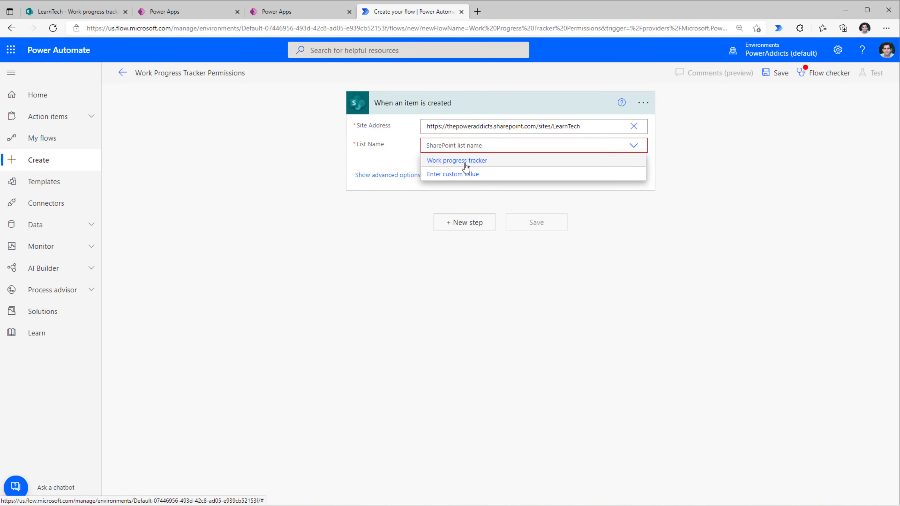
pyautogui.click(466, 162)
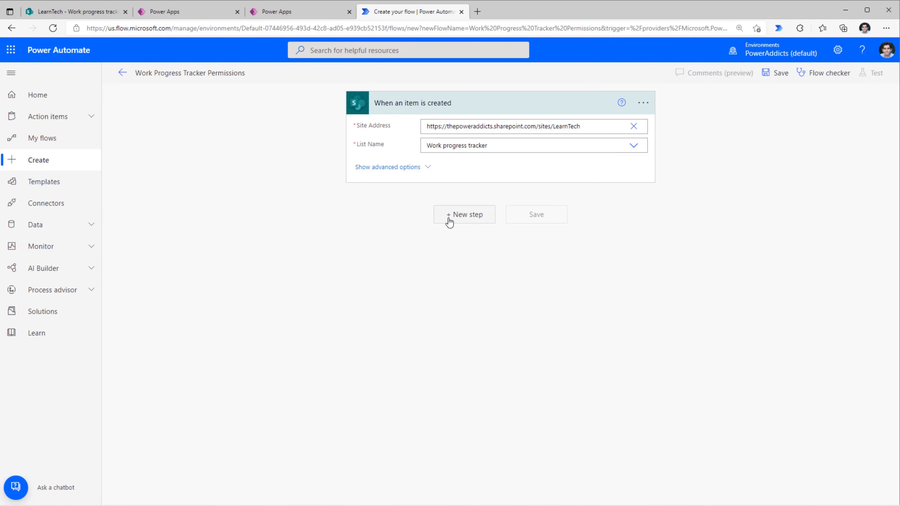
# Add a 'Stop sharing an item or a file' step on LearnTech's Work progress tracker list.
pyautogui.click(463, 214)
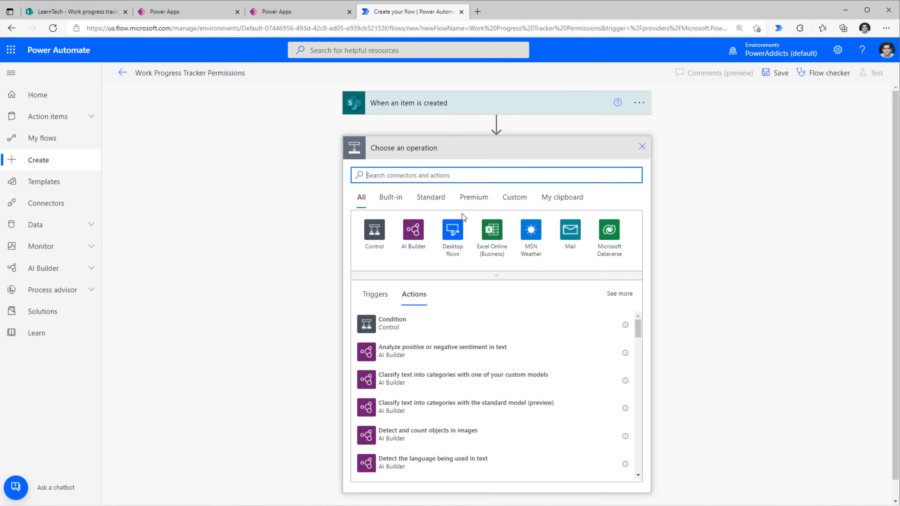
pyautogui.write('stop')
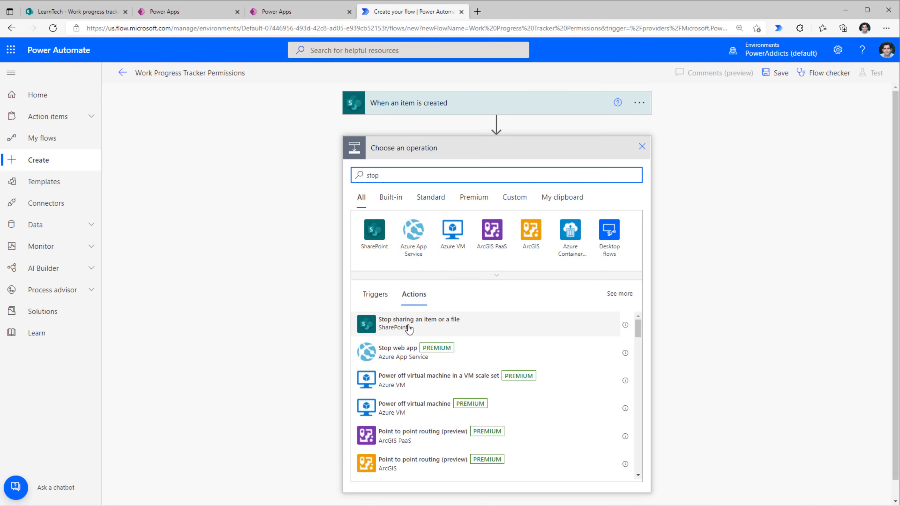
pyautogui.click(409, 329)
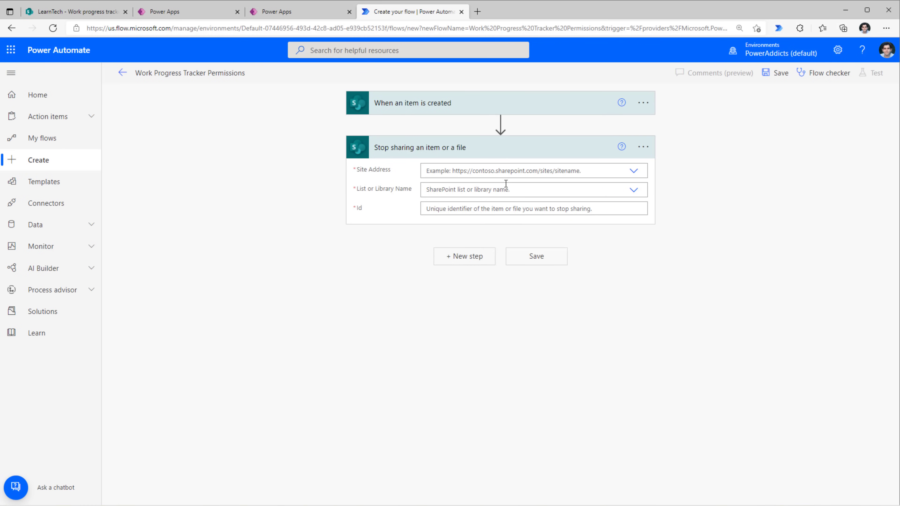
pyautogui.click(636, 172)
pyautogui.click(527, 192)
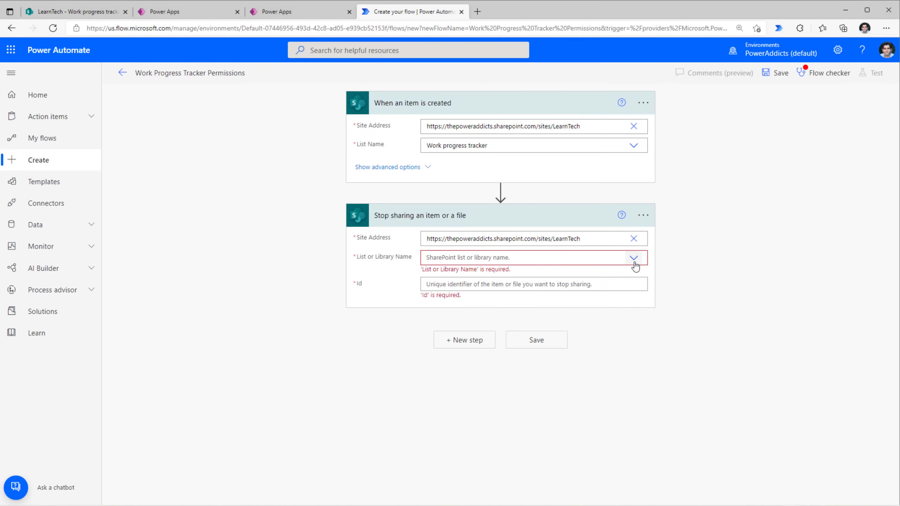
pyautogui.click(634, 258)
pyautogui.click(483, 287)
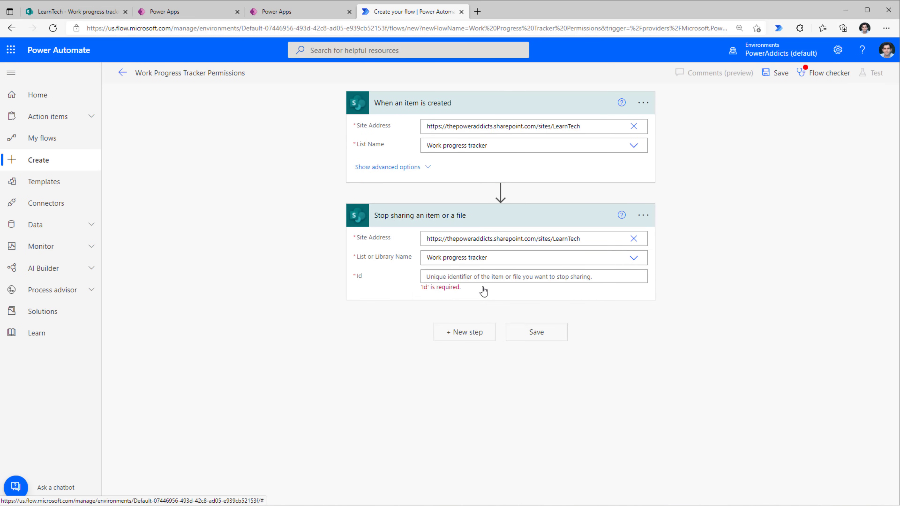
# Set the Stop sharing step's Id to the trigger's ID and review the action's help.
pyautogui.click(441, 276)
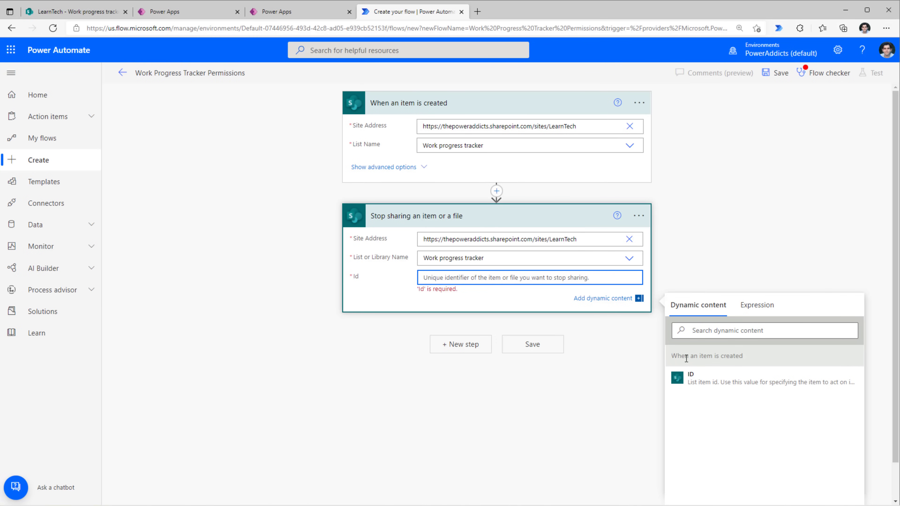
pyautogui.click(700, 384)
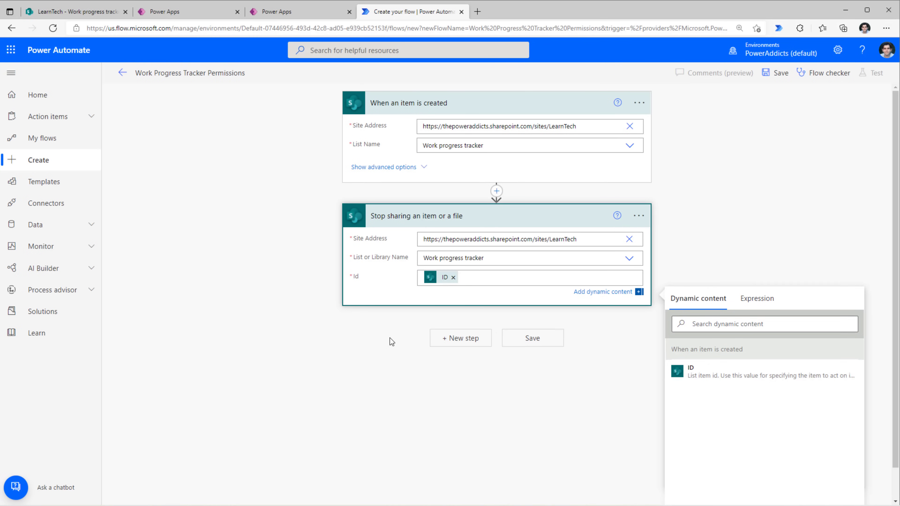
pyautogui.click(588, 230)
pyautogui.click(621, 216)
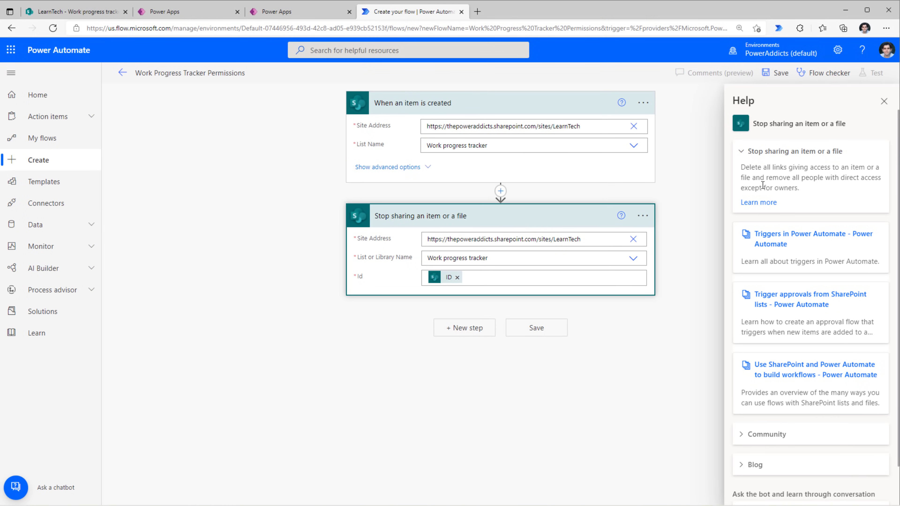
pyautogui.click(884, 102)
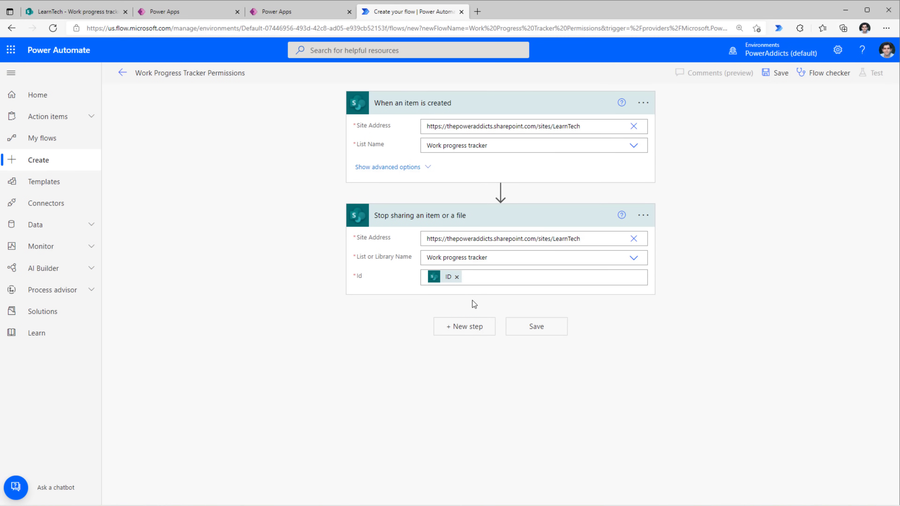
# Add a 'Grant access to an item or a folder' step on LearnTech's Work progress tracker list.
pyautogui.click(455, 330)
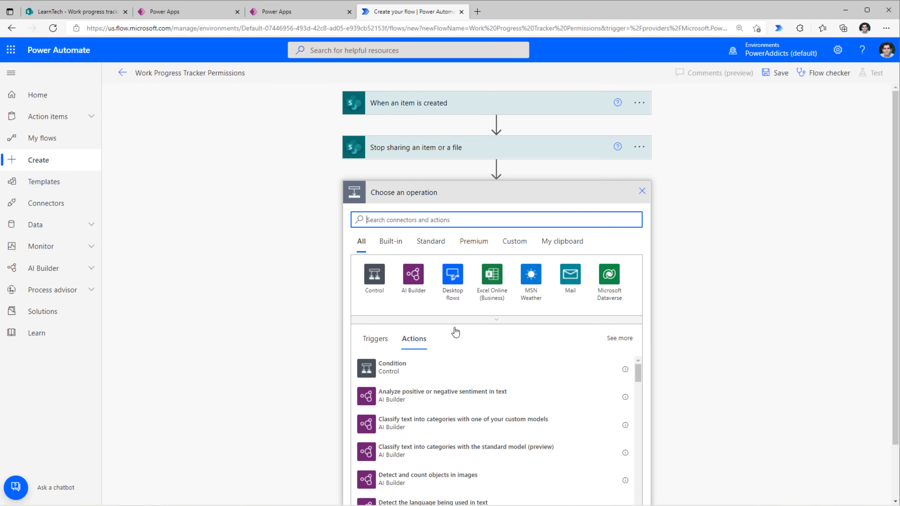
pyautogui.write('grant')
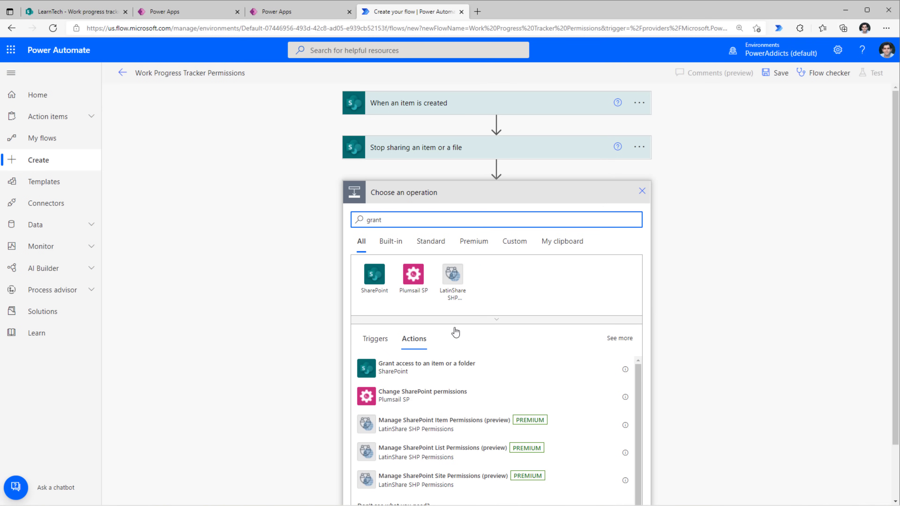
pyautogui.click(416, 372)
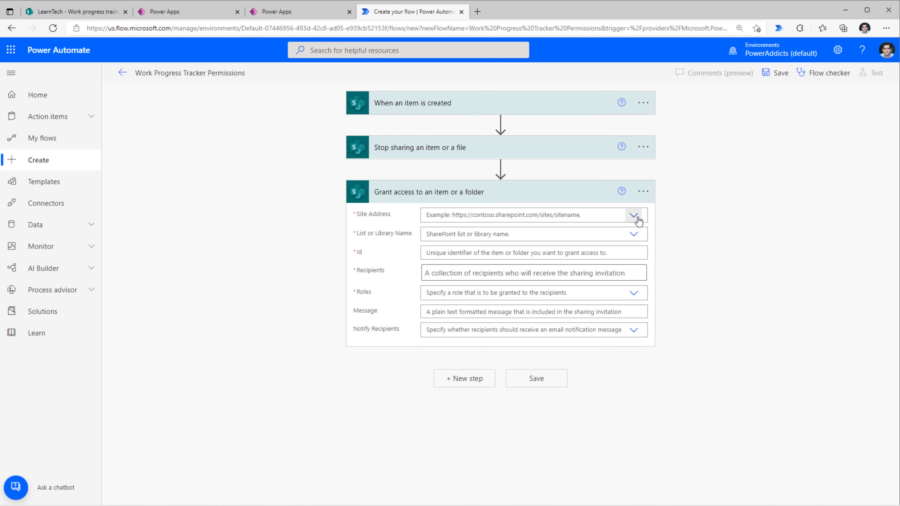
pyautogui.click(634, 215)
pyautogui.click(502, 226)
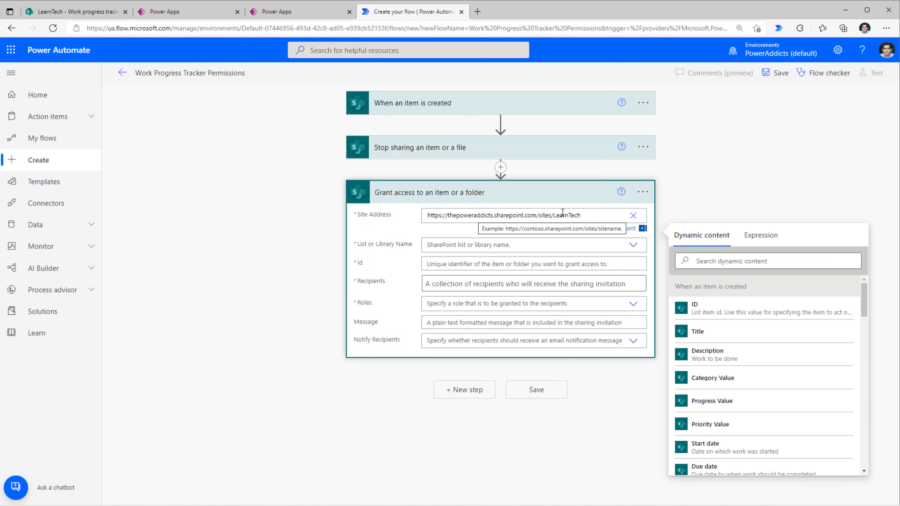
pyautogui.click(630, 247)
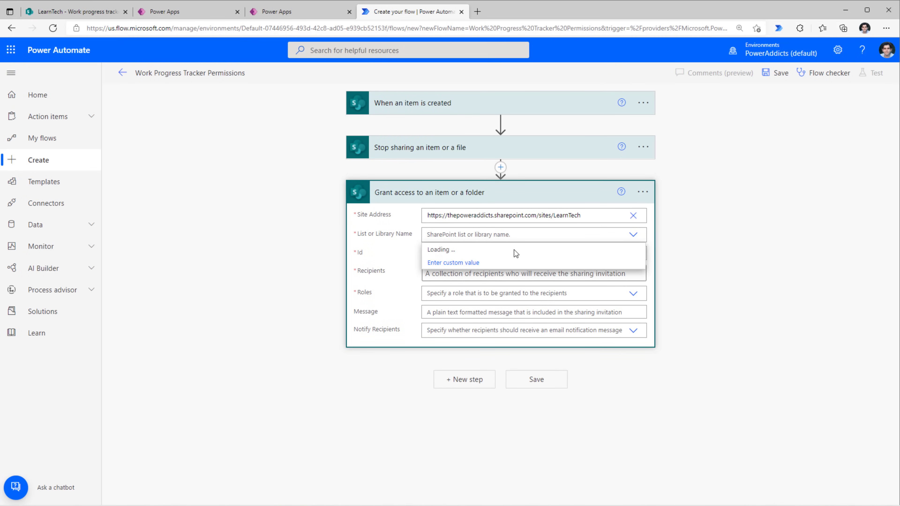
pyautogui.click(460, 263)
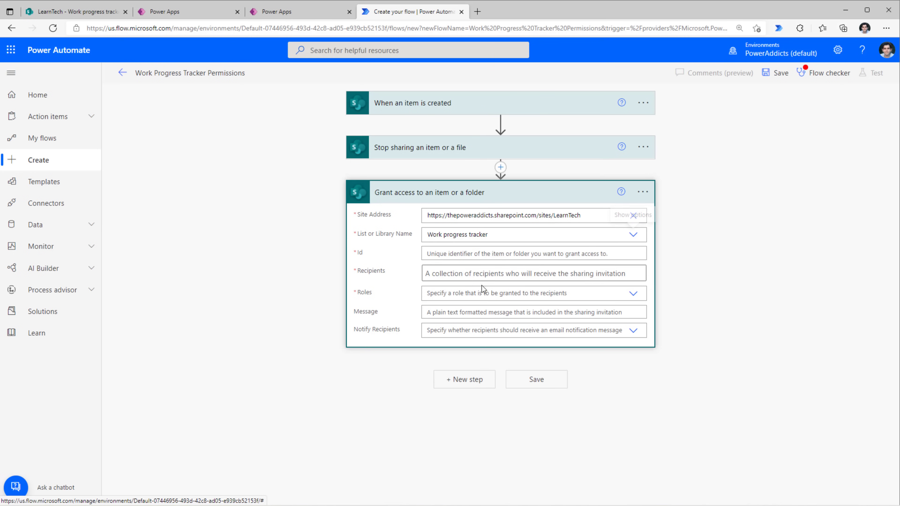
# Set the Grant access Id to the new item's ID and switch Recipients to dynamic-value mode.
pyautogui.click(429, 254)
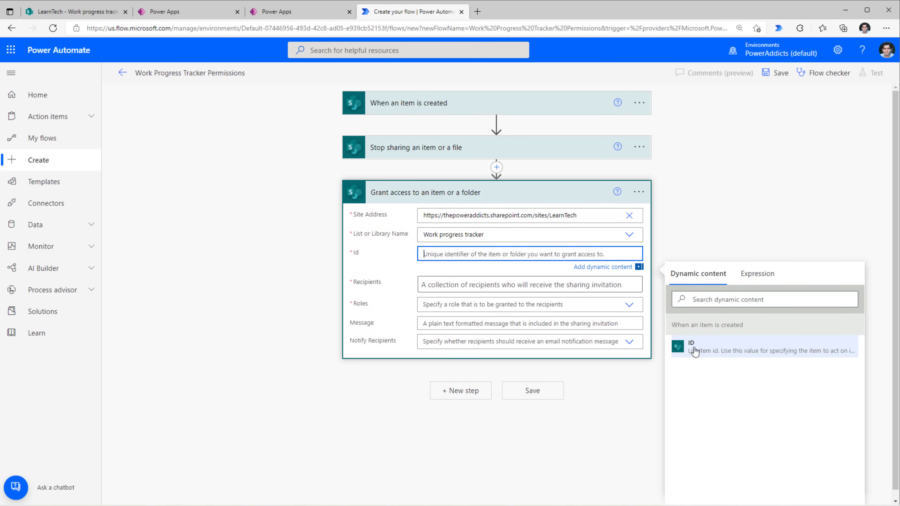
pyautogui.click(694, 355)
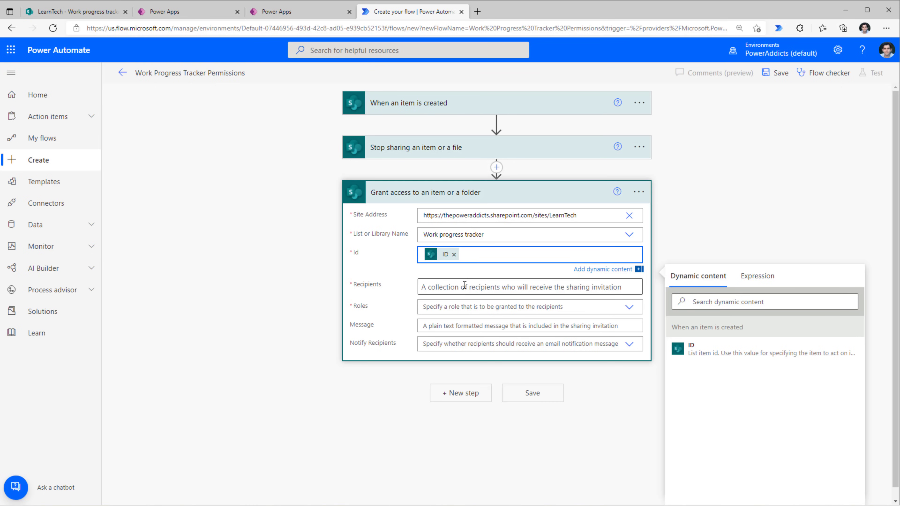
pyautogui.click(452, 287)
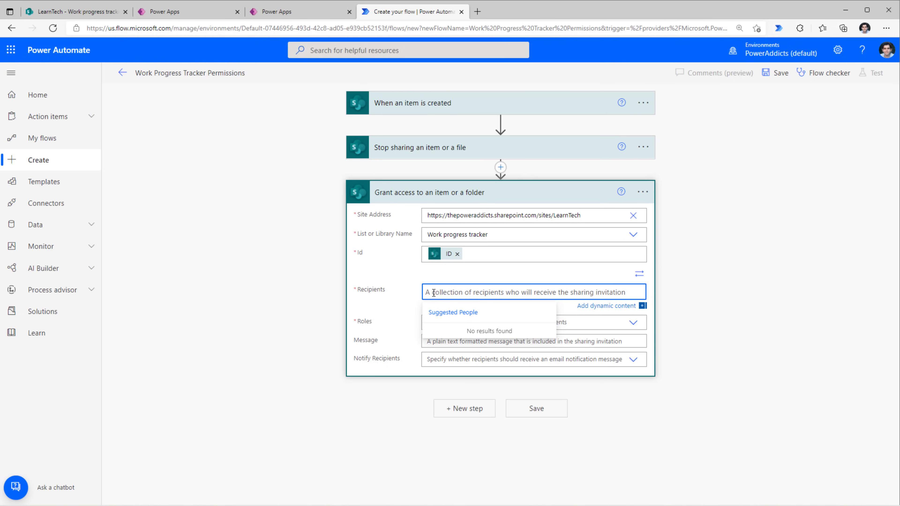
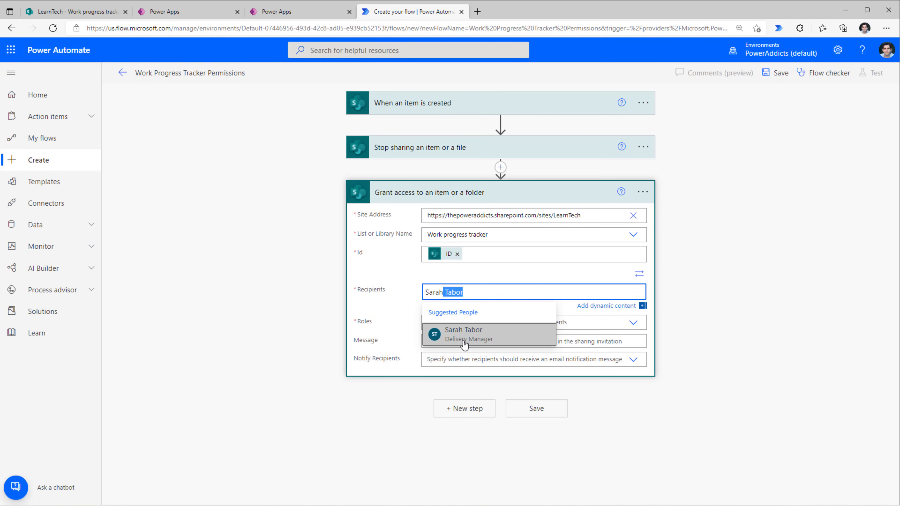
pyautogui.tripleClick(463, 295)
pyautogui.press('BackSpace')
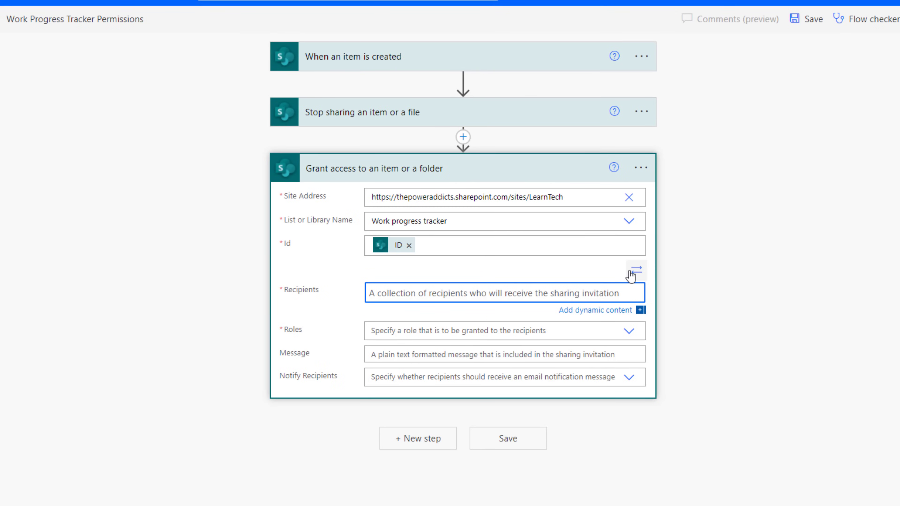
pyautogui.click(630, 273)
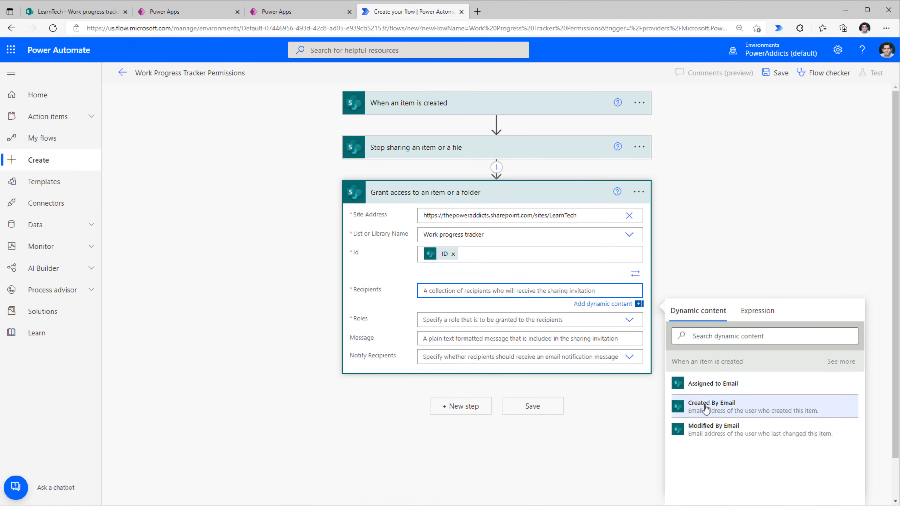
# Add Created By Email as a recipient and set the role to Can edit.
pyautogui.click(708, 412)
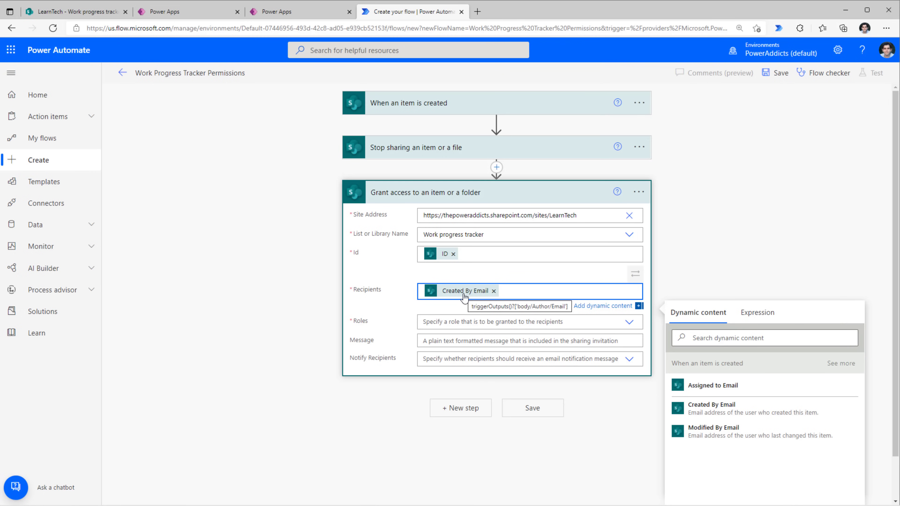
pyautogui.click(474, 322)
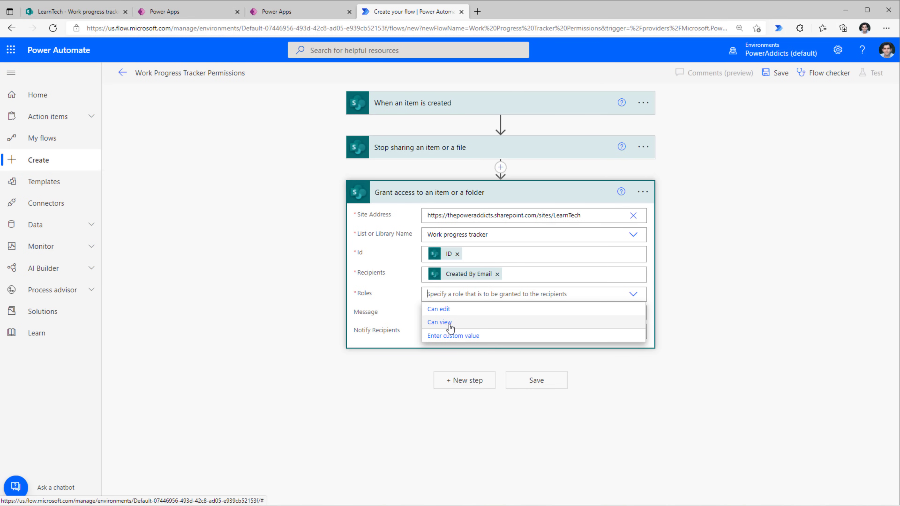
pyautogui.click(443, 310)
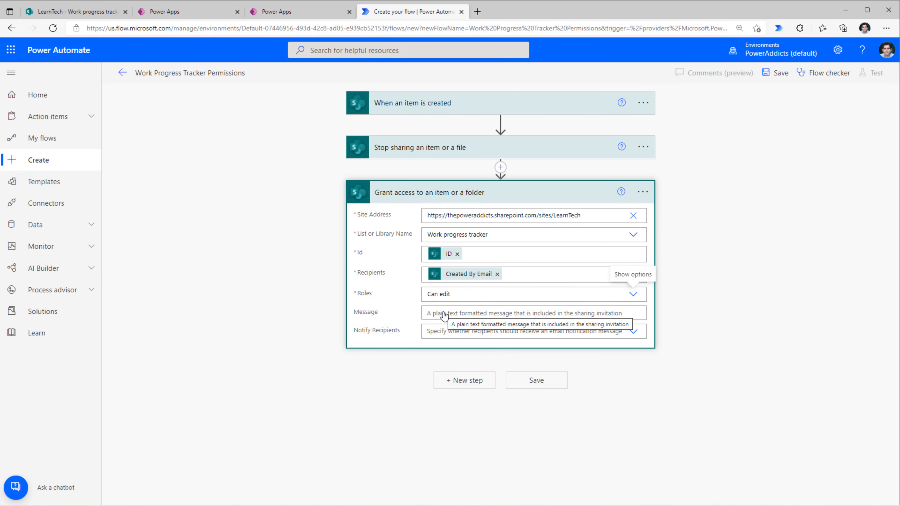
# After checking the SharePoint list, add Assigned to Email as the second recipient.
pyautogui.click(76, 11)
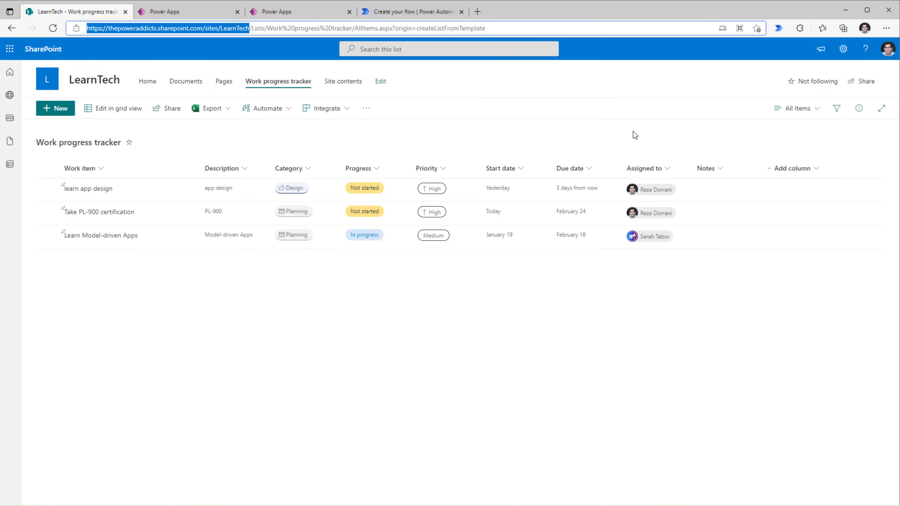
pyautogui.click(408, 12)
pyautogui.click(547, 289)
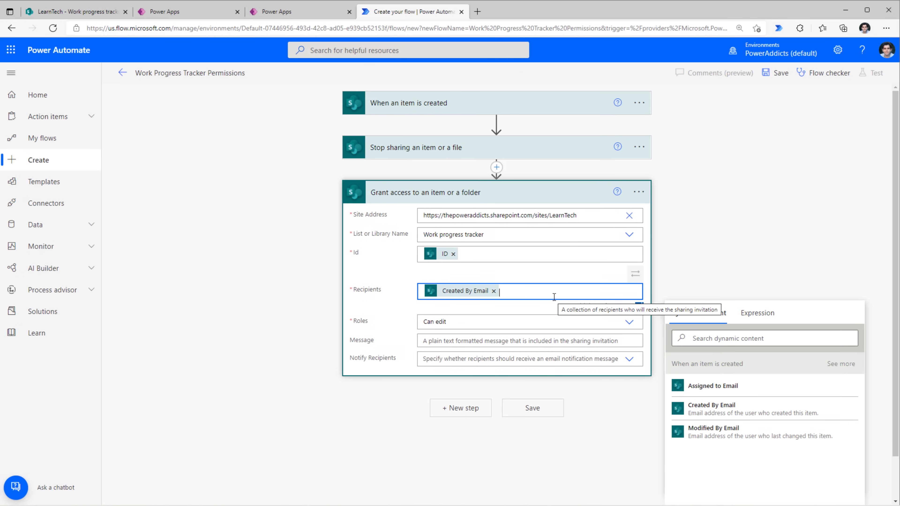
pyautogui.click(708, 338)
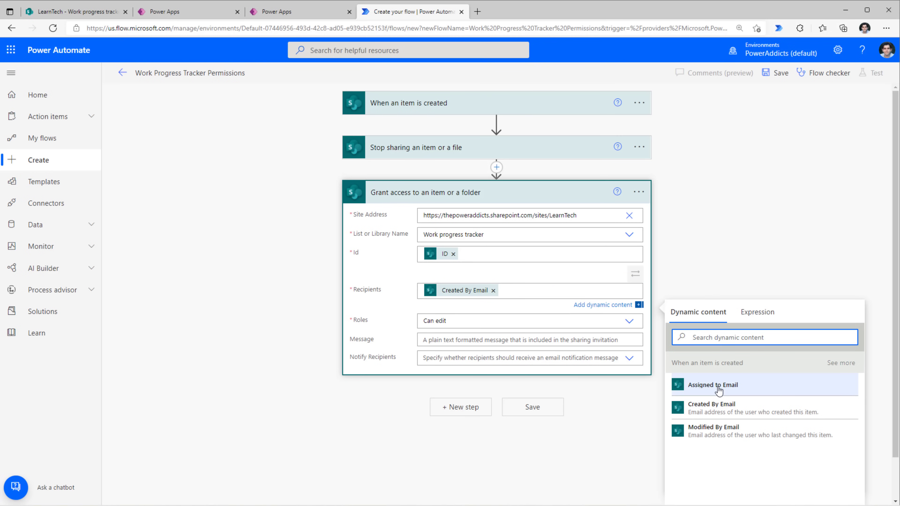
pyautogui.click(713, 385)
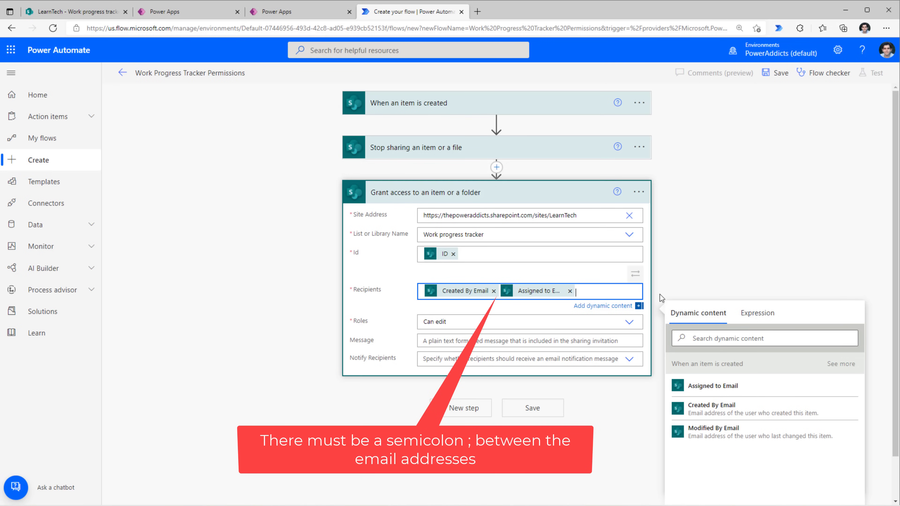
pyautogui.click(491, 165)
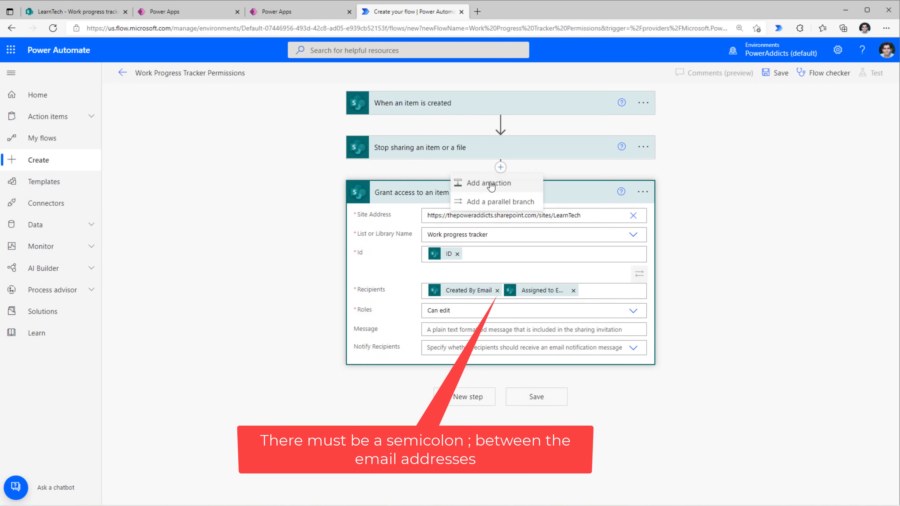
pyautogui.click(485, 192)
pyautogui.write('office')
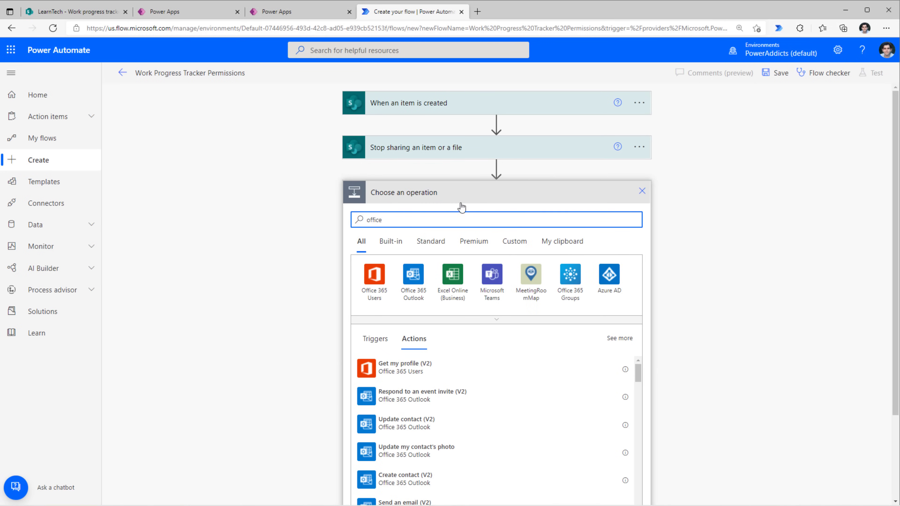
pyautogui.click(375, 275)
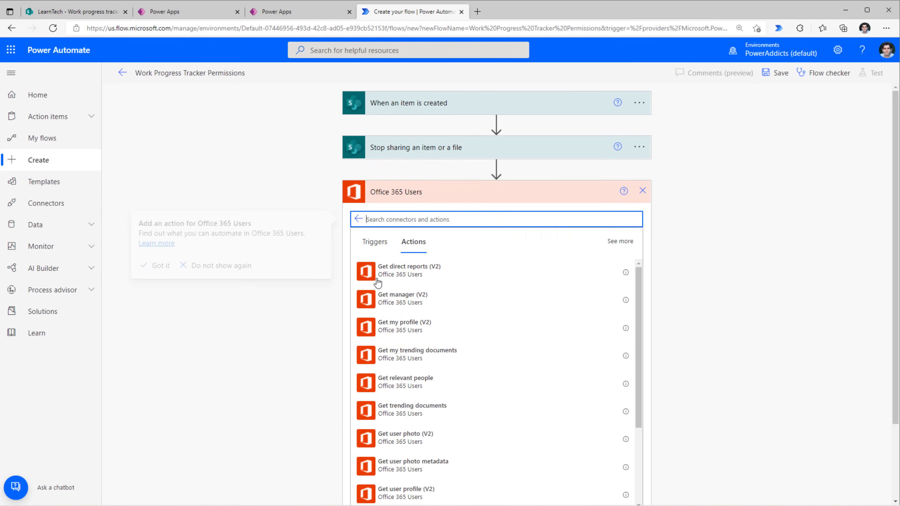
pyautogui.click(425, 310)
pyautogui.click(424, 310)
pyautogui.click(450, 215)
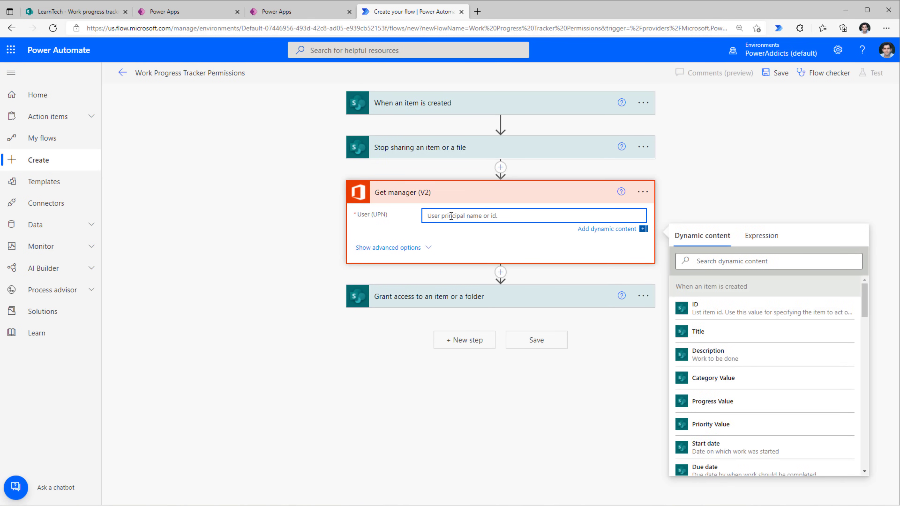
pyautogui.click(468, 297)
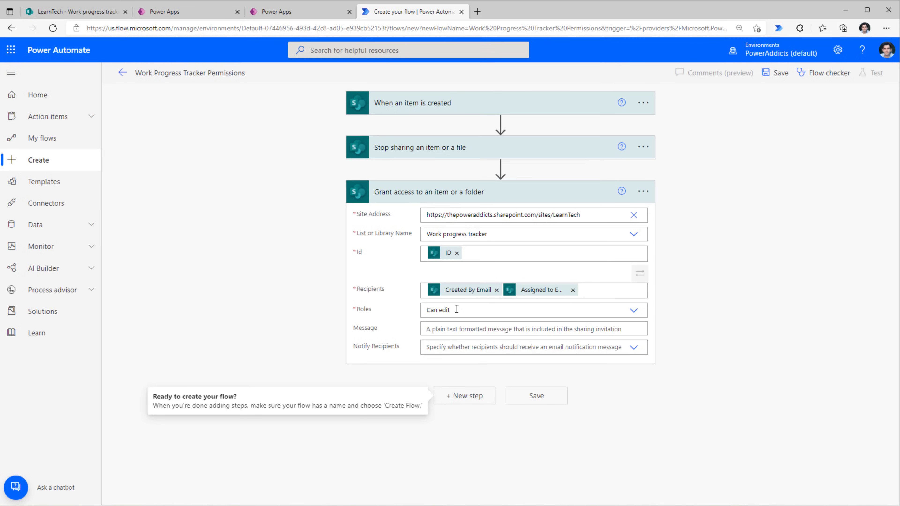
pyautogui.click(447, 311)
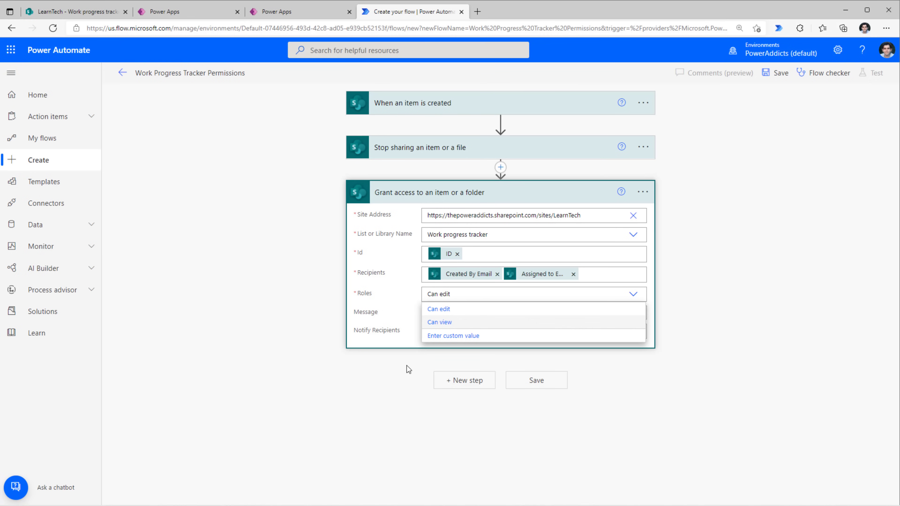
# Keep the Can edit role, separate the two recipients with ';', and save the flow.
pyautogui.click(450, 310)
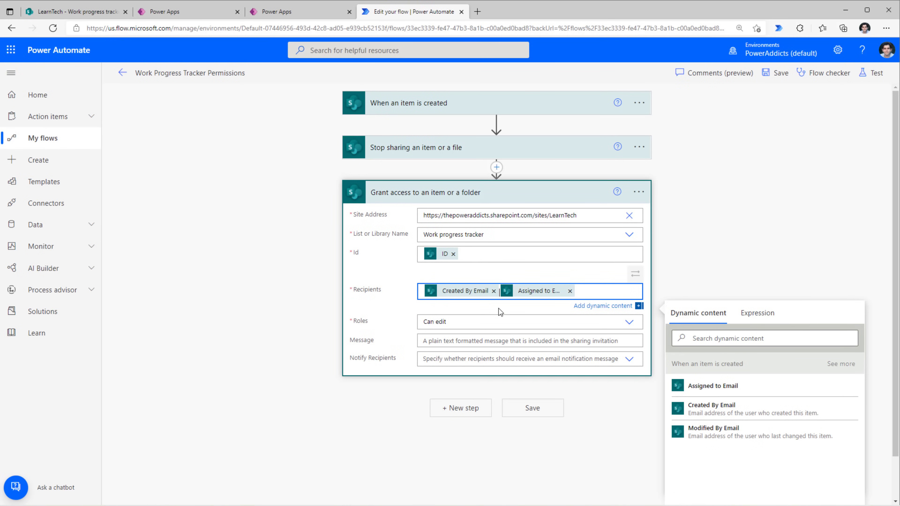
pyautogui.write(';')
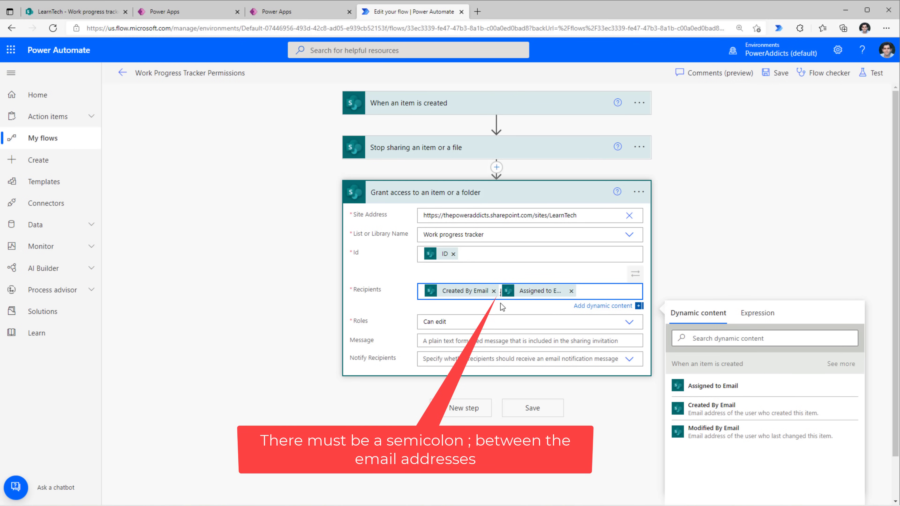
pyautogui.click(777, 73)
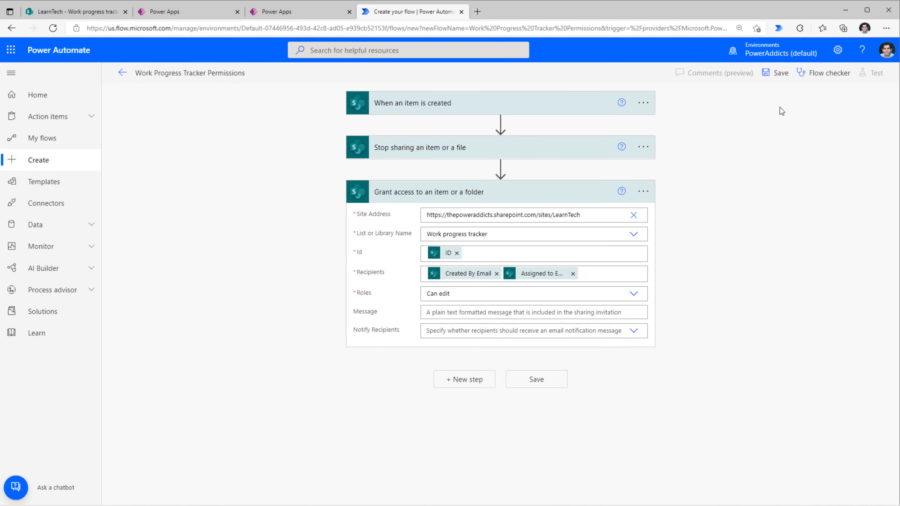
pyautogui.click(779, 76)
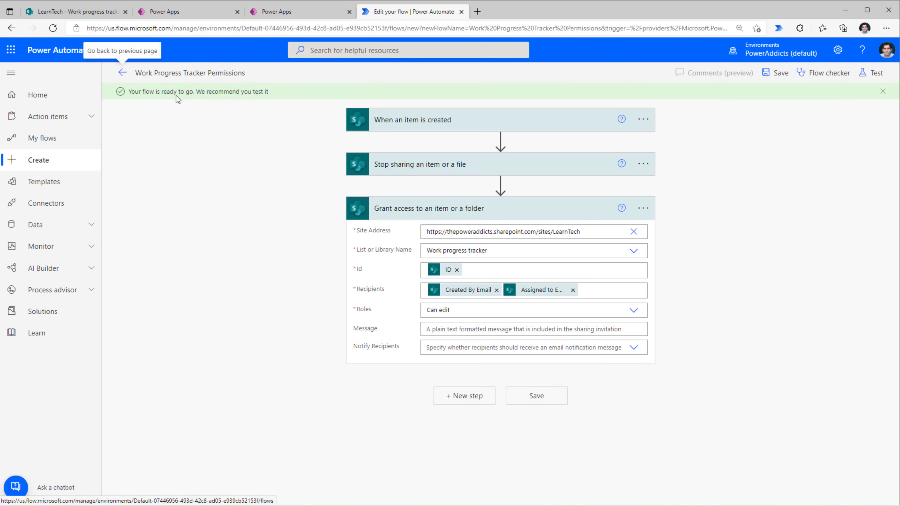
pyautogui.click(389, 120)
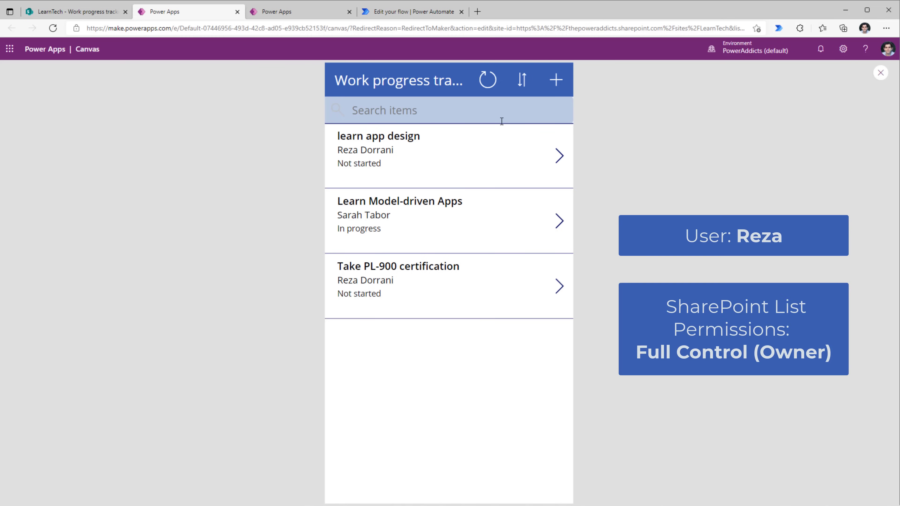
# Submit a new Project report work item (Design, High, Not started) assigned to the colleague.
pyautogui.click(556, 85)
pyautogui.click(418, 137)
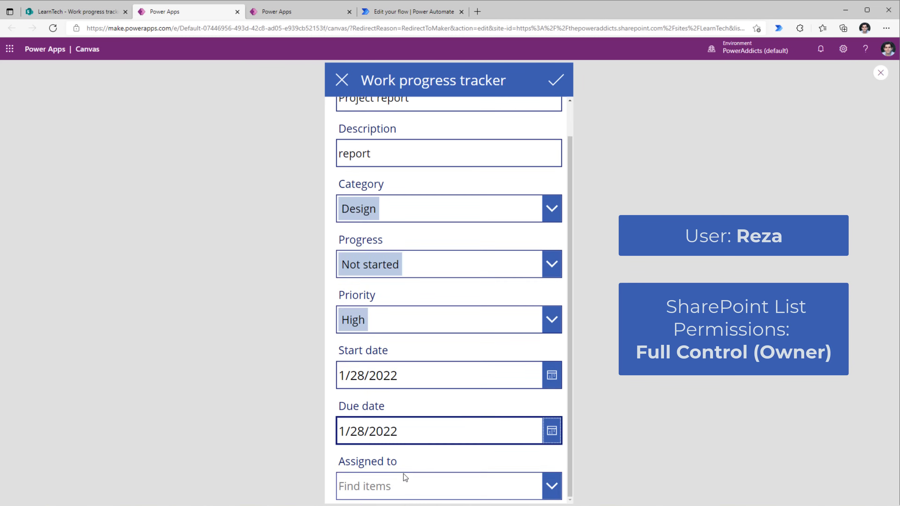
pyautogui.click(404, 481)
pyautogui.write('sarah')
pyautogui.click(404, 481)
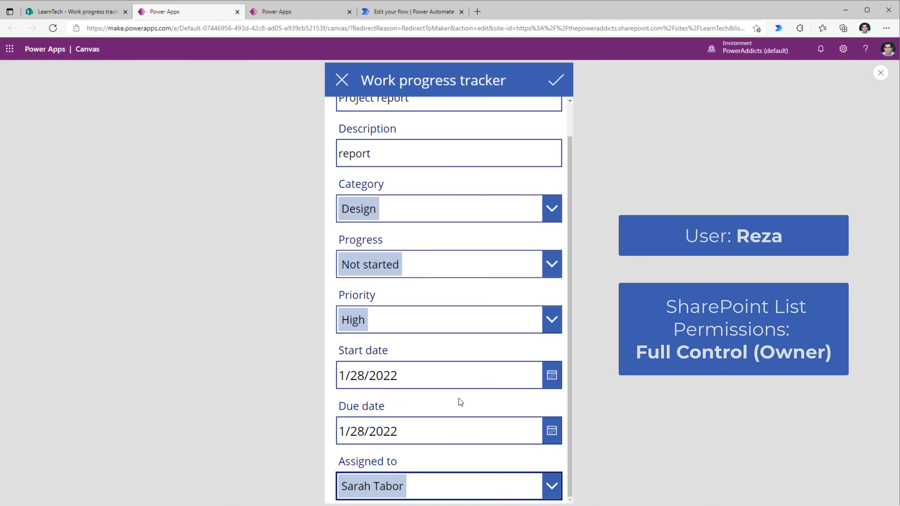
pyautogui.click(550, 83)
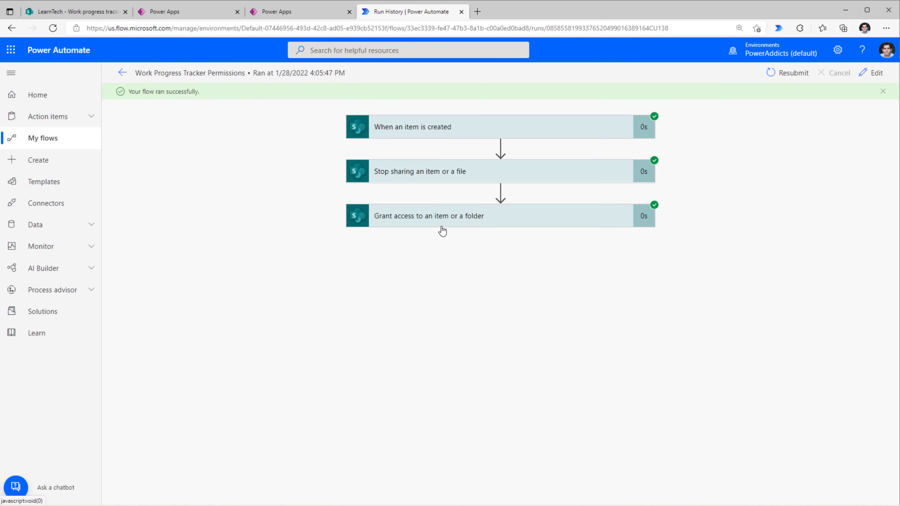
# In SharePoint, open Project report's advanced permissions and select the assignee's Contribute entry.
pyautogui.click(78, 12)
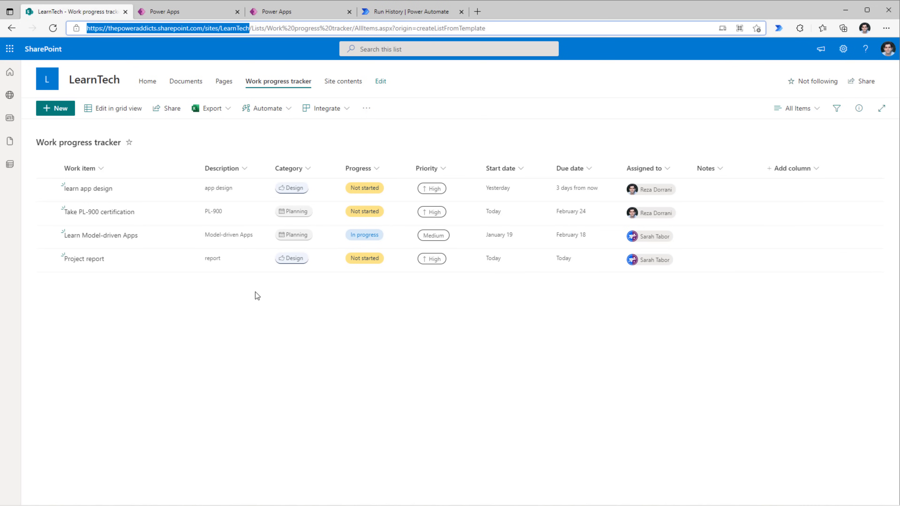
pyautogui.click(113, 263)
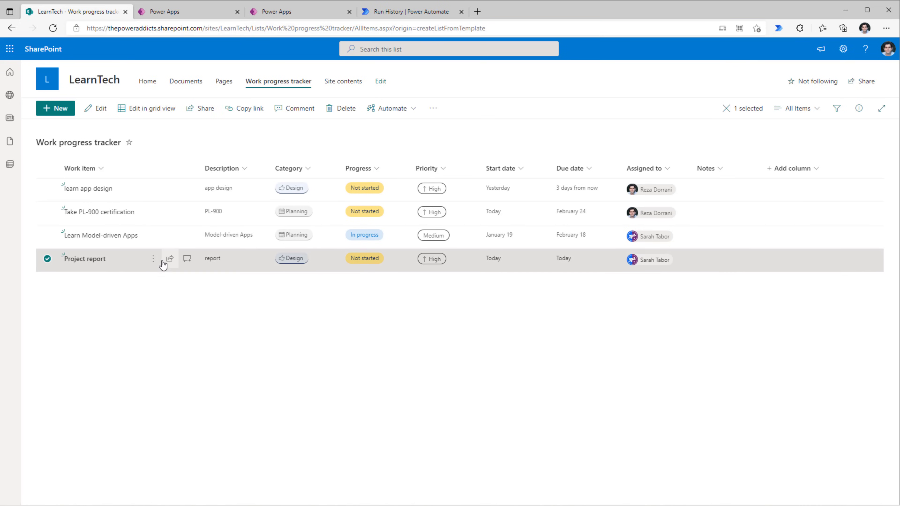
pyautogui.click(862, 108)
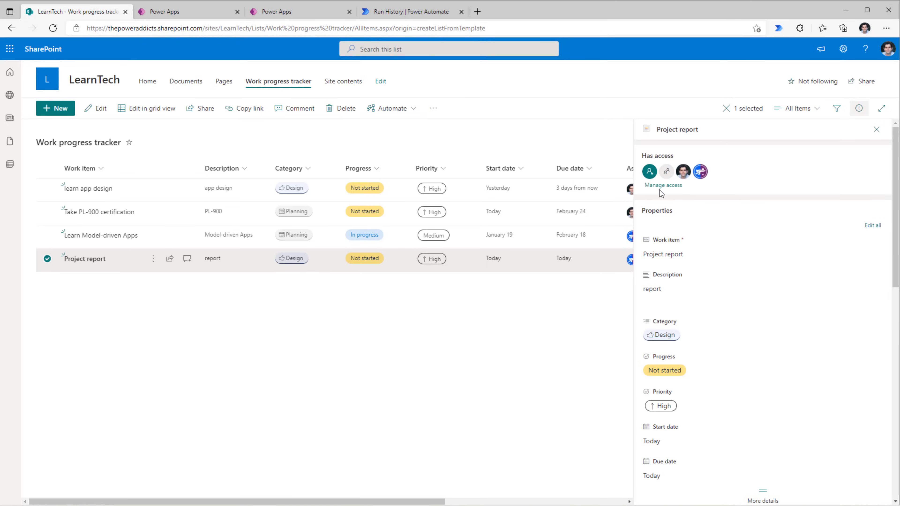
pyautogui.click(662, 186)
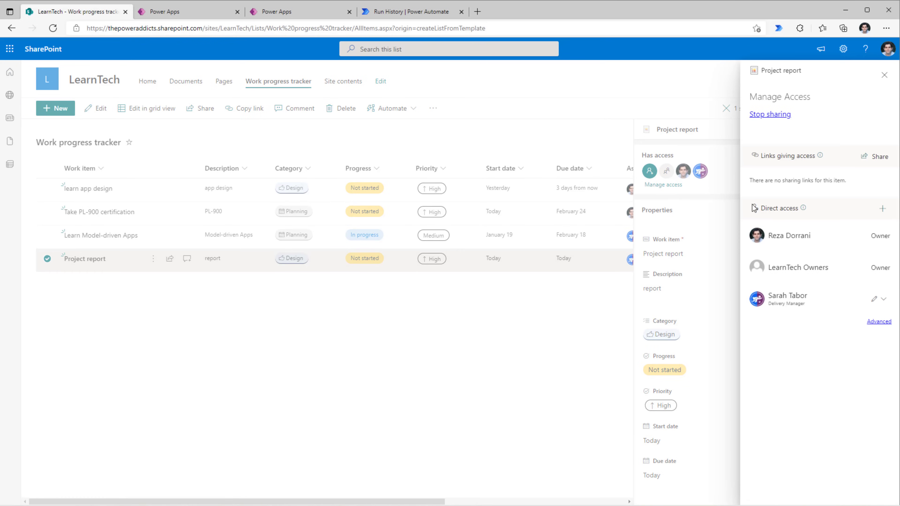
pyautogui.click(879, 321)
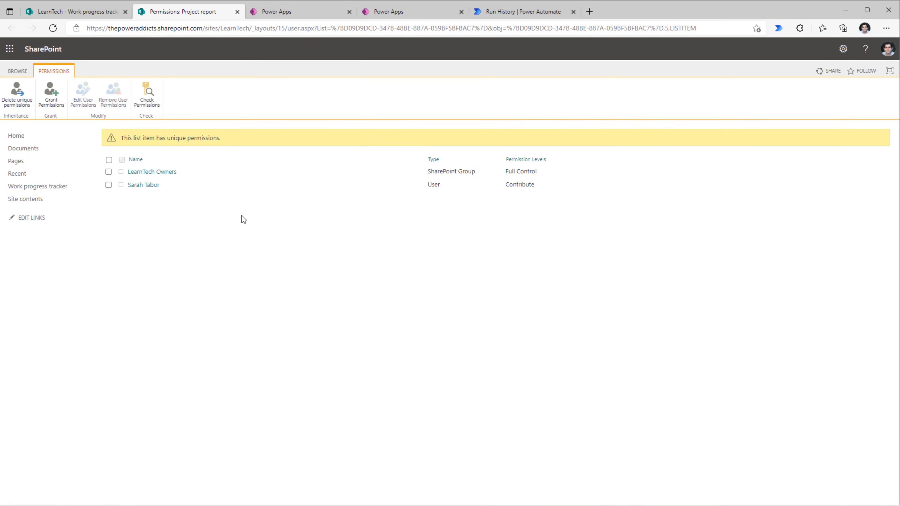
pyautogui.click(109, 185)
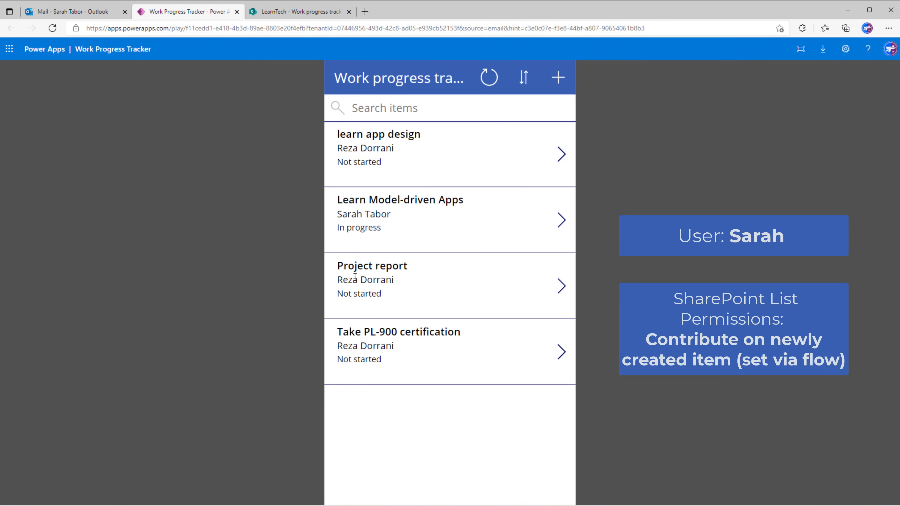
# Change the Project report item's Progress to In progress, save it, and reload the list.
pyautogui.click(561, 293)
pyautogui.click(558, 77)
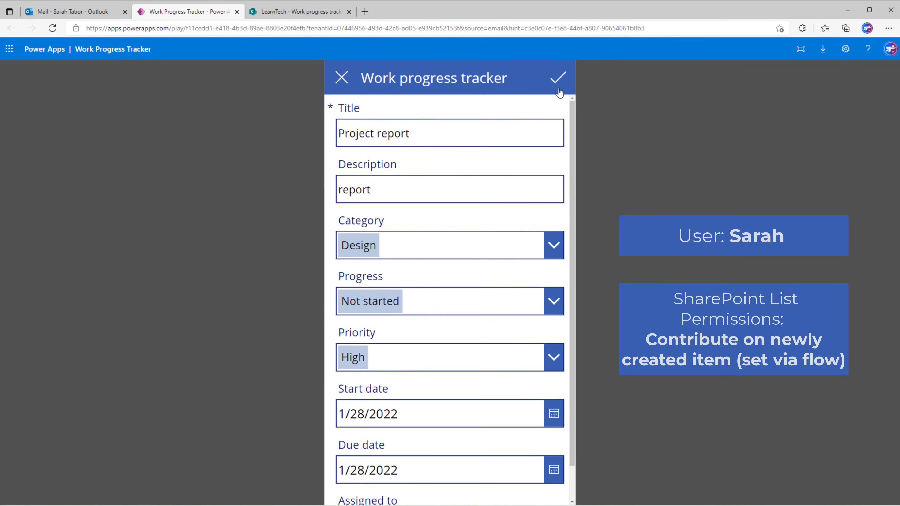
pyautogui.click(537, 309)
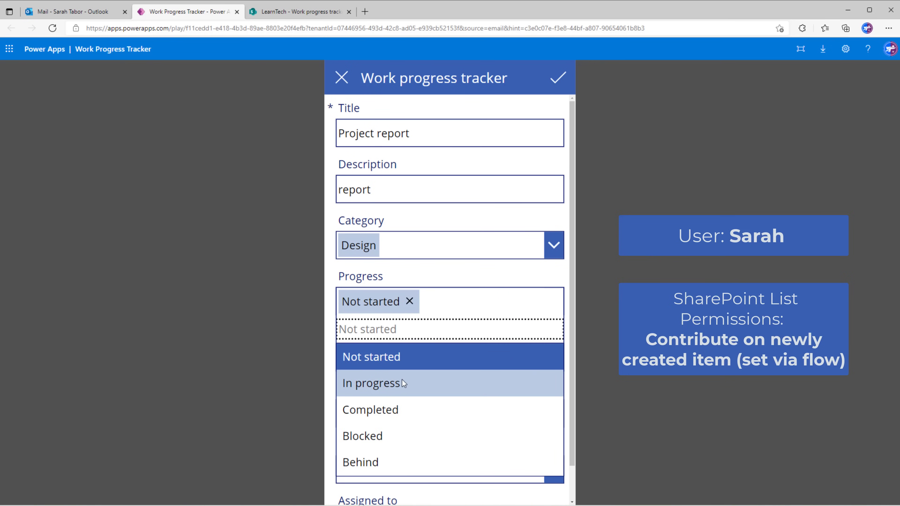
pyautogui.click(379, 383)
pyautogui.click(557, 81)
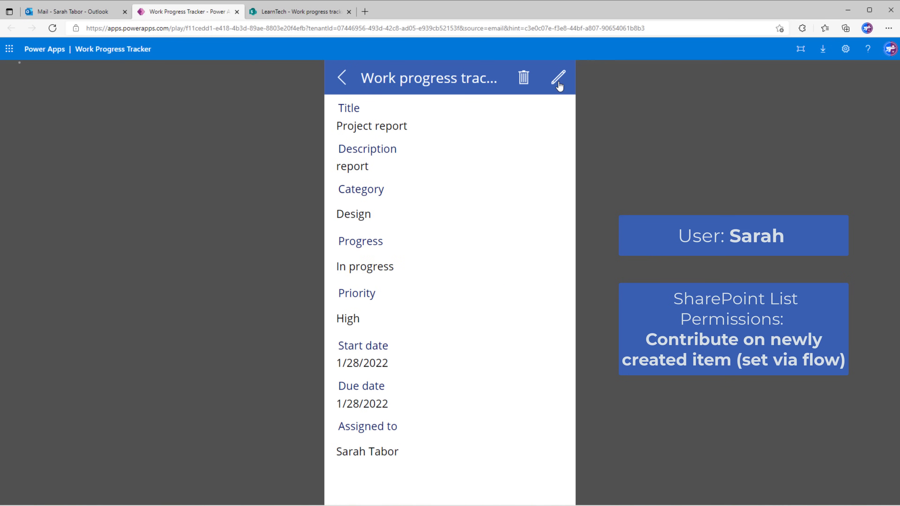
pyautogui.click(342, 78)
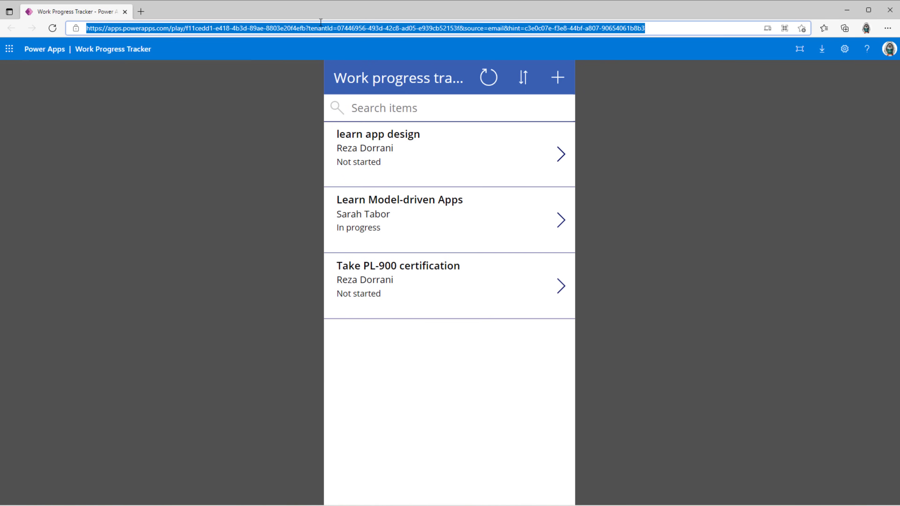
pyautogui.press('Return')
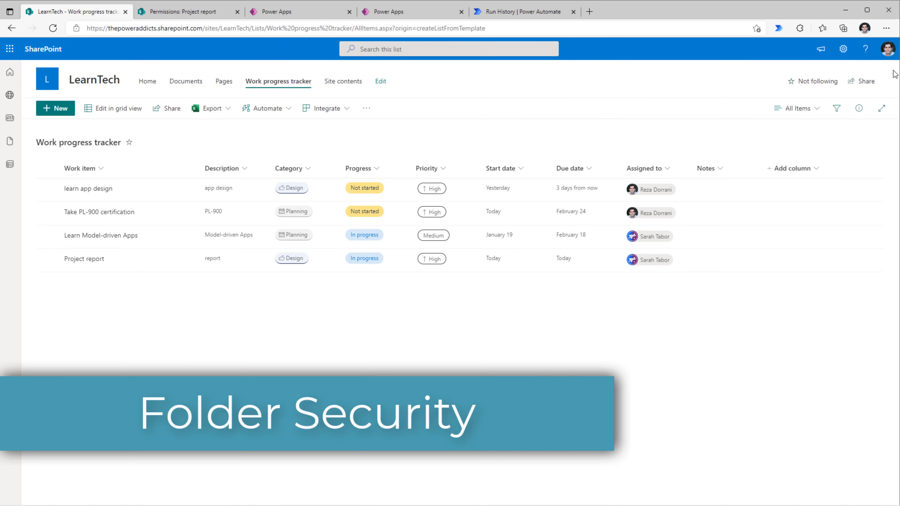
# Enable folder creation in the Work progress tracker list's advanced settings.
pyautogui.click(843, 48)
pyautogui.click(774, 146)
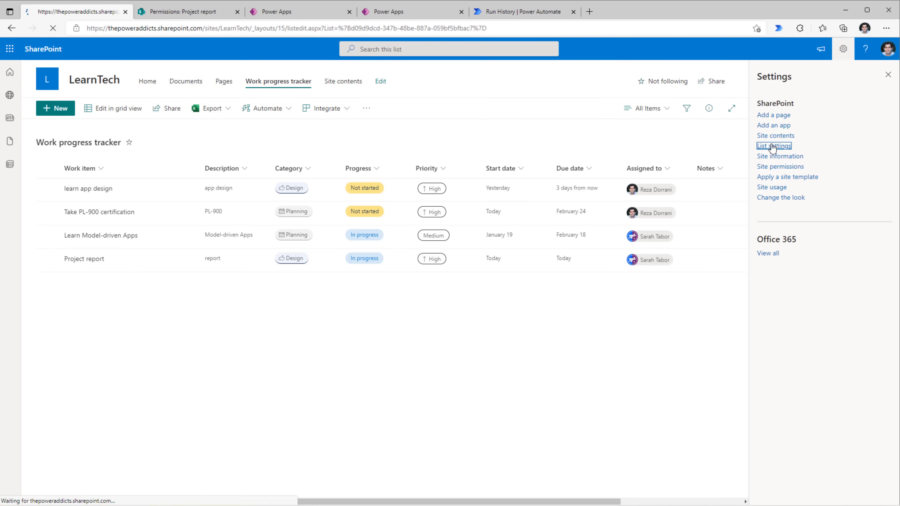
pyautogui.click(146, 243)
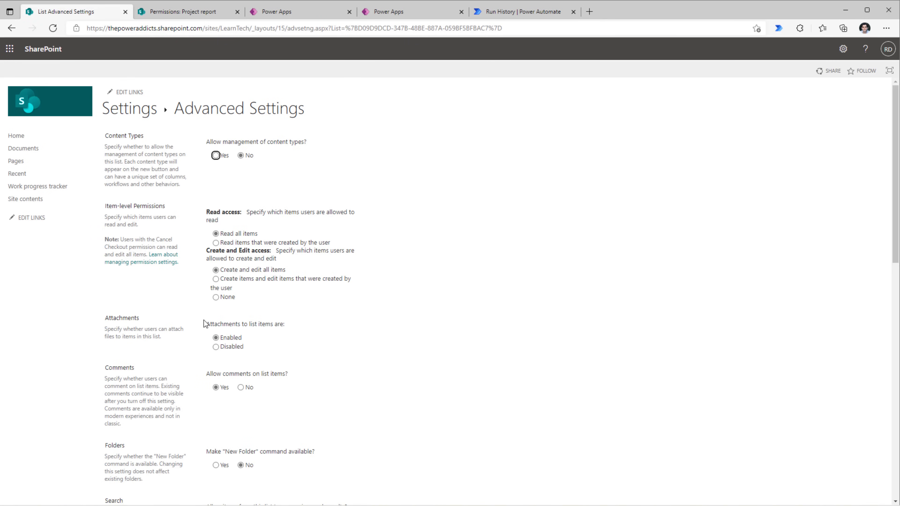
pyautogui.scroll(-10, 203, 321)
pyautogui.scroll(6, 204, 321)
pyautogui.click(216, 312)
pyautogui.scroll(-7, 358, 341)
pyautogui.scroll(-1, 366, 353)
pyautogui.click(307, 461)
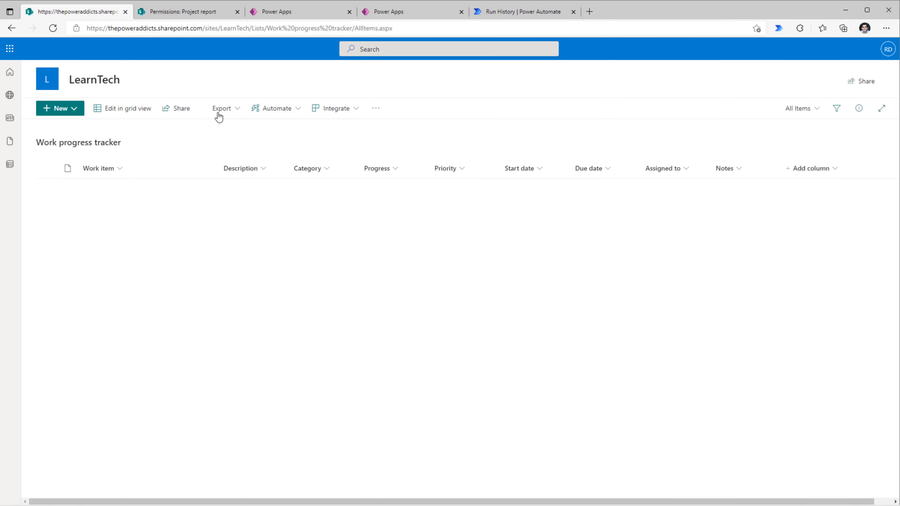
# Create a new folder named Completed in the list and select it.
pyautogui.click(69, 111)
pyautogui.click(72, 126)
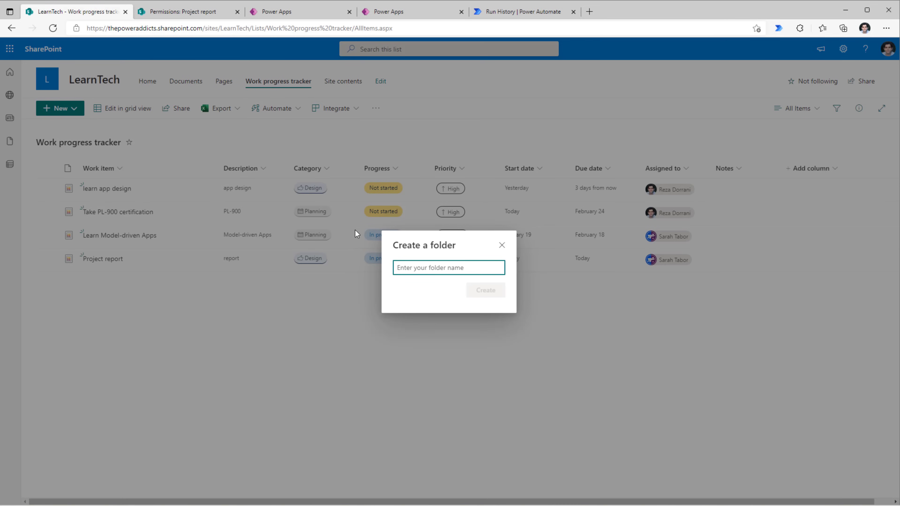
pyautogui.write('Completed')
pyautogui.click(483, 292)
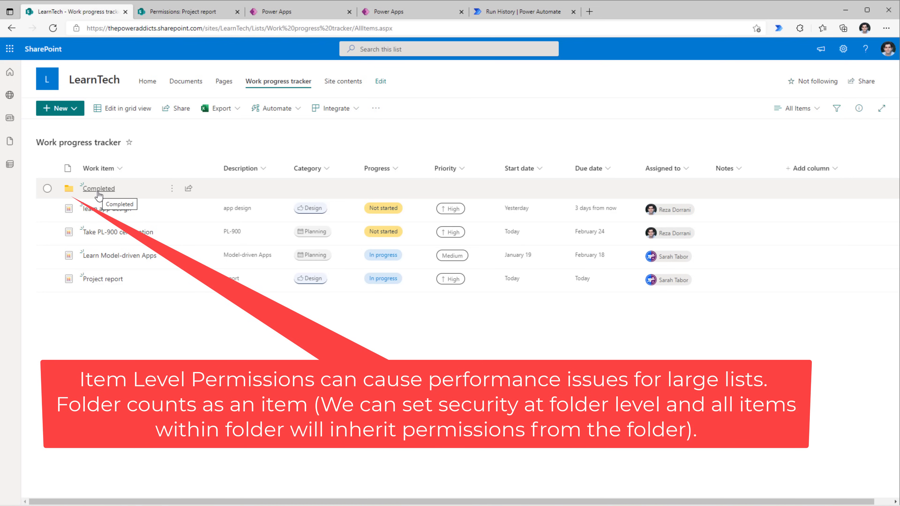
pyautogui.click(49, 188)
# Stop the Completed folder inheriting permissions so it has unique permissions.
pyautogui.click(859, 109)
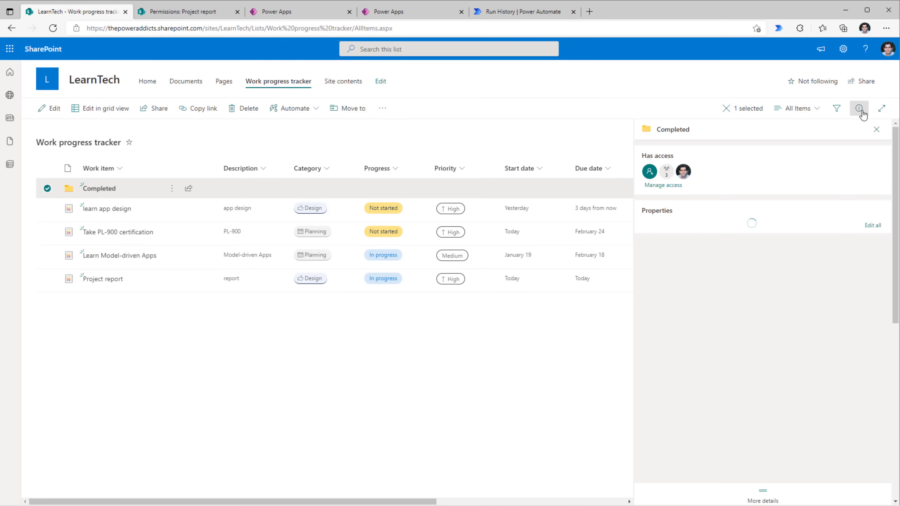
pyautogui.click(670, 189)
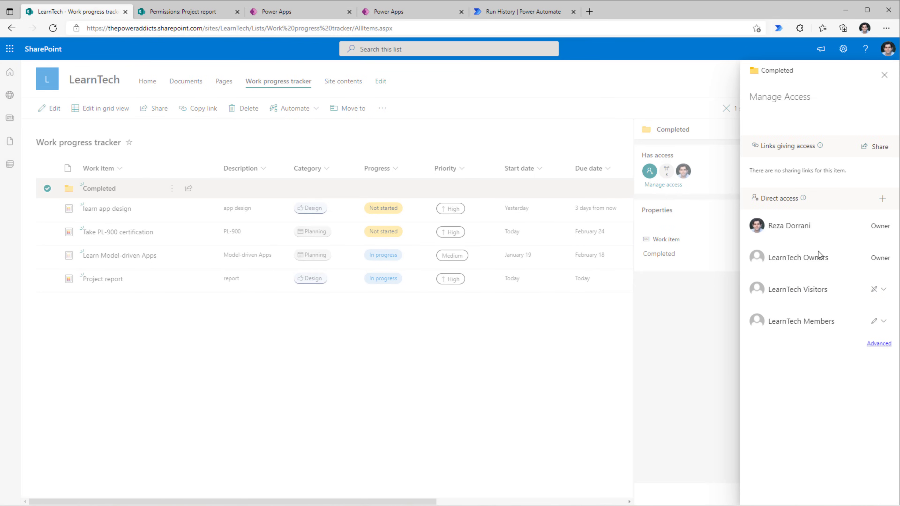
pyautogui.click(880, 346)
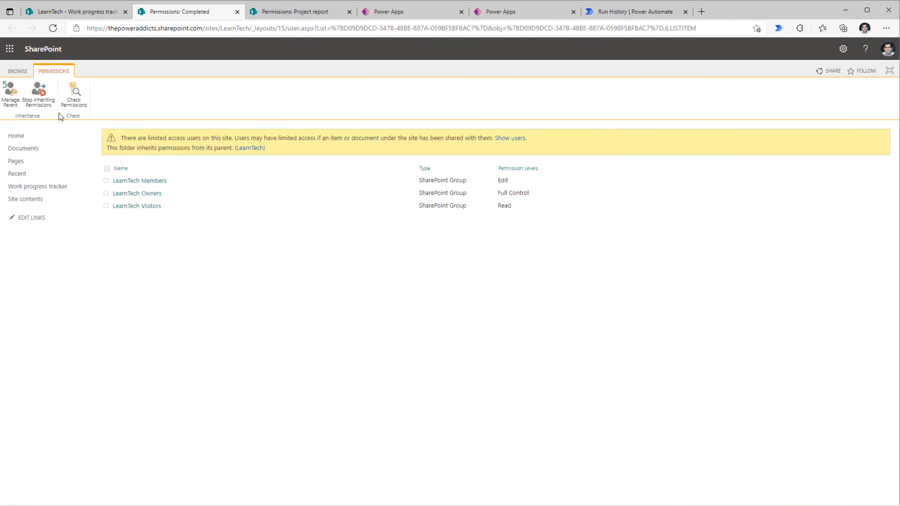
pyautogui.click(43, 102)
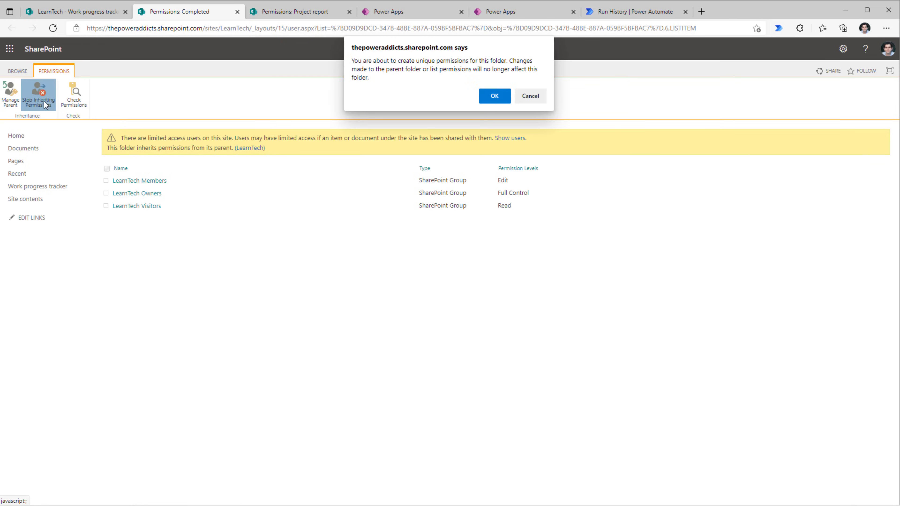
pyautogui.click(495, 96)
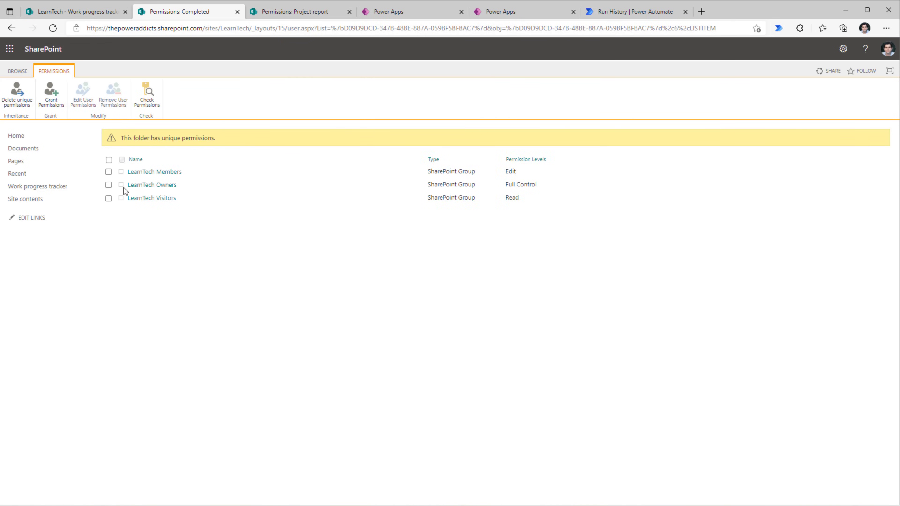
# Change the LearnTech Members group's permission on the folder from Edit to Read.
pyautogui.click(109, 172)
pyautogui.click(86, 107)
pyautogui.click(392, 213)
pyautogui.click(392, 236)
pyautogui.click(838, 287)
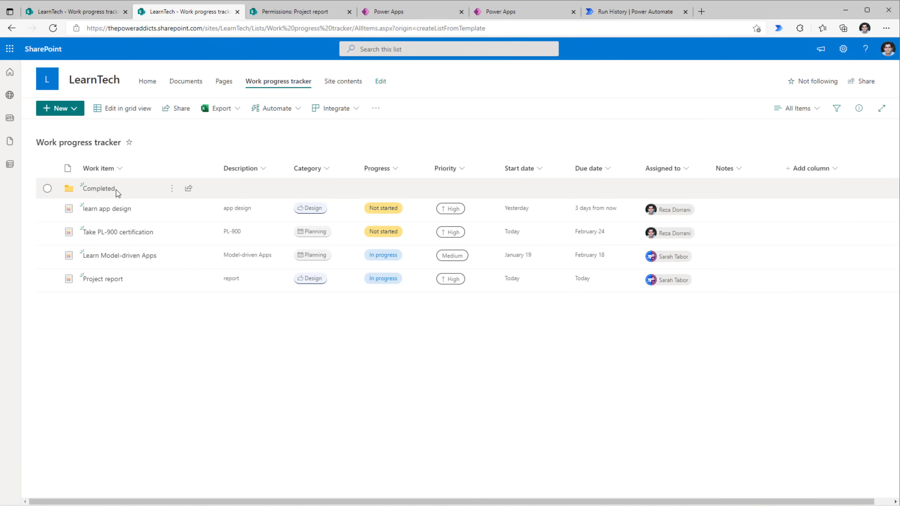
# Create the automated cloud flow Move to Completed Folder with the 'When an item or a file is modified' trigger.
pyautogui.click(631, 11)
pyautogui.click(49, 162)
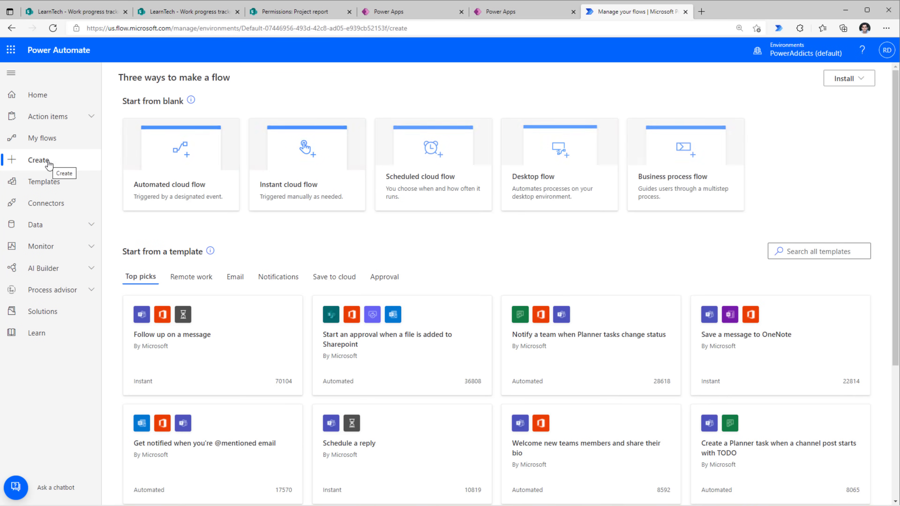
pyautogui.click(202, 174)
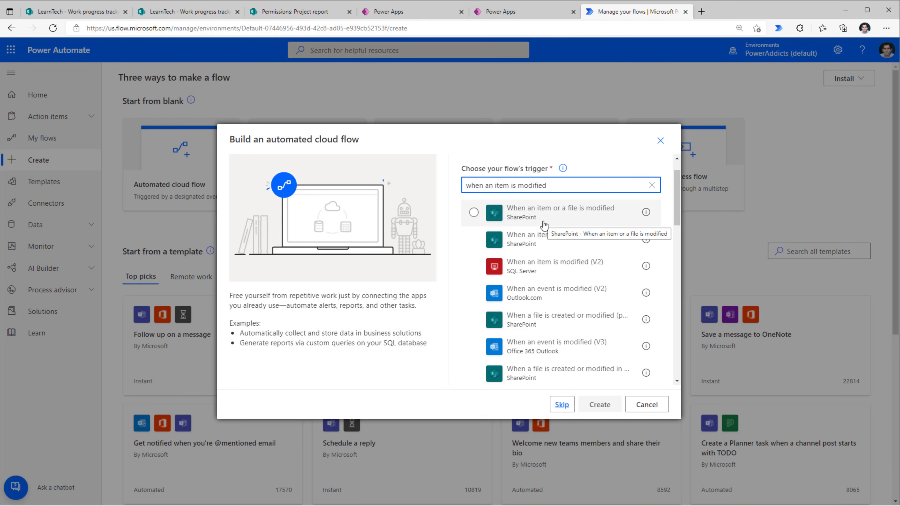
pyautogui.scroll(1, 544, 226)
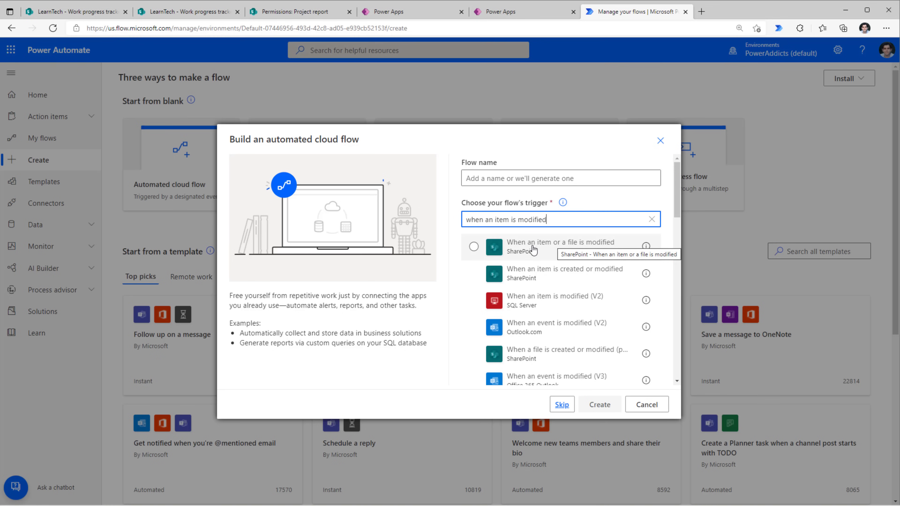
pyautogui.click(475, 247)
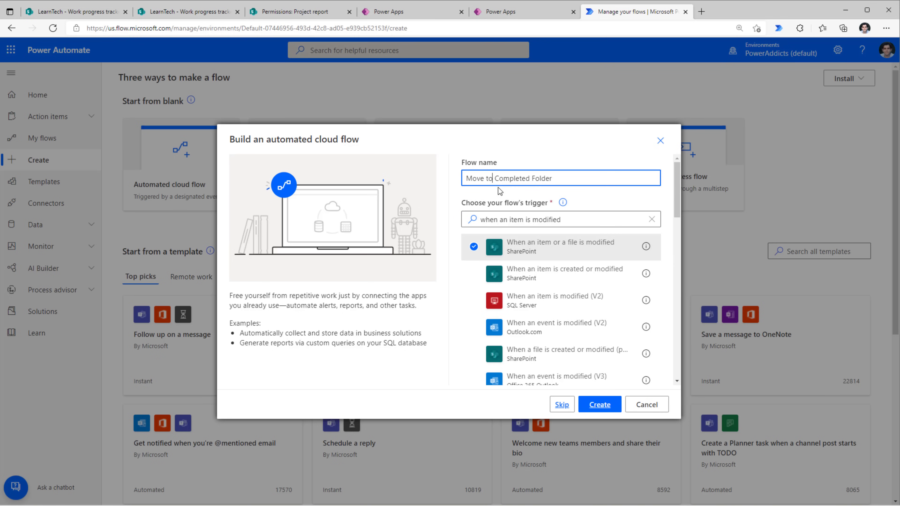
pyautogui.click(600, 404)
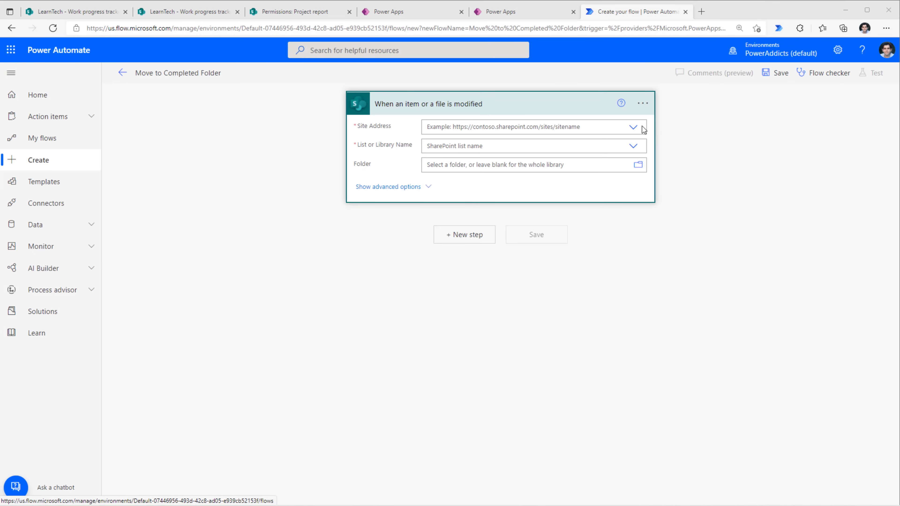
# Point the trigger at the LearnTech site and the Work progress tracker list.
pyautogui.click(634, 127)
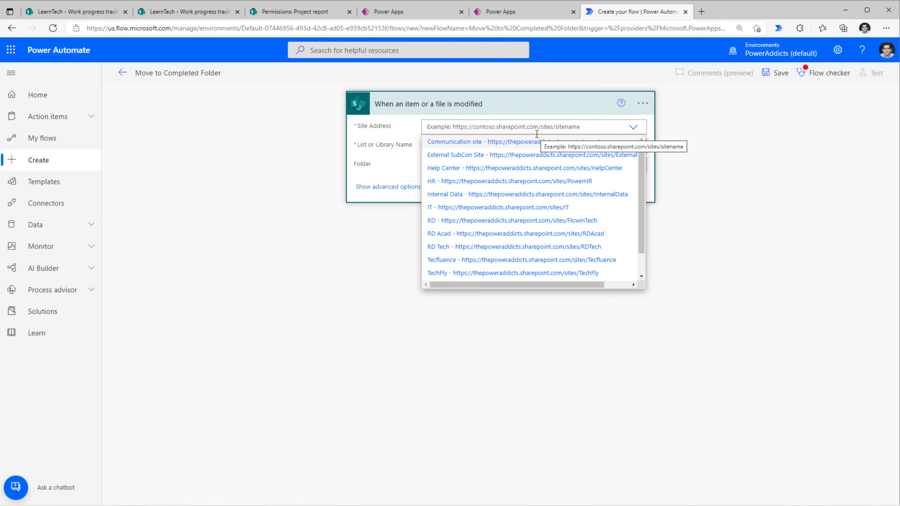
pyautogui.click(497, 252)
pyautogui.click(557, 145)
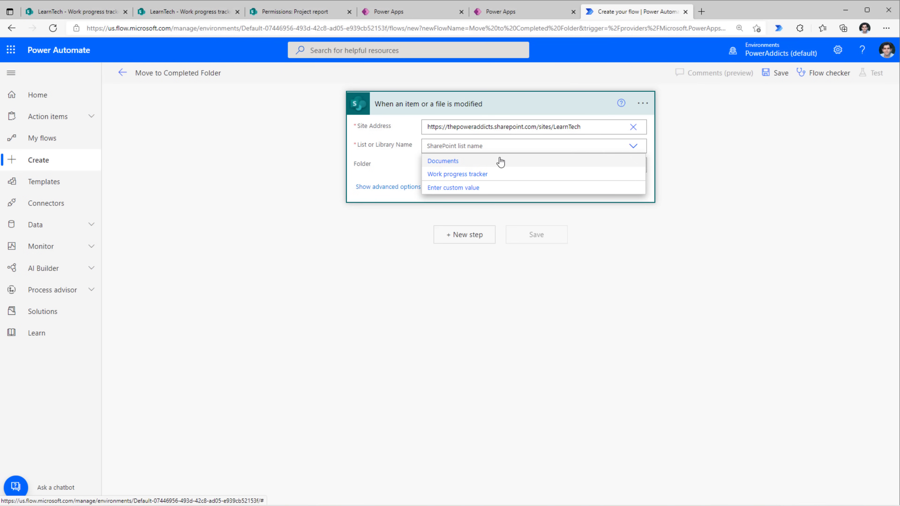
pyautogui.click(477, 180)
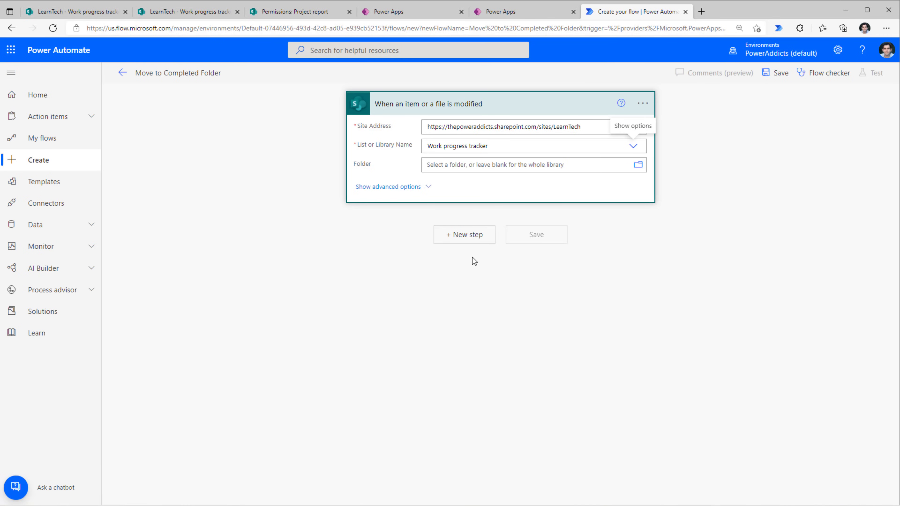
# Add a Condition step checking that Progress Value is equal to completed.
pyautogui.click(467, 243)
pyautogui.click(479, 155)
pyautogui.write('condition')
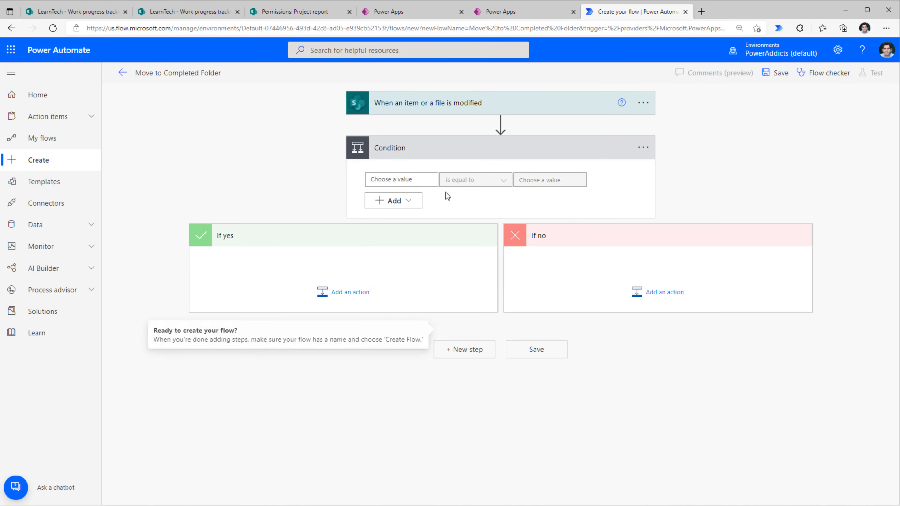
pyautogui.click(397, 179)
pyautogui.write('progres')
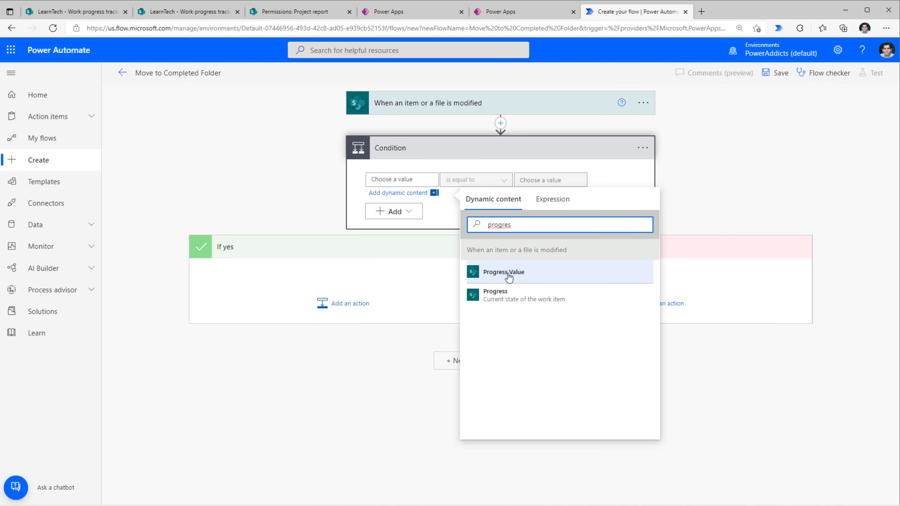
pyautogui.click(502, 278)
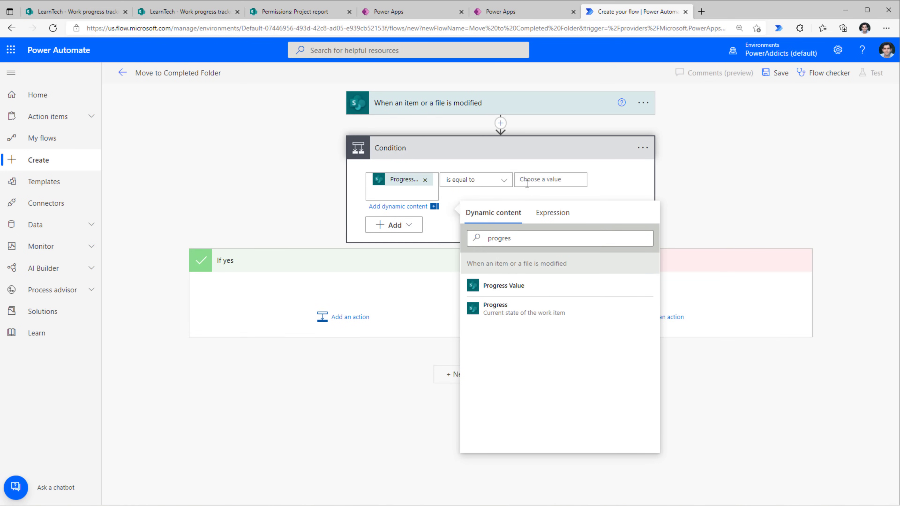
pyautogui.click(527, 180)
pyautogui.write('completed')
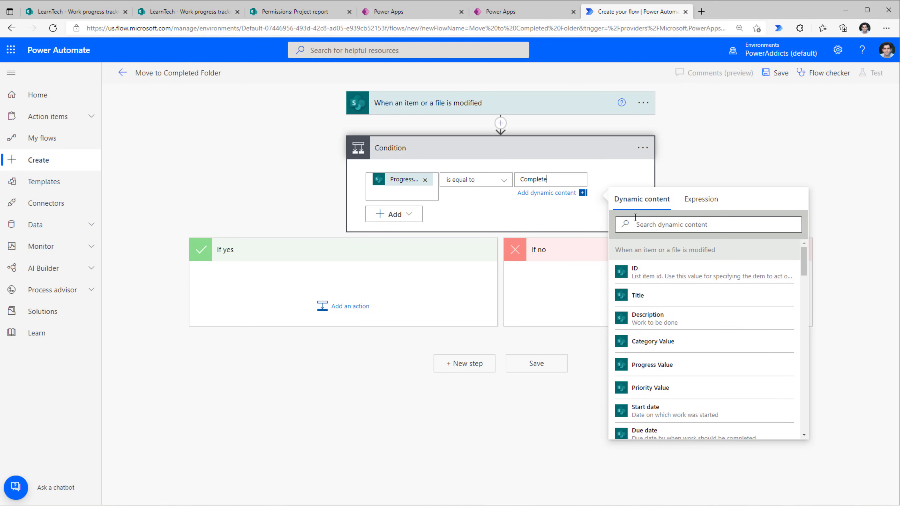
pyautogui.click(701, 166)
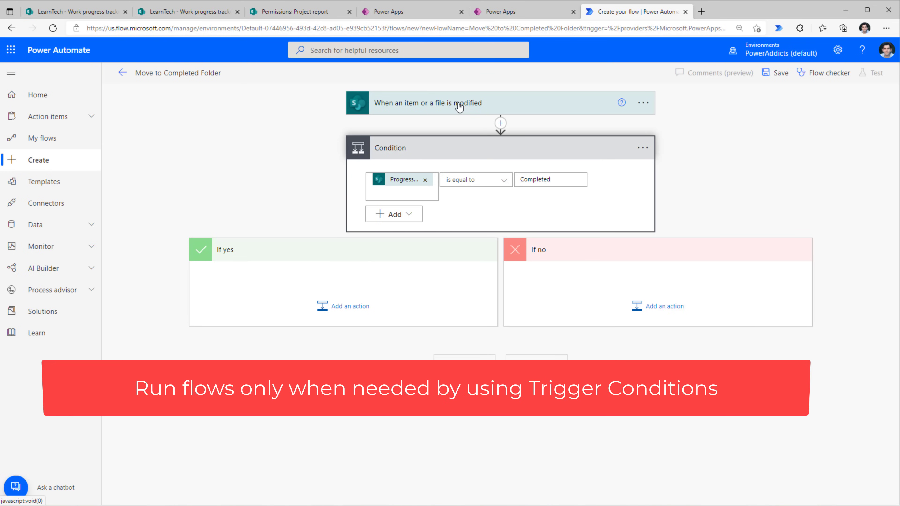
# Add a trigger condition expression so the trigger fires only when Progress Value is Completed.
pyautogui.click(643, 103)
pyautogui.click(597, 111)
pyautogui.click(643, 103)
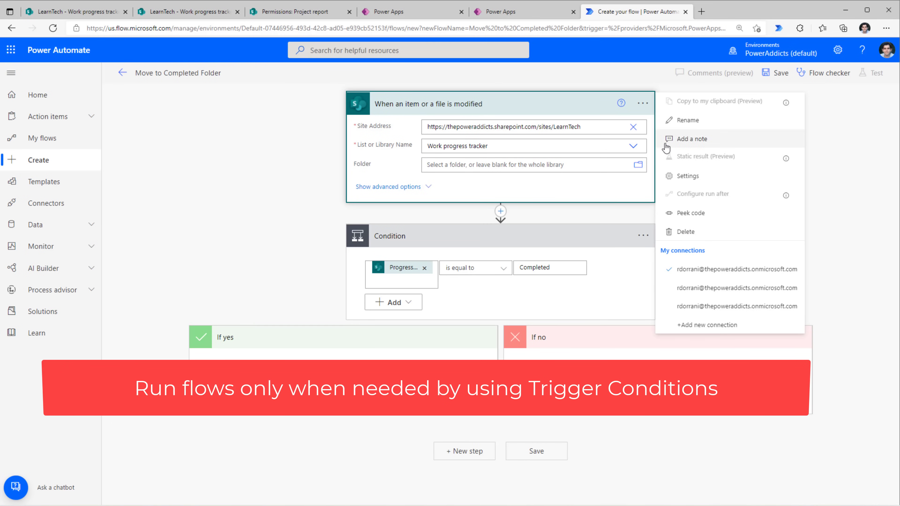
pyautogui.click(686, 177)
pyautogui.scroll(-3, 425, 283)
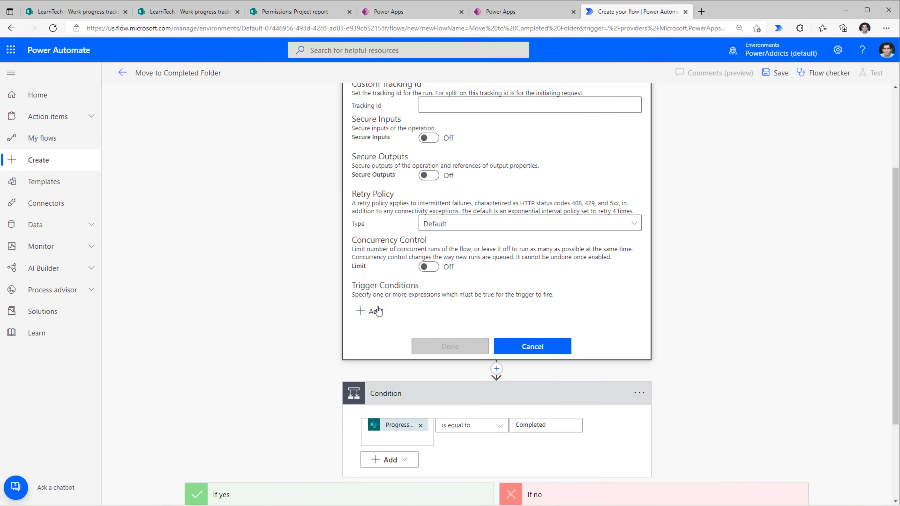
pyautogui.click(371, 313)
pyautogui.write("@equals(triggerOutputs()?['body/Progress/Value'],'Completed')")
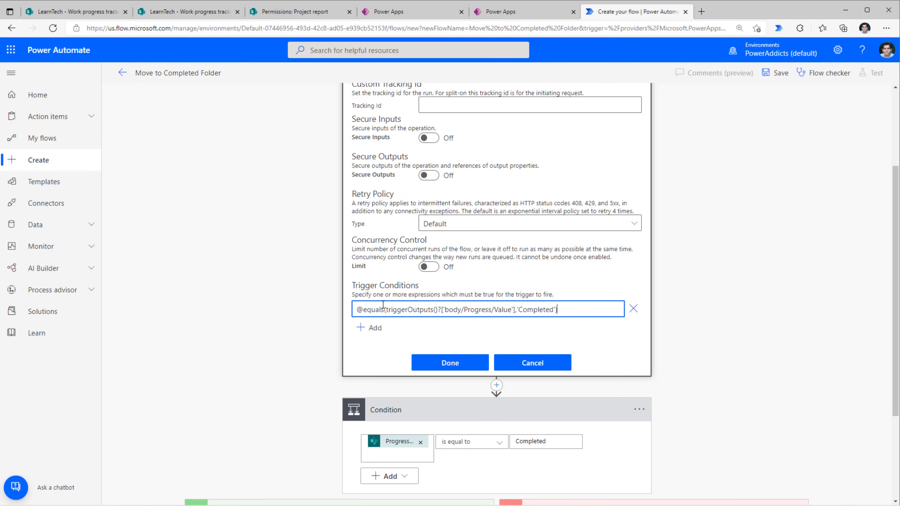
pyautogui.doubleClick(468, 309)
pyautogui.doubleClick(503, 311)
pyautogui.doubleClick(536, 310)
pyautogui.click(549, 337)
pyautogui.click(470, 364)
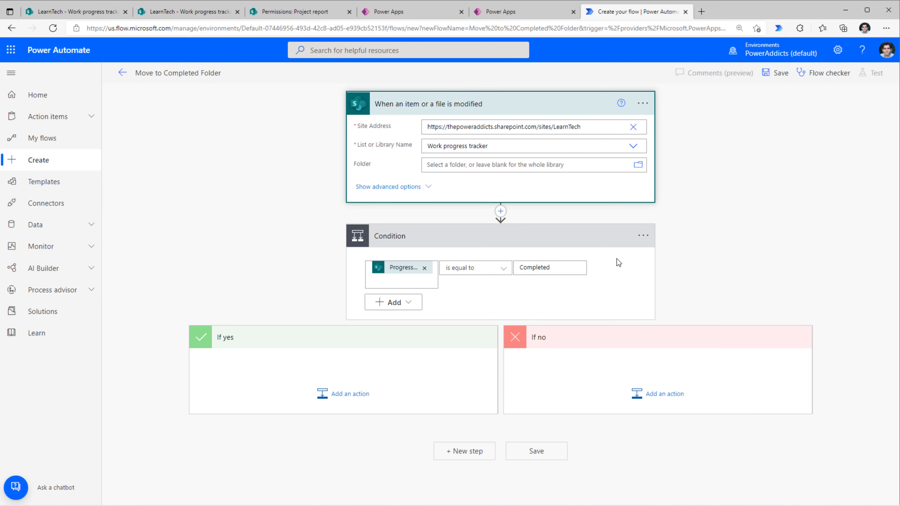
# Delete the Condition step from the flow.
pyautogui.click(643, 235)
pyautogui.click(644, 340)
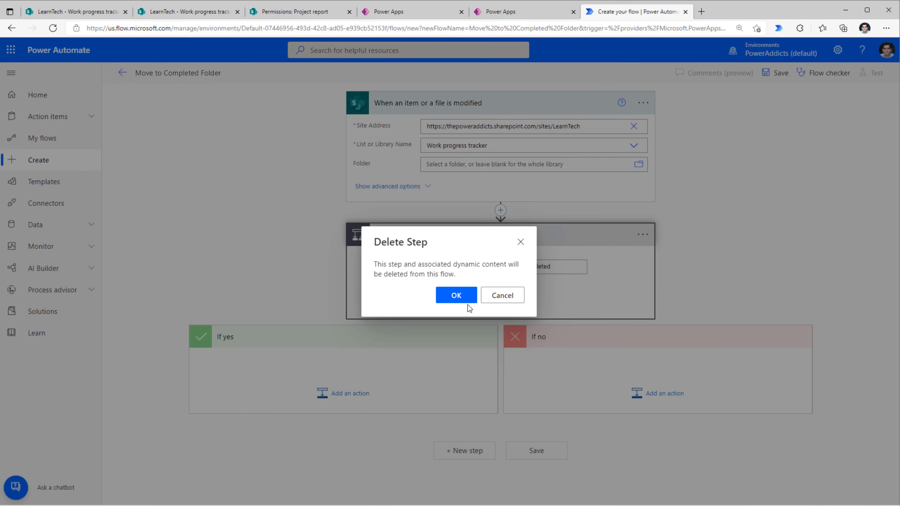
pyautogui.click(464, 300)
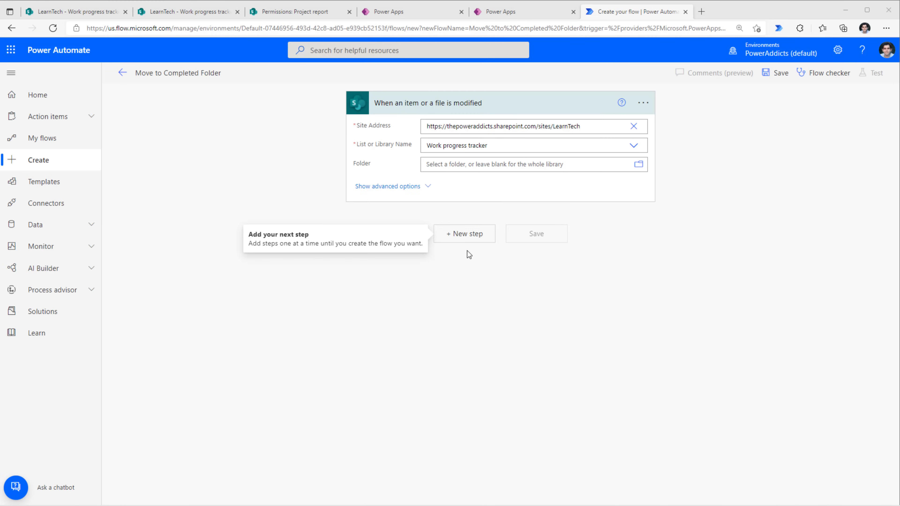
# Add a new step after the trigger and search for 'move' actions.
pyautogui.click(464, 234)
pyautogui.write('move')
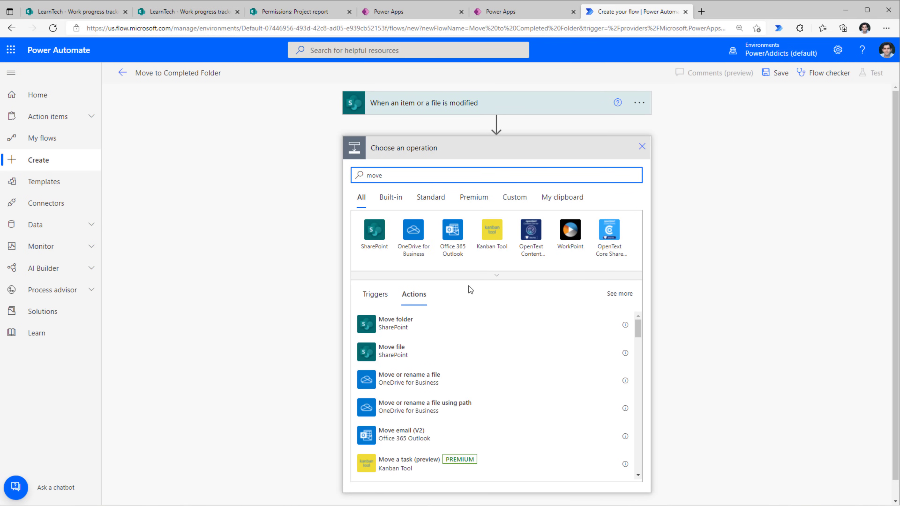
pyautogui.scroll(-1, 448, 322)
pyautogui.scroll(1, 432, 338)
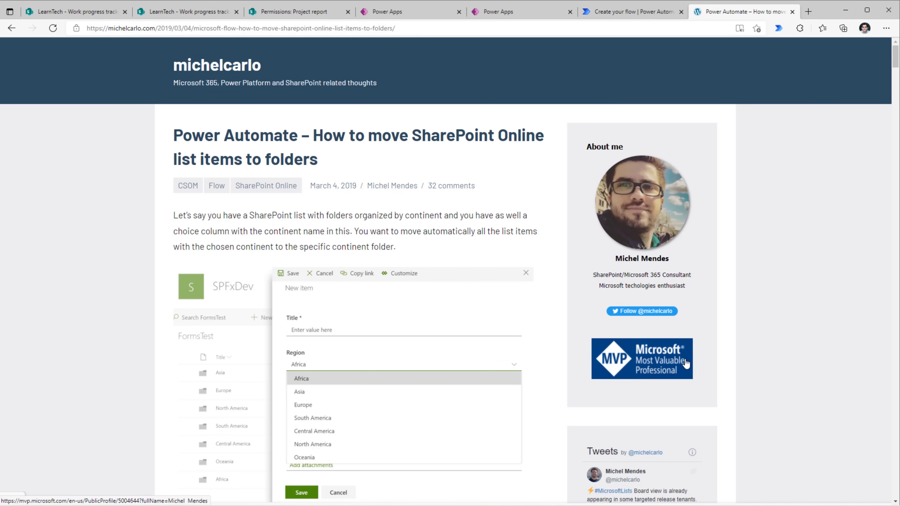
# Read through the michelcarlo article on moving list items to folders, then return to the flow tab.
pyautogui.scroll(-9, 438, 347)
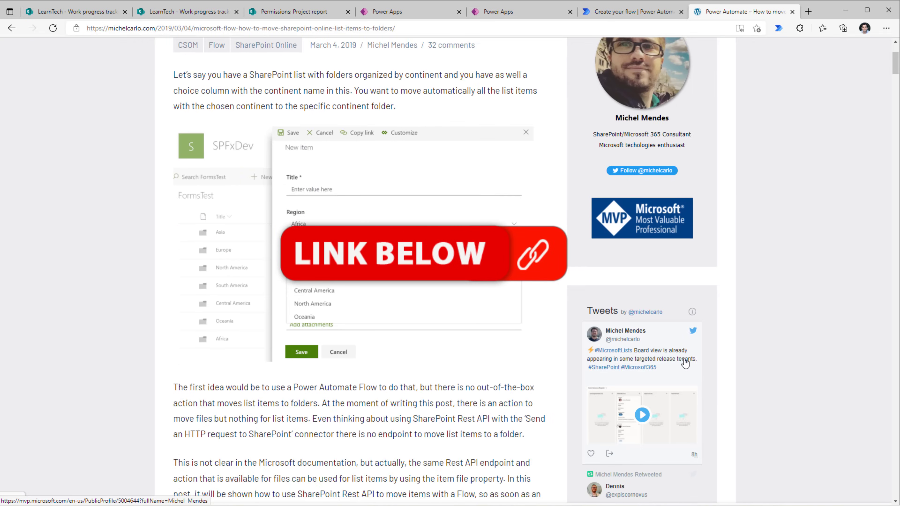
pyautogui.scroll(-20, 438, 347)
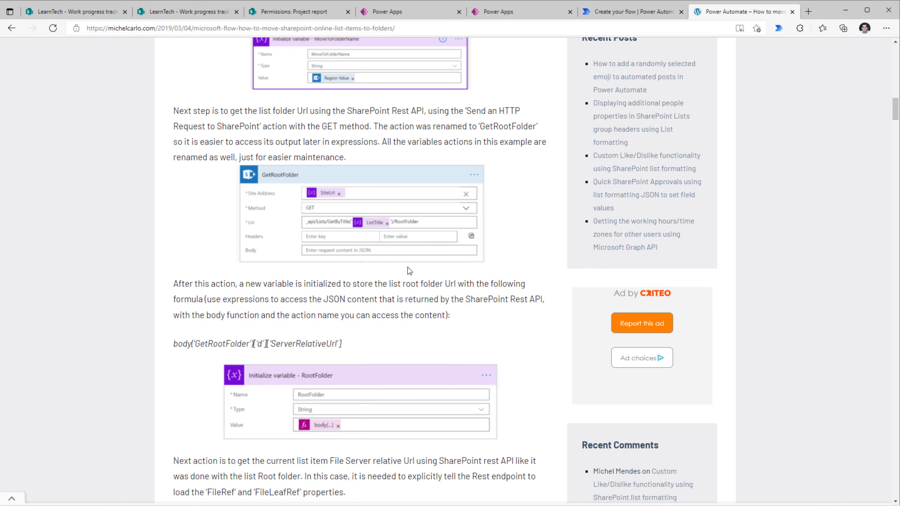
pyautogui.scroll(-5, 408, 267)
pyautogui.scroll(-2, 408, 268)
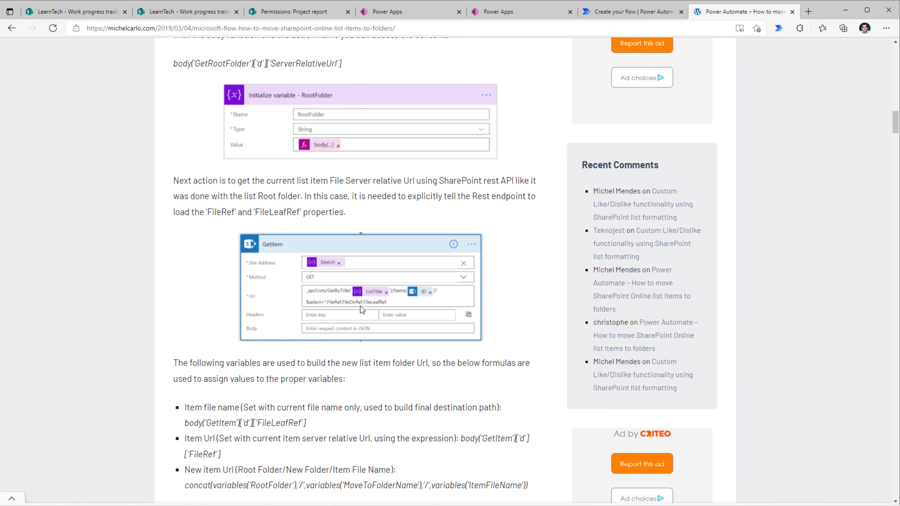
pyautogui.scroll(-2, 361, 307)
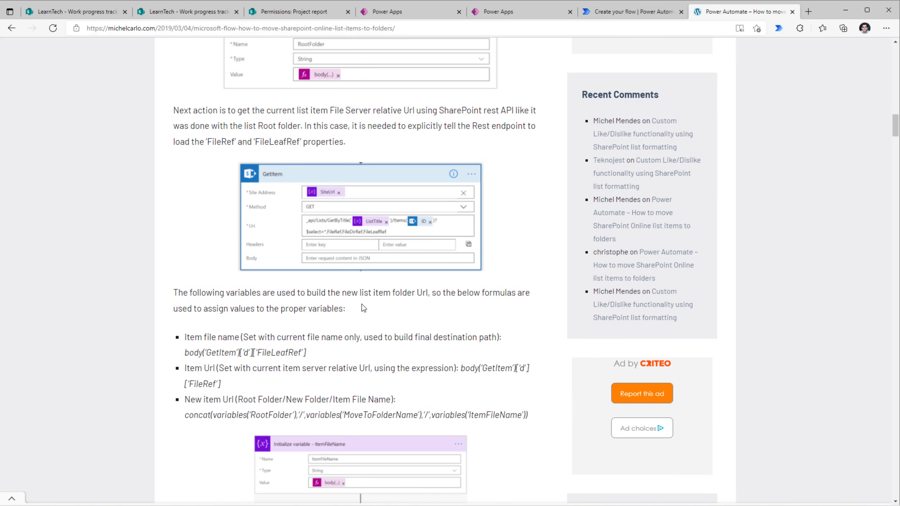
pyautogui.scroll(-2, 362, 307)
pyautogui.scroll(20, 362, 303)
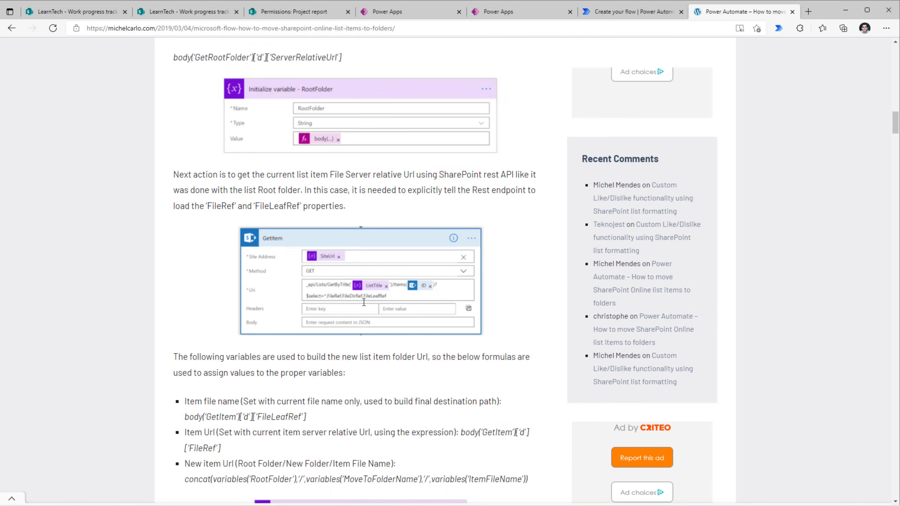
pyautogui.scroll(17, 366, 300)
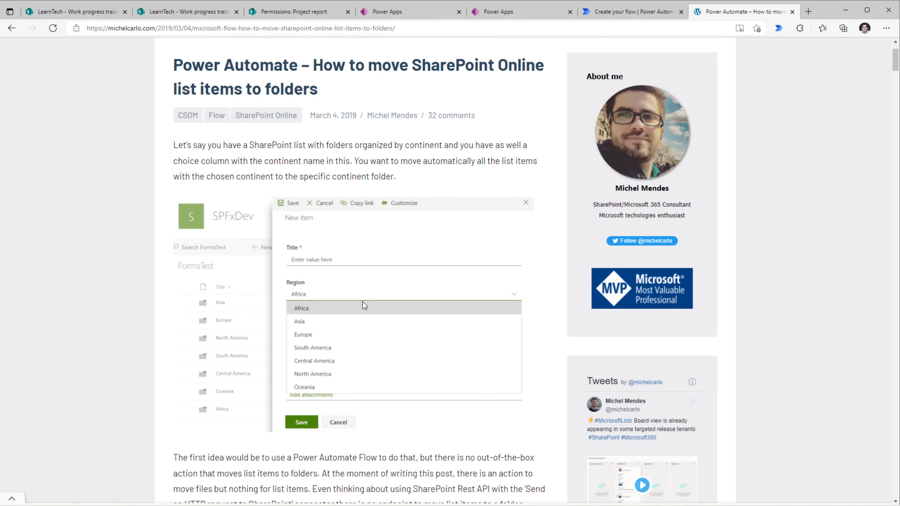
pyautogui.hotkey('ctrl', 'shift', 'Tab')
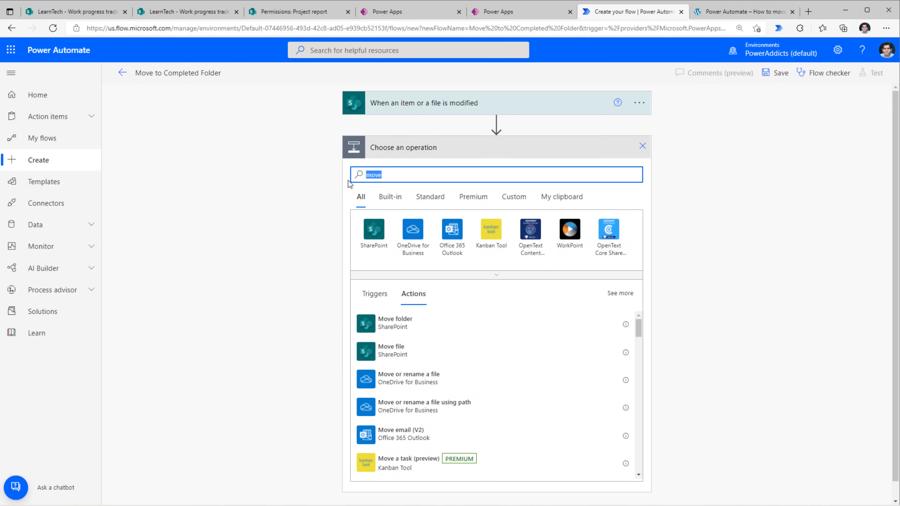
# Add a Send an HTTP request to SharePoint step: LearnTech site, POST, Uri _api/Web/getFileByServerRelativeURL('.
pyautogui.write('http')
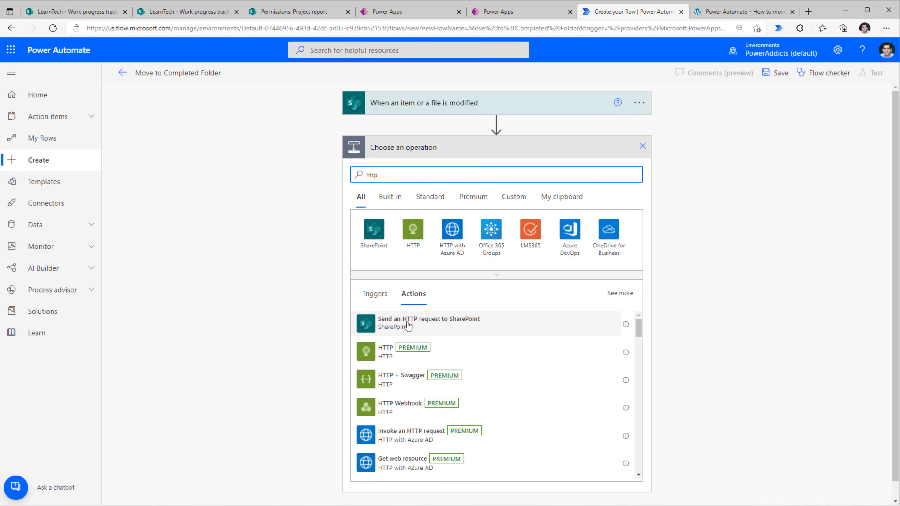
pyautogui.click(442, 328)
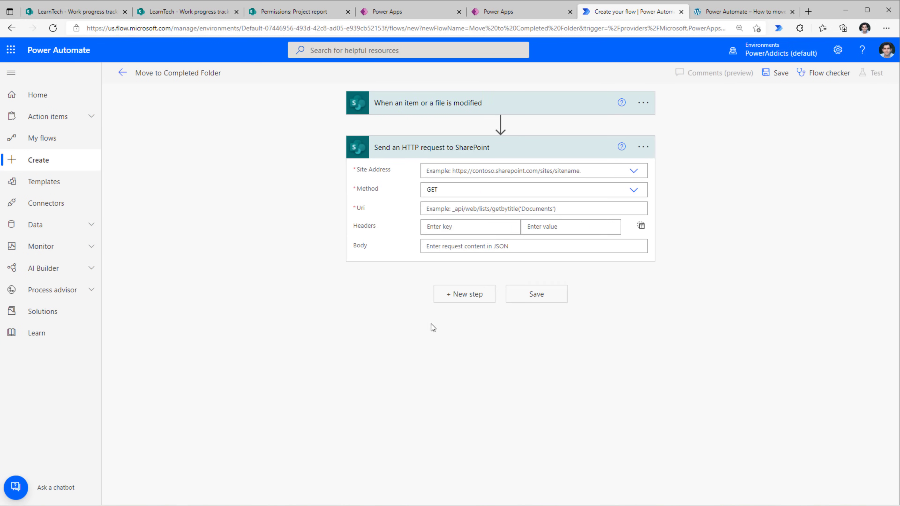
pyautogui.write('https://michelcarlo.com/2019/03/04/microsoft-flow-how-to-move-sharepoint-online-list-items-to-folders')
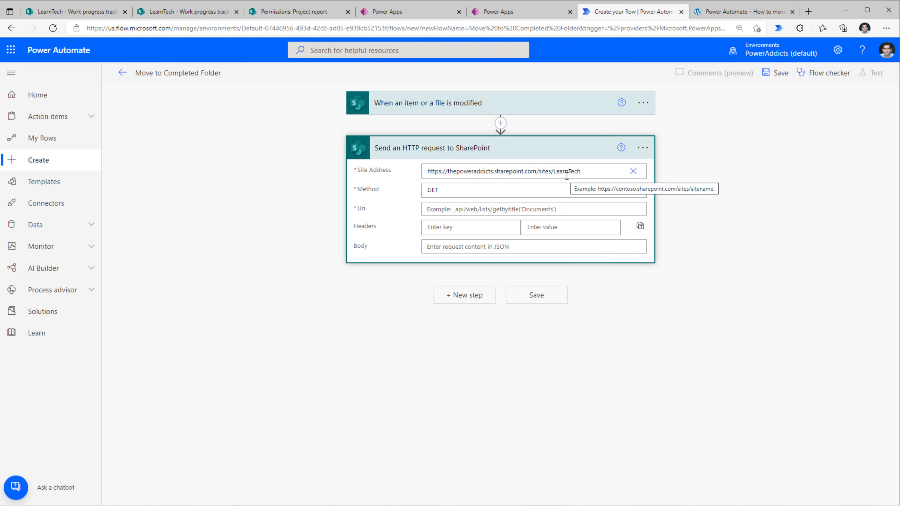
pyautogui.click(634, 192)
pyautogui.click(445, 234)
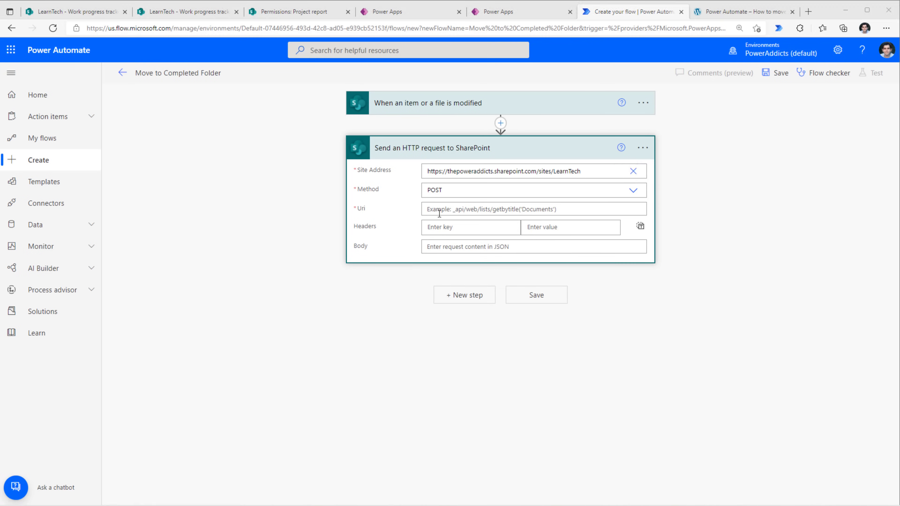
pyautogui.click(440, 209)
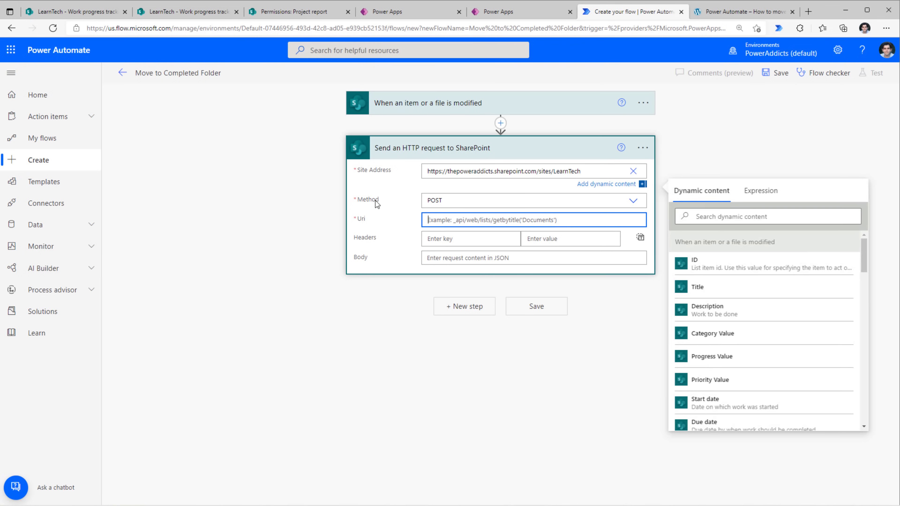
pyautogui.write('_api/Web/getFileByServerRelativeURL')
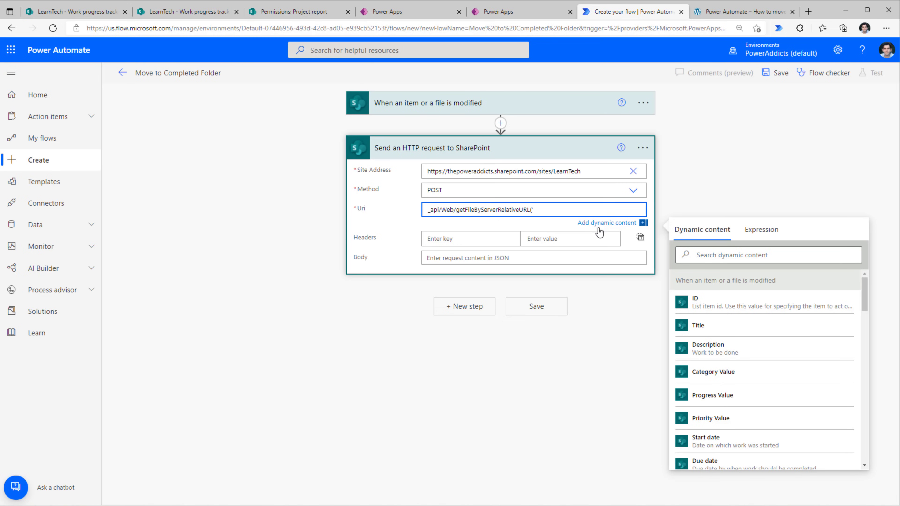
# Select the /sites/LearnTech path in the SharePoint list's web address for copying.
pyautogui.click(180, 18)
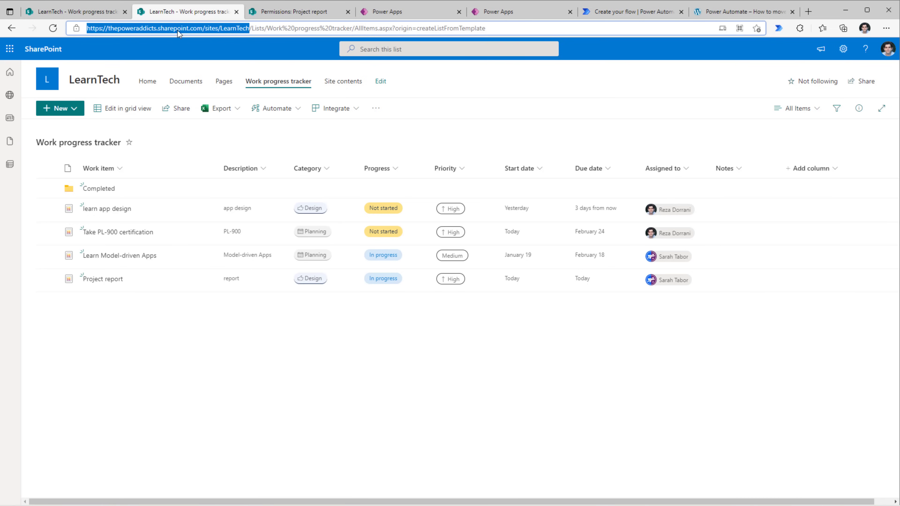
pyautogui.click(190, 29)
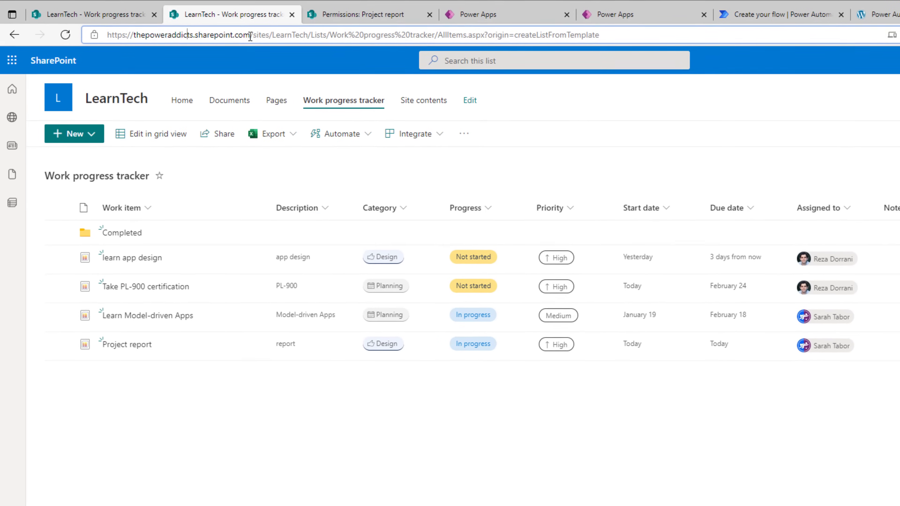
pyautogui.doubleClick(260, 36)
pyautogui.moveTo(259, 36); pyautogui.dragTo(310, 35)
pyautogui.hotkey('ctrl', 'c')
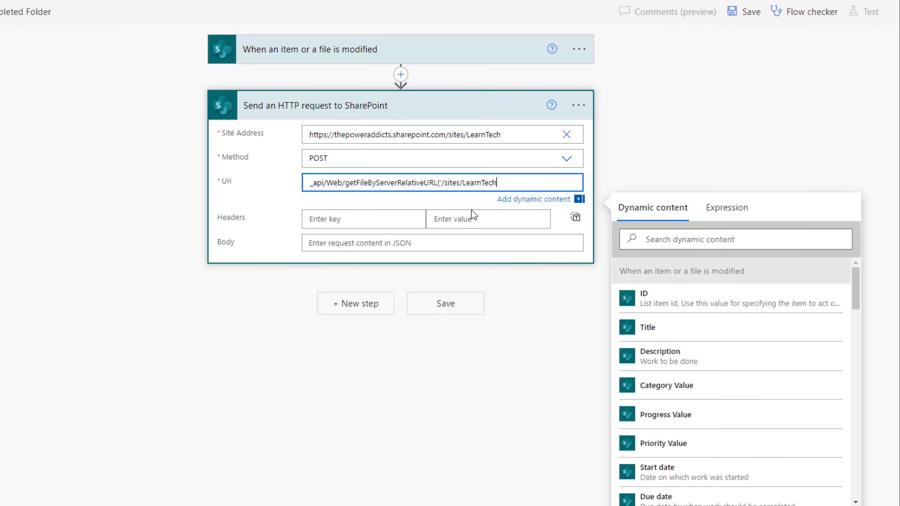
# Extend the Uri with /, the Full Path value, ')/moveTo(newurl=' and /sites/LearnTech/.
pyautogui.write('/')
pyautogui.click(649, 239)
pyautogui.write('full')
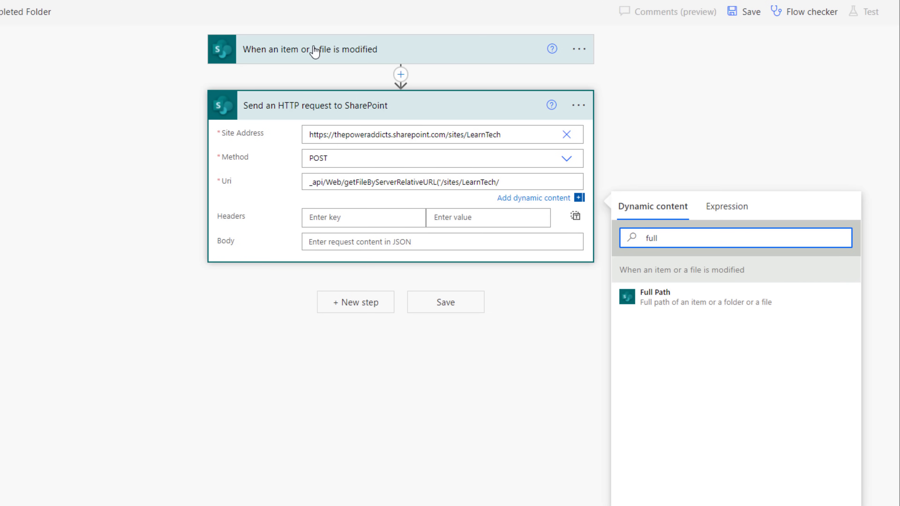
pyautogui.click(669, 303)
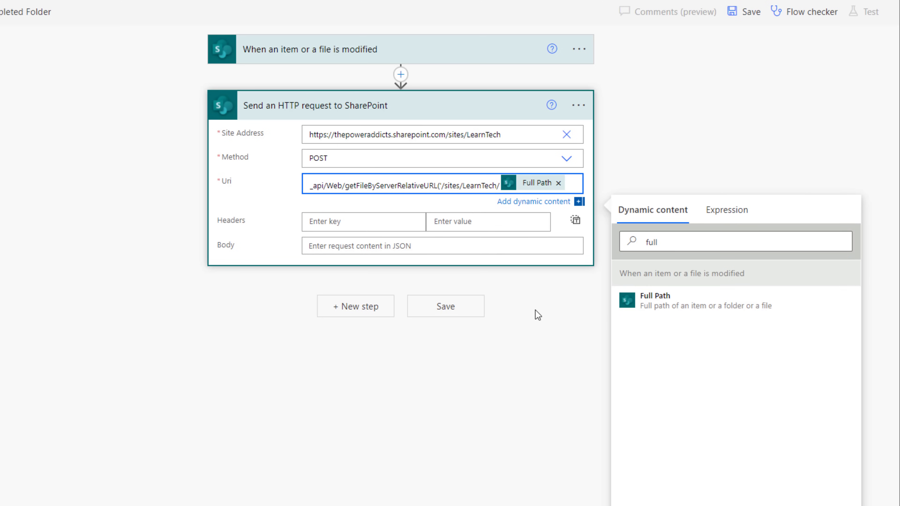
pyautogui.write("')/moveTo")
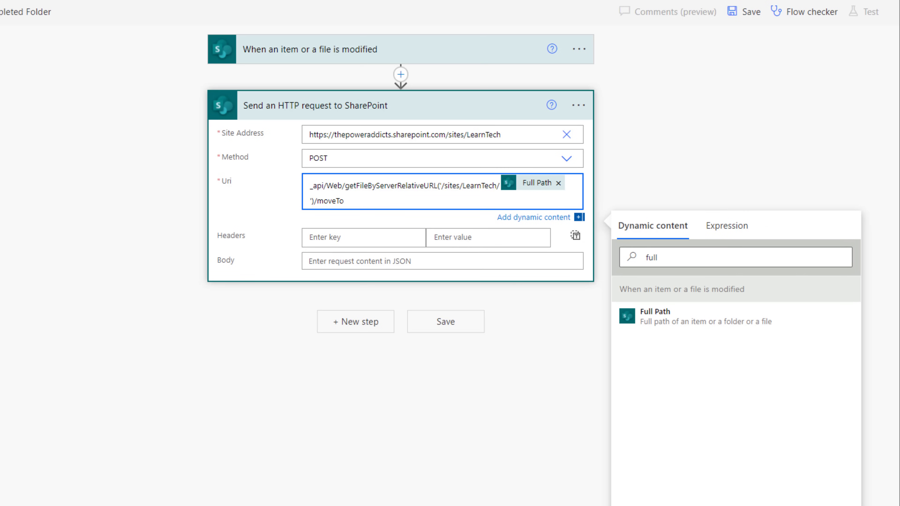
pyautogui.write('(newurl=')
pyautogui.write("'")
pyautogui.hotkey('ctrl', 'v')
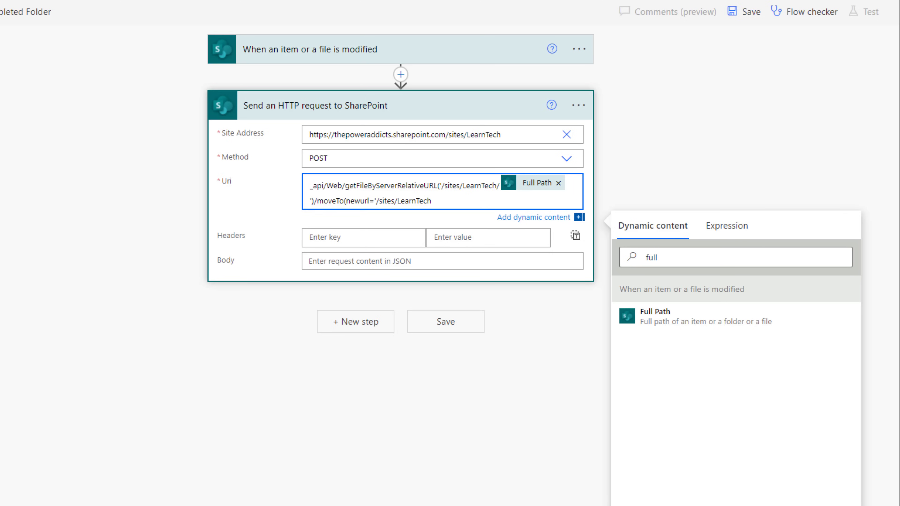
pyautogui.write('/')
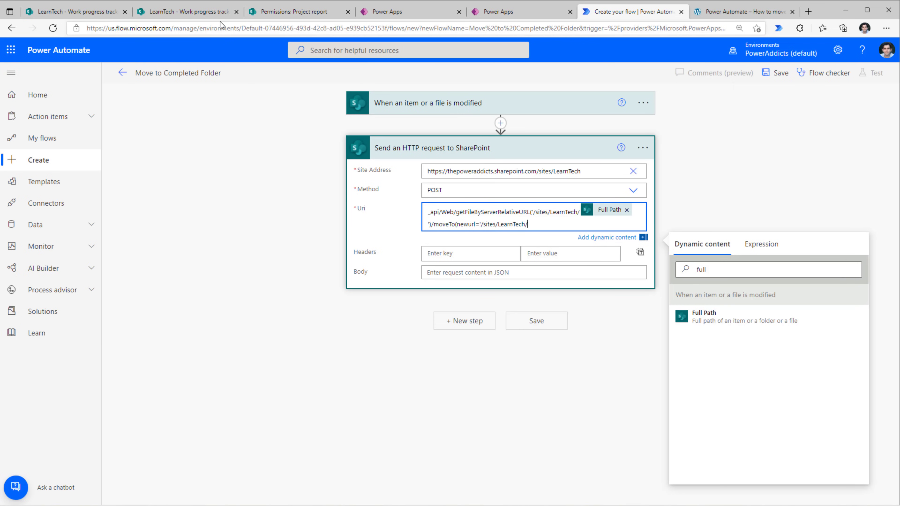
pyautogui.click(76, 13)
pyautogui.click(878, 130)
pyautogui.click(878, 130)
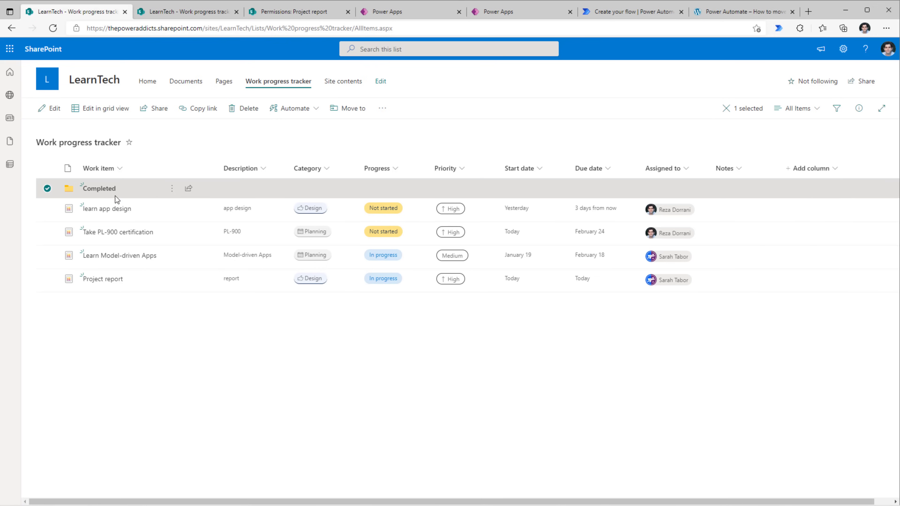
pyautogui.click(101, 192)
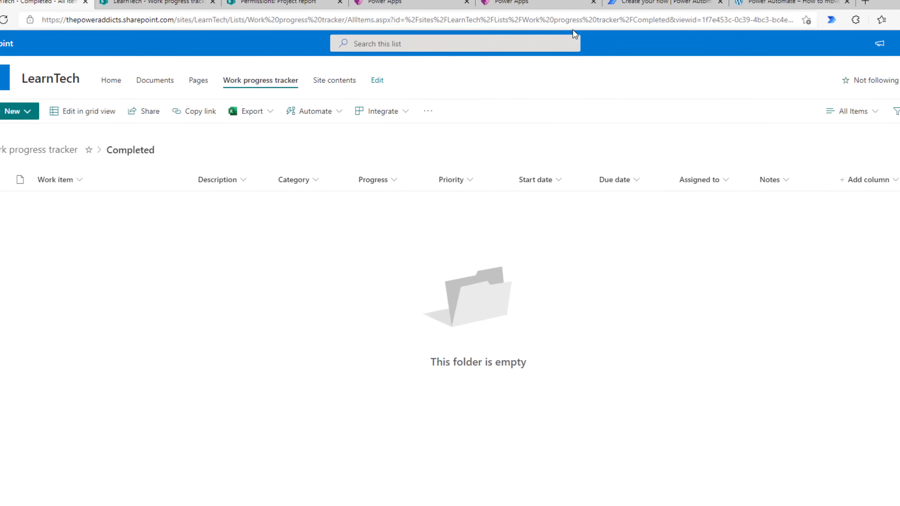
pyautogui.moveTo(573, 21); pyautogui.dragTo(586, 21)
pyautogui.click(603, 22)
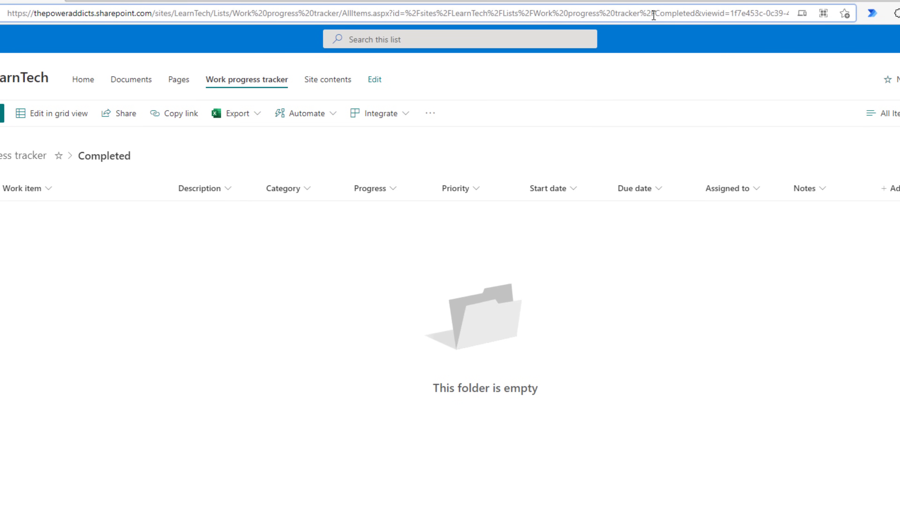
pyautogui.moveTo(654, 16); pyautogui.dragTo(695, 17)
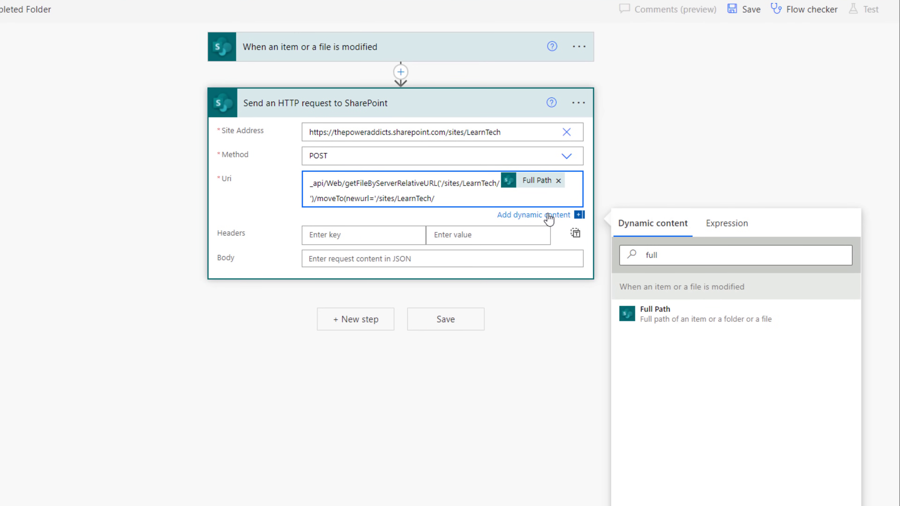
# Start a replace() expression using the trigger's Full Path value.
pyautogui.click(709, 224)
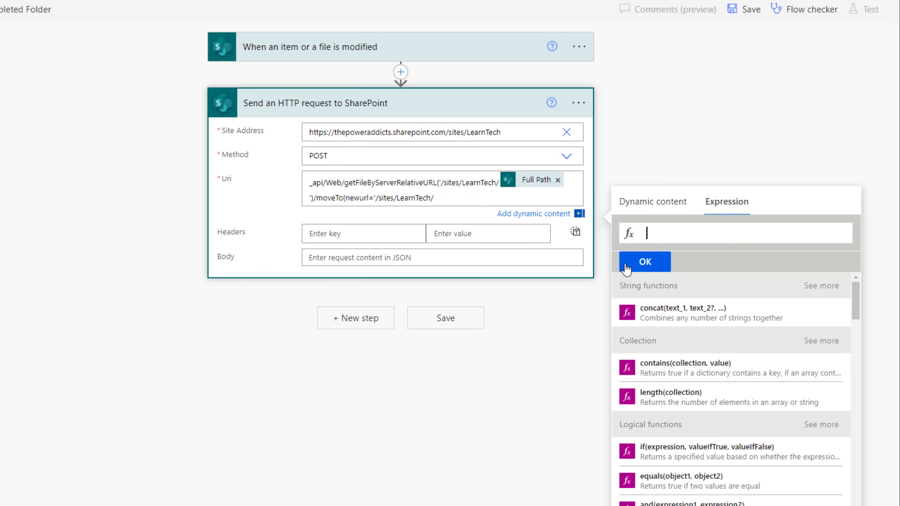
pyautogui.write('replace(')
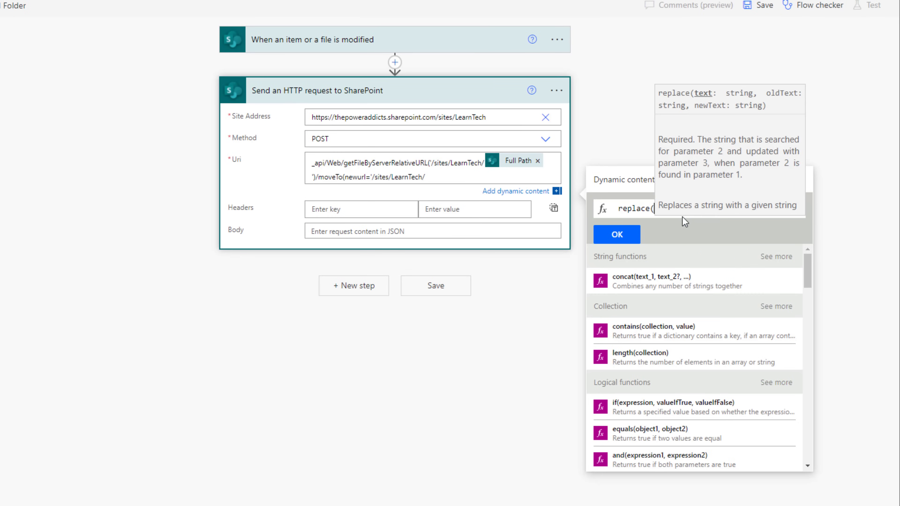
pyautogui.click(638, 189)
pyautogui.scroll(-10, 656, 312)
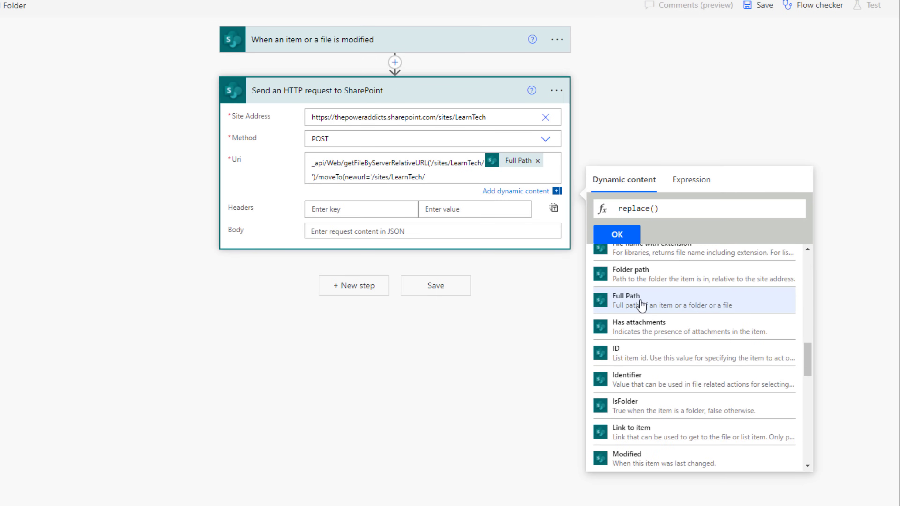
pyautogui.click(642, 304)
pyautogui.moveTo(657, 208); pyautogui.dragTo(799, 212)
pyautogui.click(799, 213)
pyautogui.write(',')
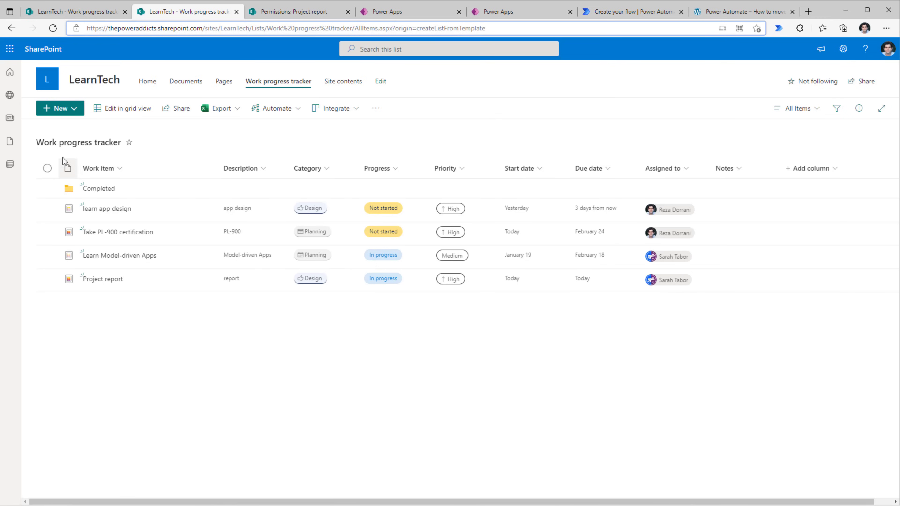
# Make the expression replace 'Work progress tracker/' with 'Work progress tracker/Completed/'.
pyautogui.moveTo(38, 145); pyautogui.dragTo(194, 149)
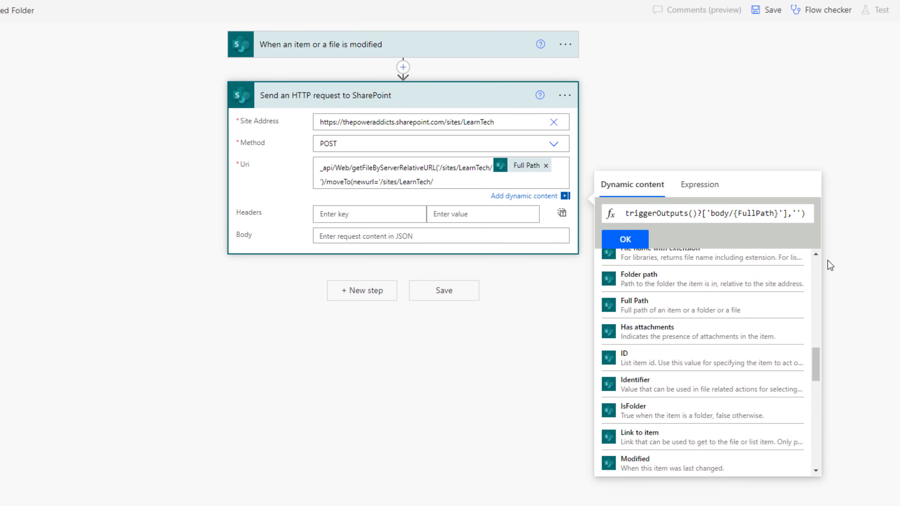
pyautogui.write('Work progress tracker')
pyautogui.write('/')
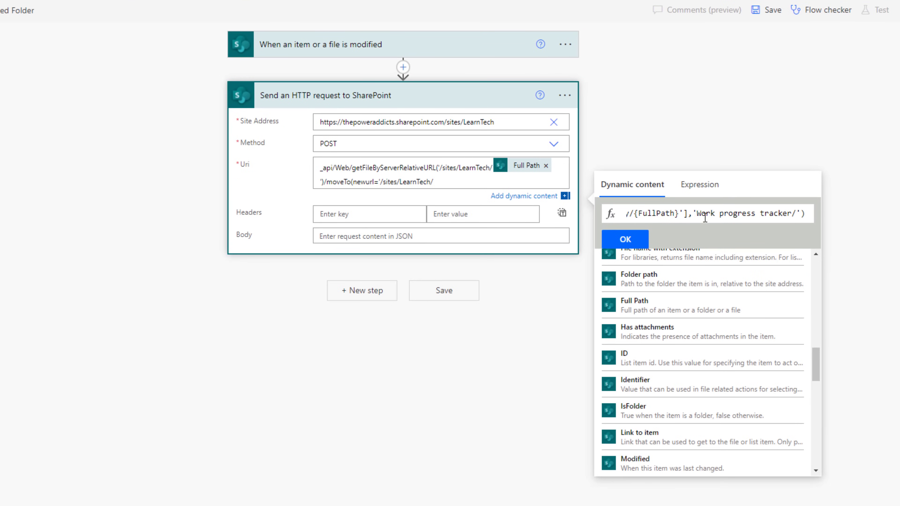
pyautogui.press('Right')
pyautogui.write(',')
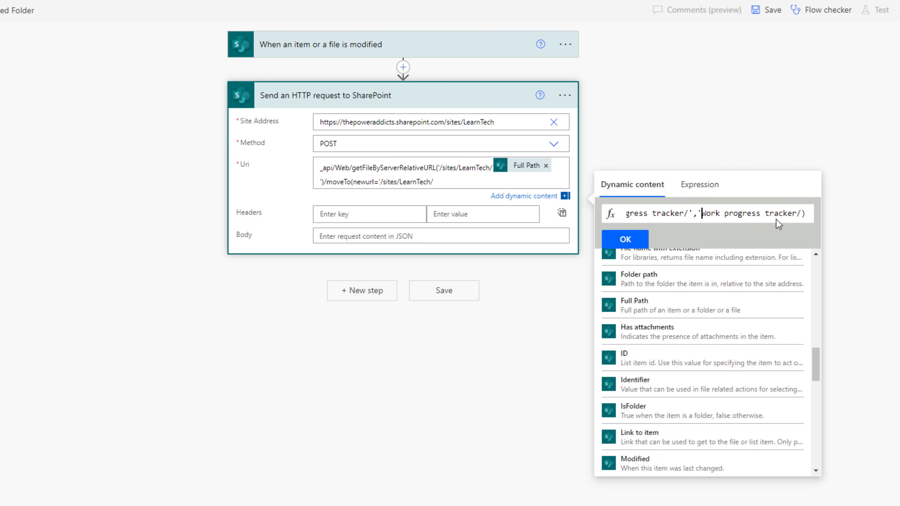
pyautogui.click(802, 214)
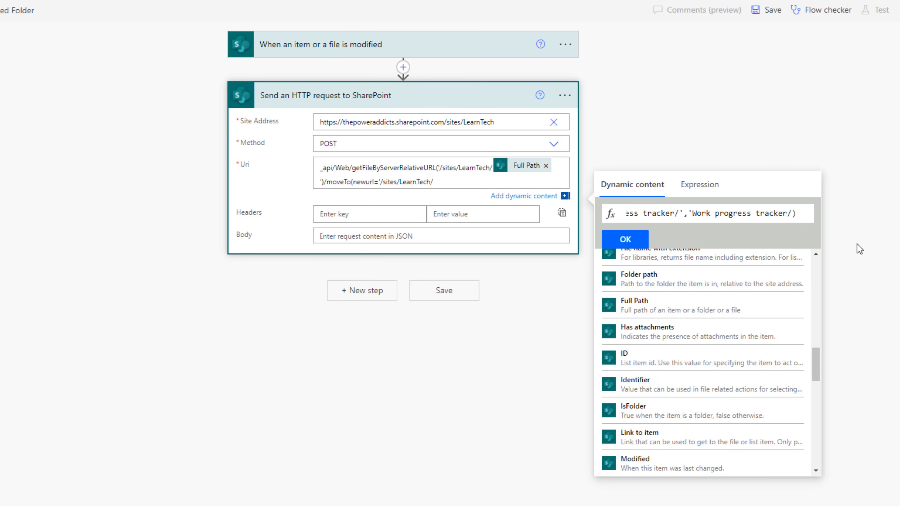
pyautogui.write('Completed')
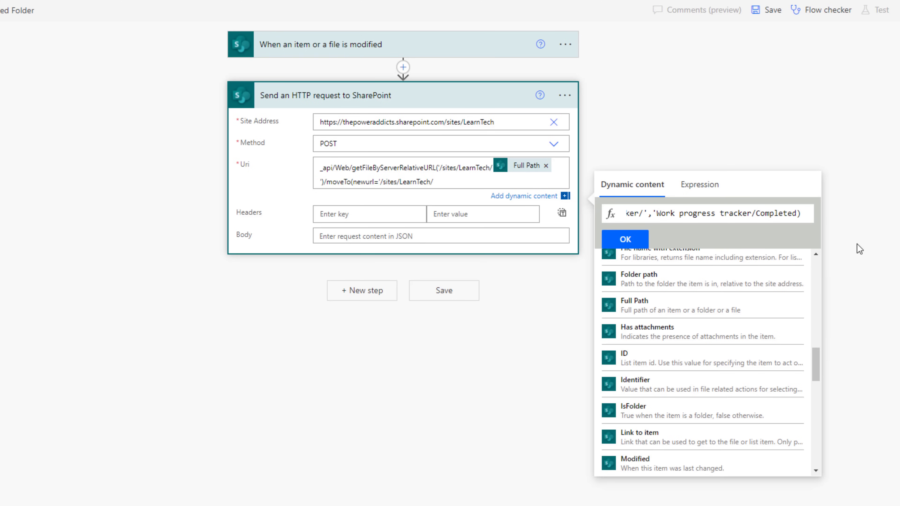
pyautogui.write("/'")
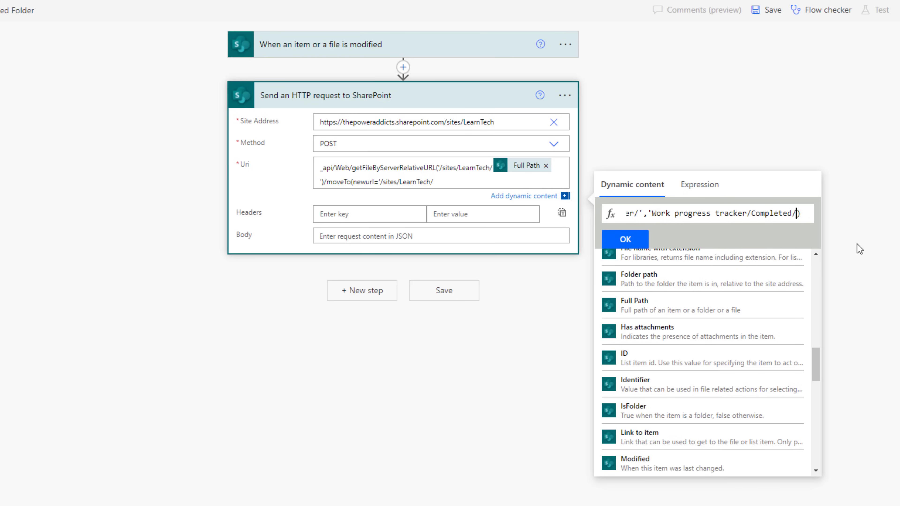
# Insert the replace expression into Uri and close it with ',flags=1)'.
pyautogui.click(719, 219)
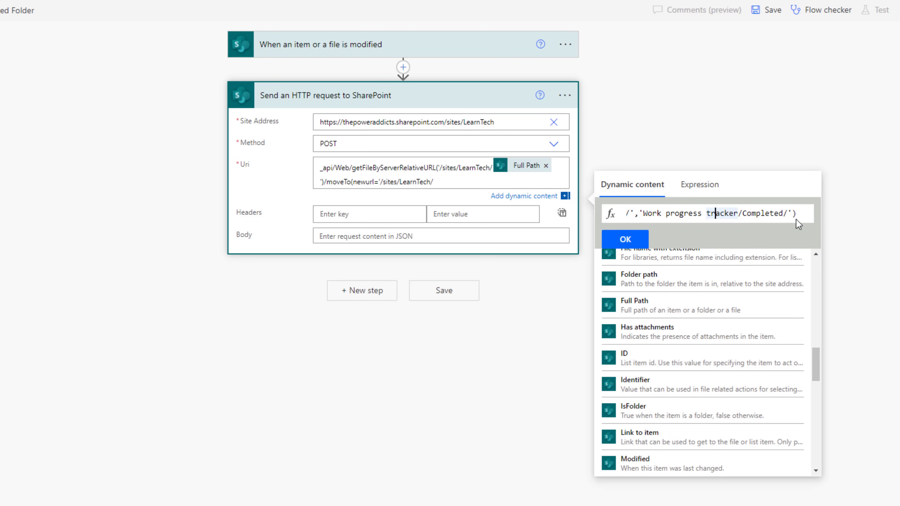
pyautogui.click(626, 239)
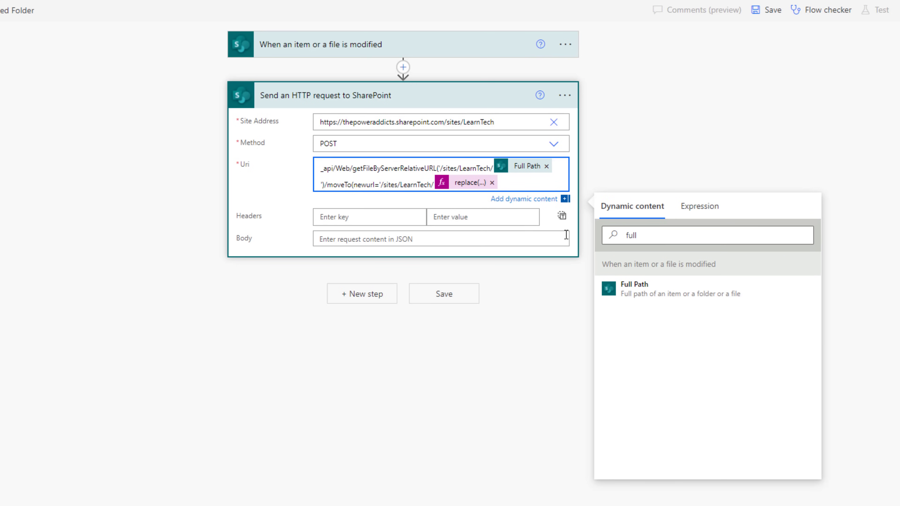
pyautogui.write("',flags=1)")
pyautogui.click(422, 252)
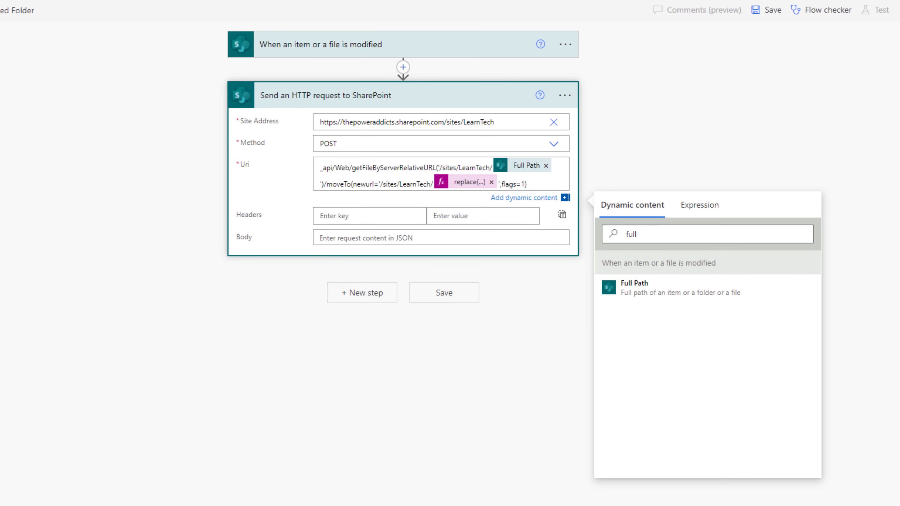
# Add a second Send an HTTP request to SharePoint action using the LearnTech site and POST.
pyautogui.click(344, 304)
pyautogui.write('send an')
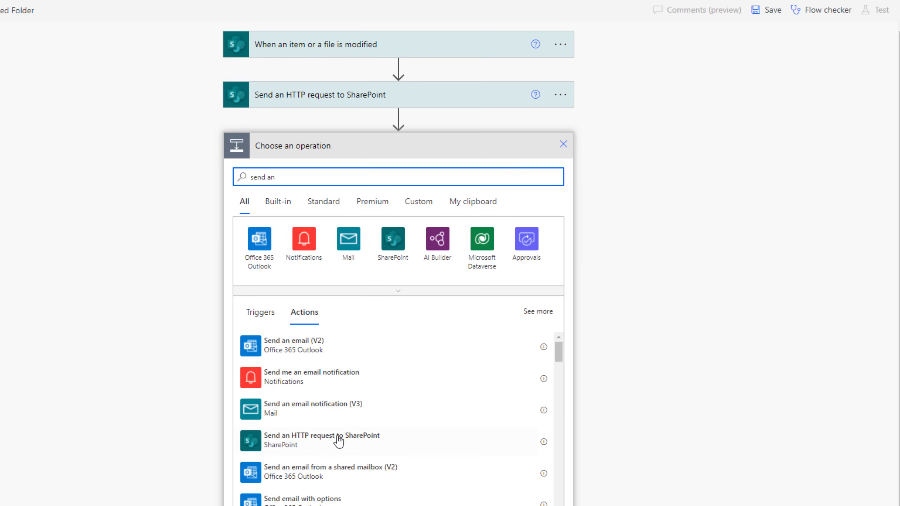
pyautogui.click(337, 441)
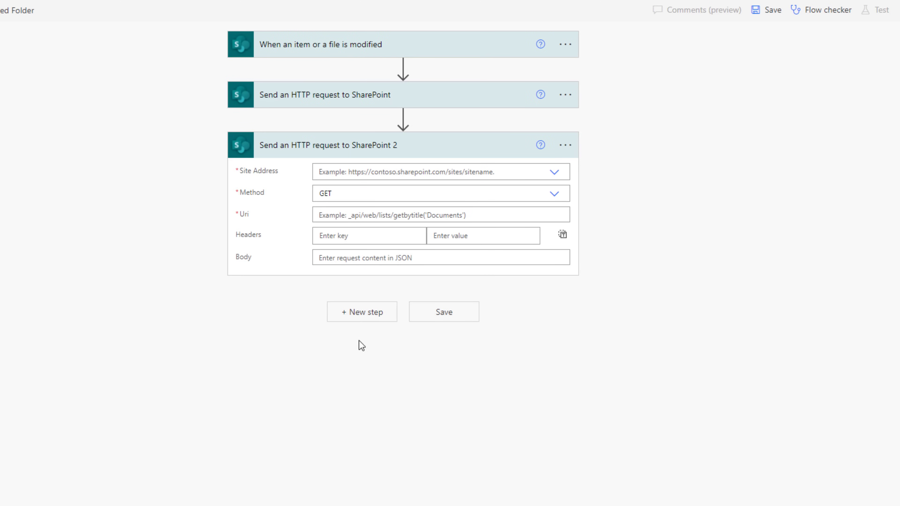
pyautogui.click(354, 173)
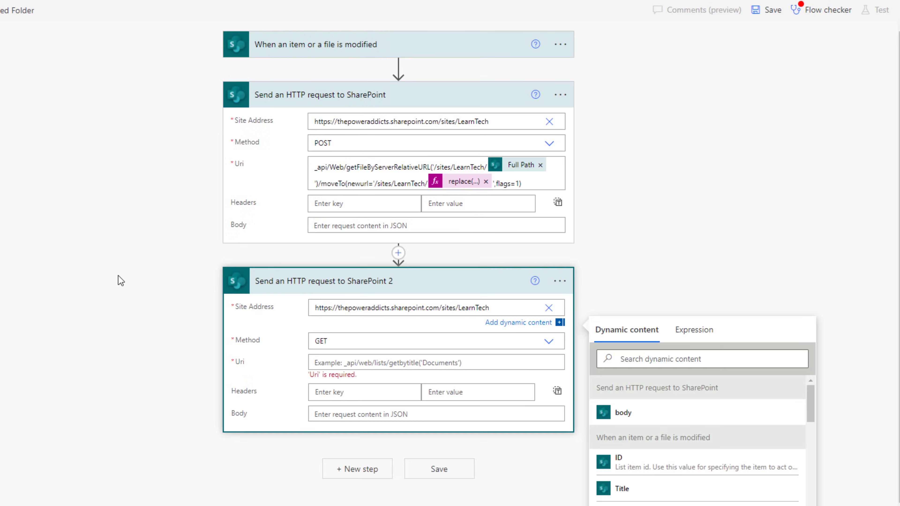
pyautogui.click(118, 276)
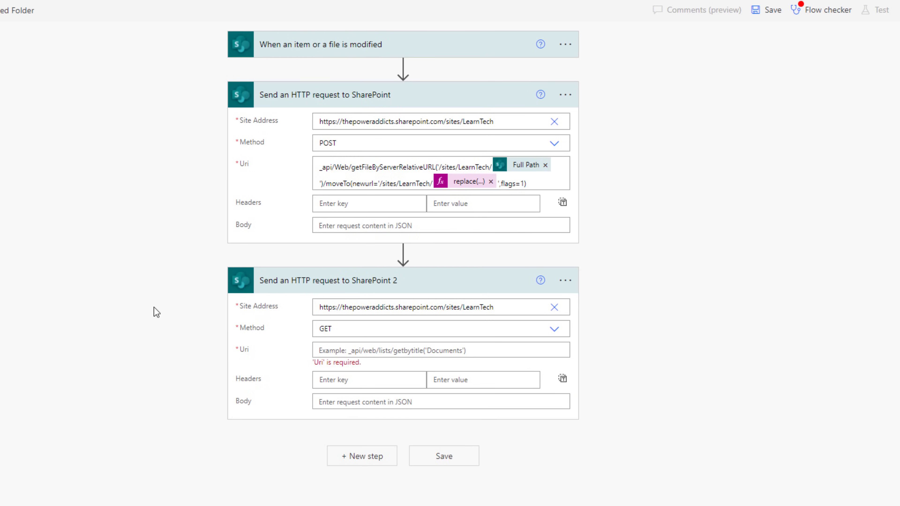
pyautogui.click(376, 331)
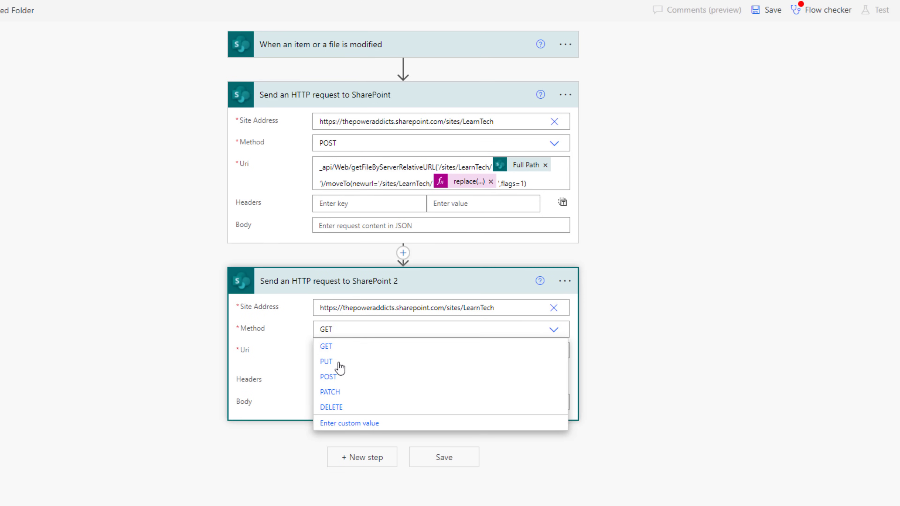
pyautogui.click(338, 377)
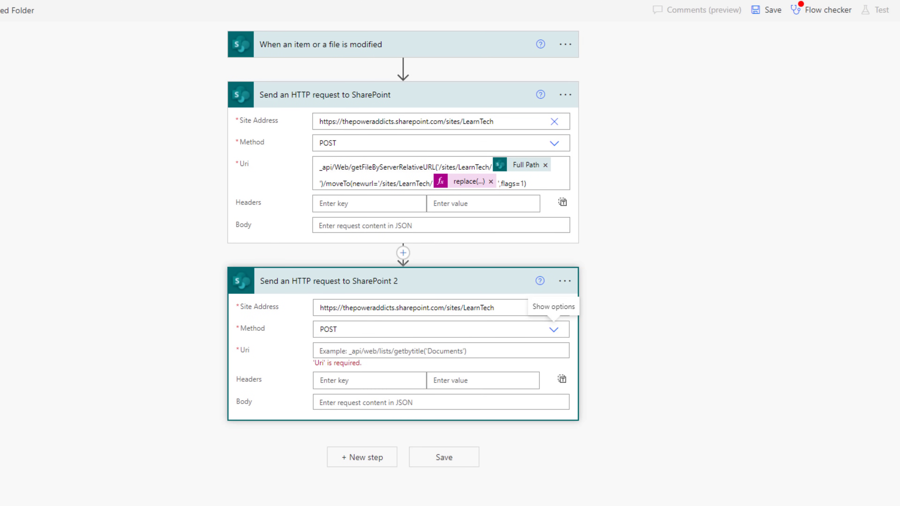
# Set its Uri to GetByTitle('Work Progress tracker')/items(ID)/resetroleinheritance and save the flow.
pyautogui.click(414, 351)
pyautogui.write("/_api/Web/Lists/GetByTitle('Work Progress tracker')/items('")
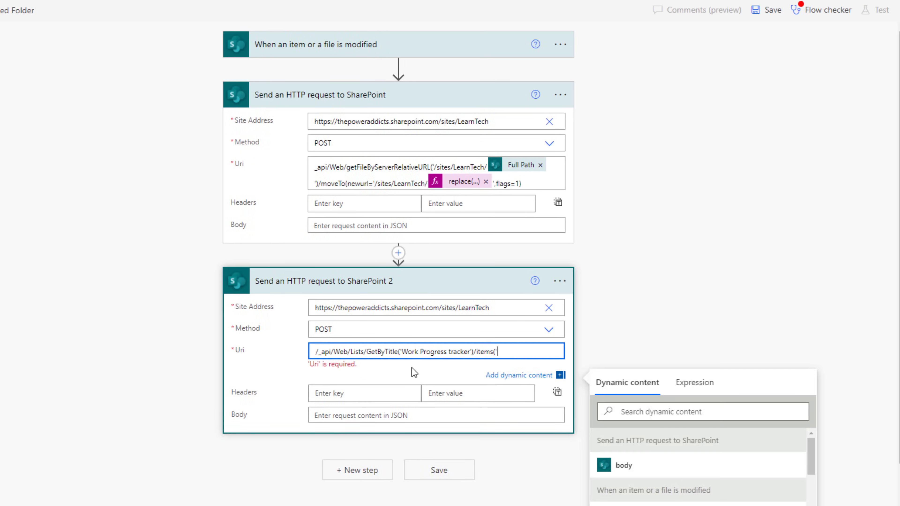
pyautogui.scroll(-2, 414, 372)
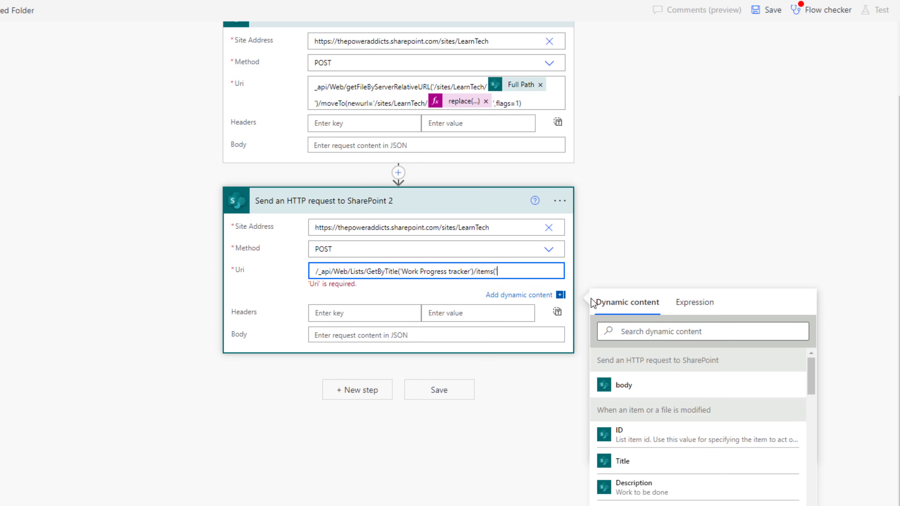
pyautogui.click(661, 444)
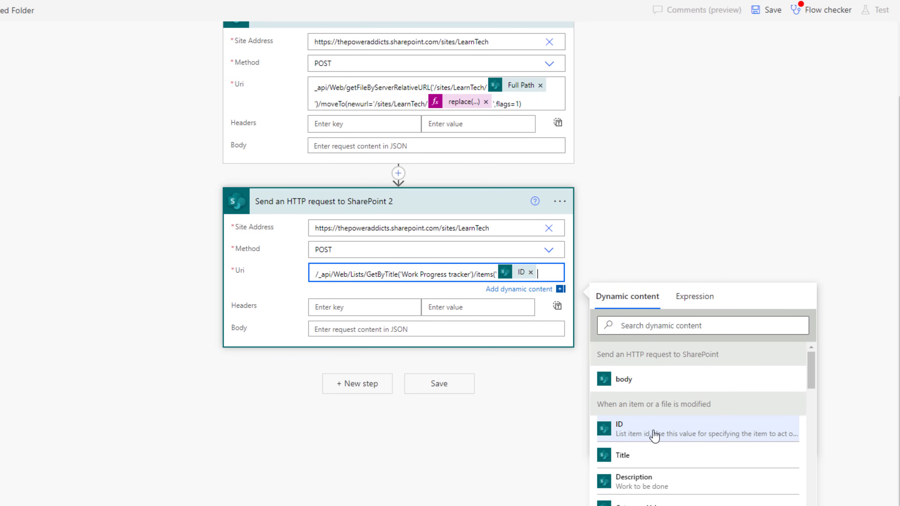
pyautogui.write("')/")
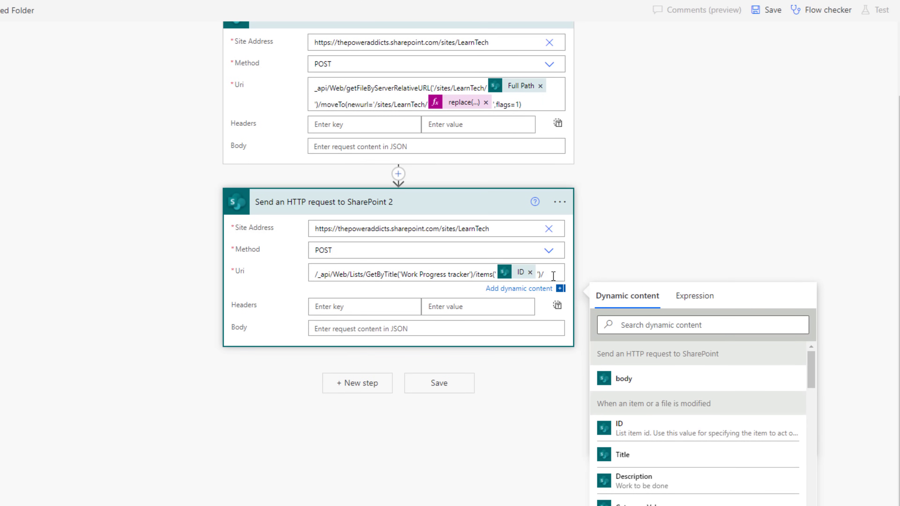
pyautogui.click(554, 277)
pyautogui.write('resetroleinheritance')
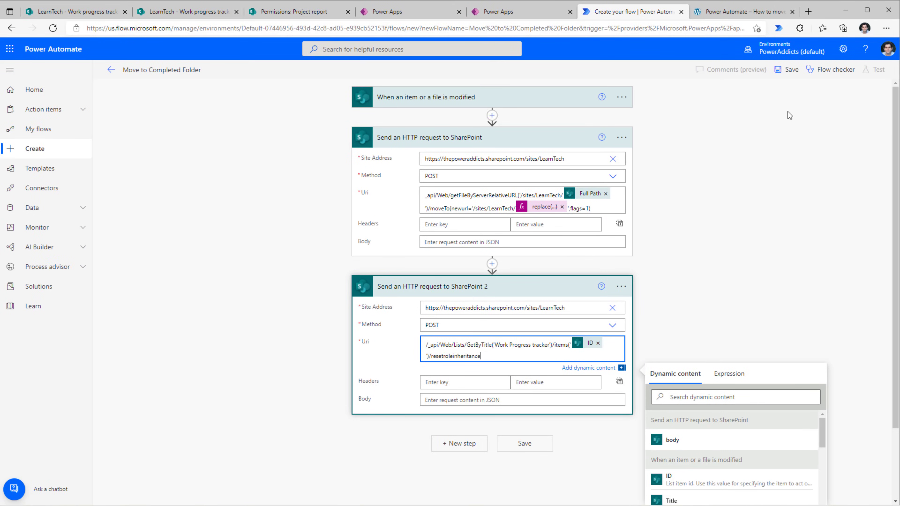
pyautogui.click(788, 69)
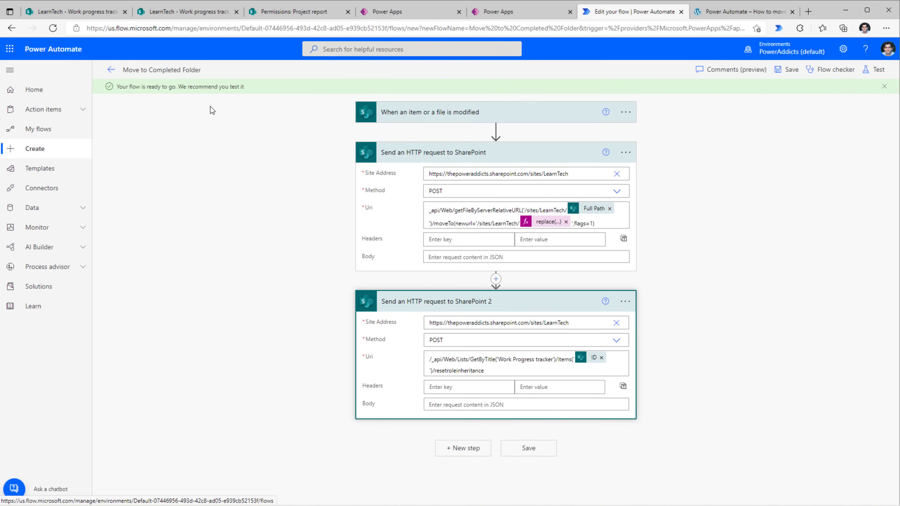
# Expand the item-modified trigger and view its Trigger Conditions in Settings.
pyautogui.click(392, 112)
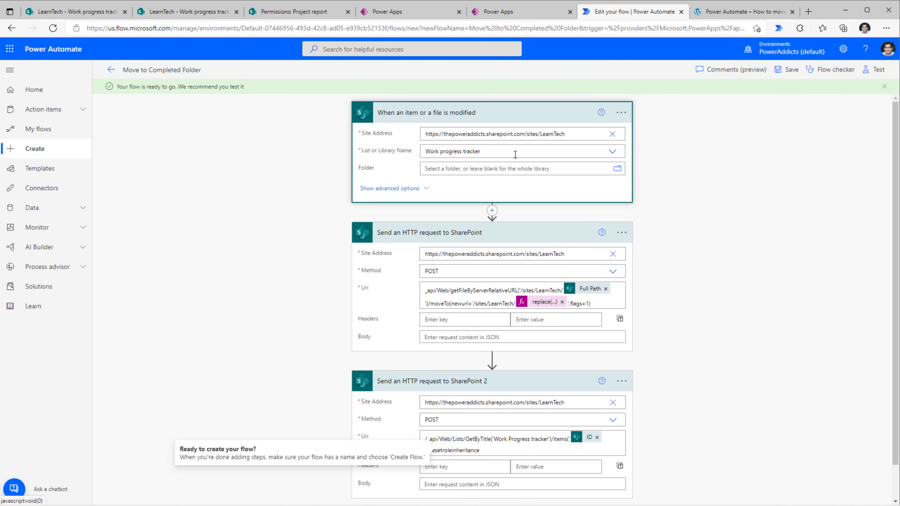
pyautogui.click(623, 116)
pyautogui.click(660, 195)
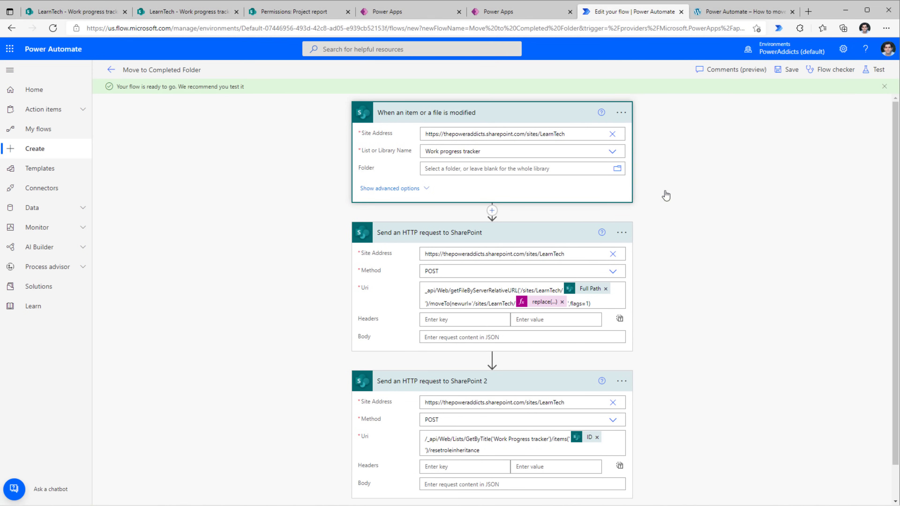
pyautogui.scroll(-3, 476, 250)
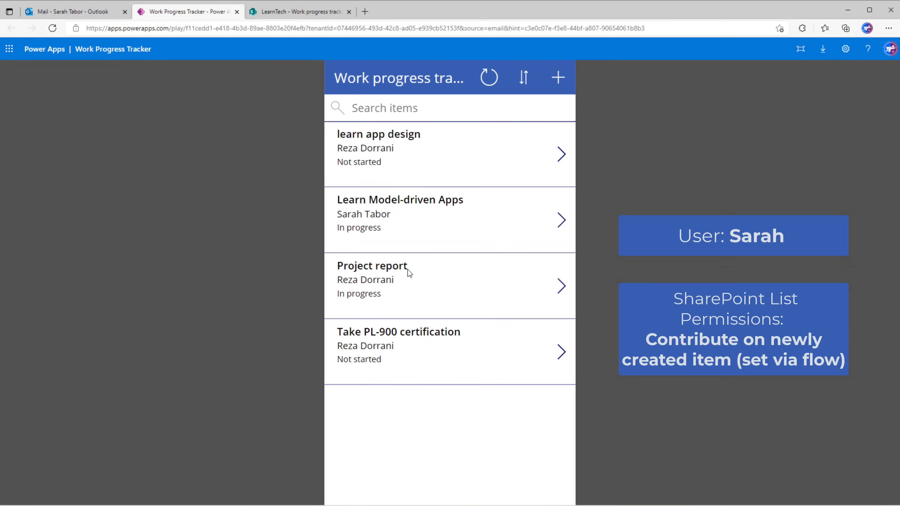
# Edit the Project report item, change Progress to Completed and save it.
pyautogui.click(562, 287)
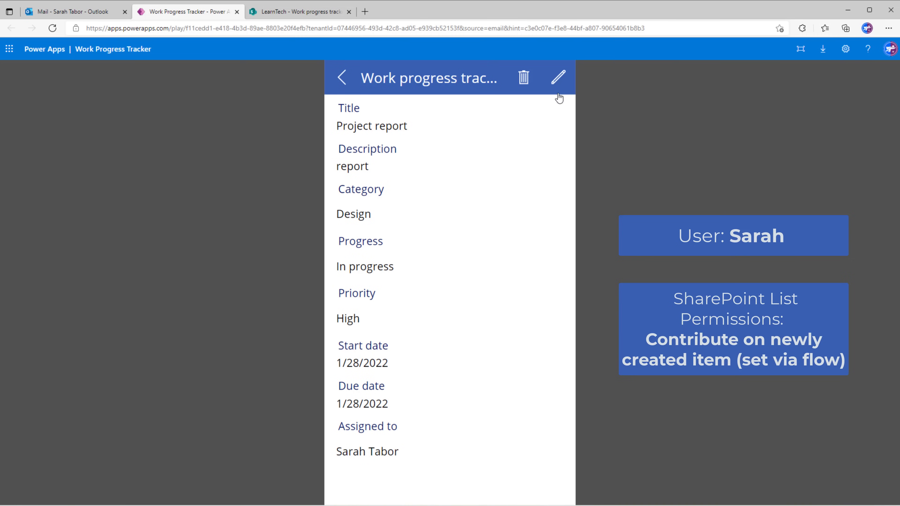
pyautogui.click(559, 81)
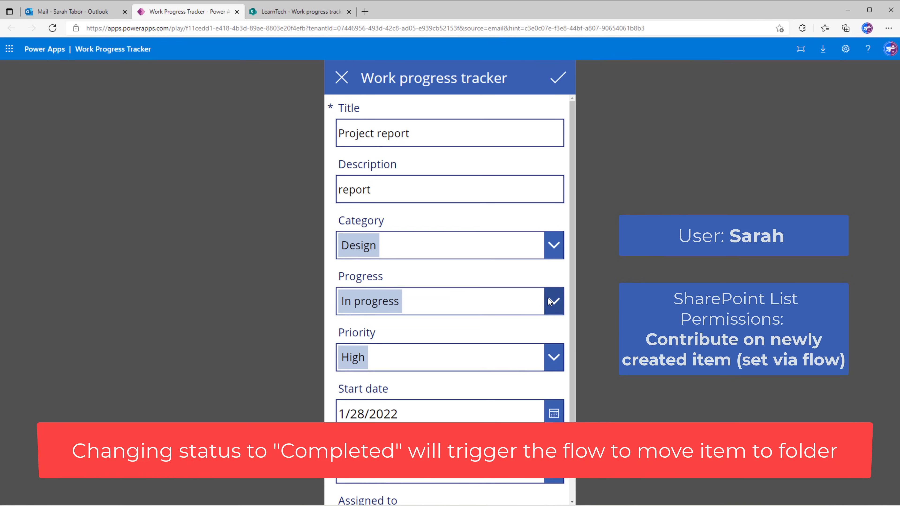
pyautogui.click(549, 303)
pyautogui.click(416, 409)
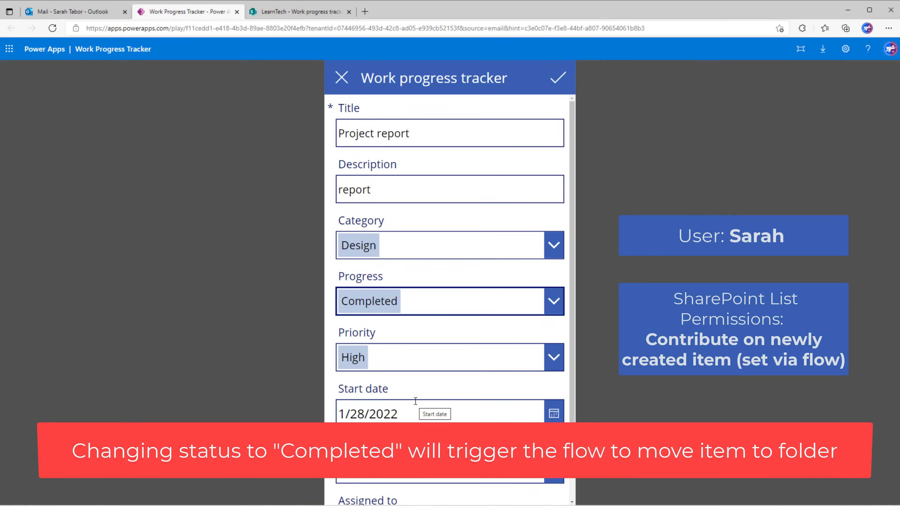
pyautogui.click(564, 83)
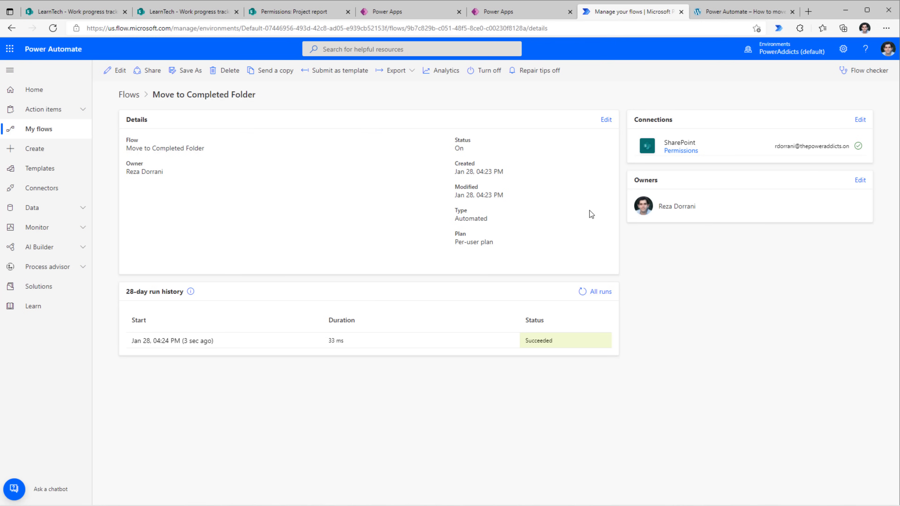
# Review the latest flow run's succeeded steps, then return to the SharePoint tracker list.
pyautogui.click(166, 341)
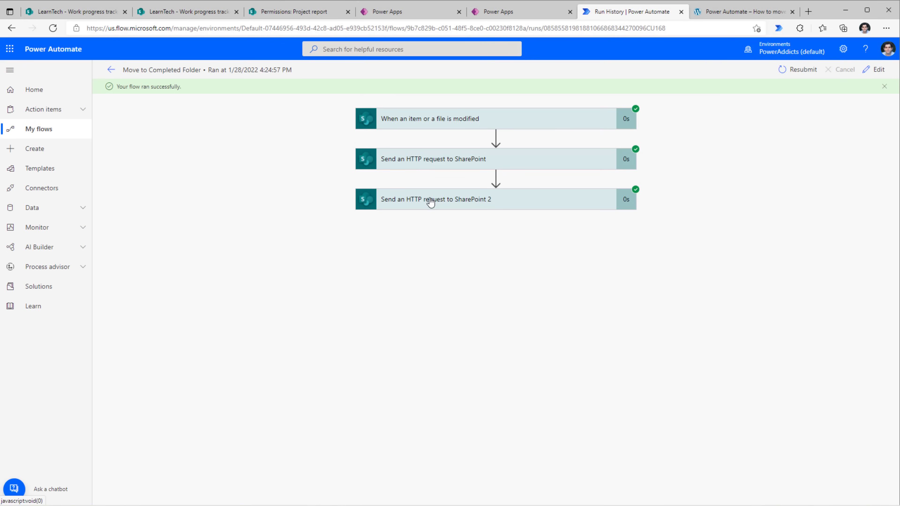
pyautogui.hotkey('ctrl', '1')
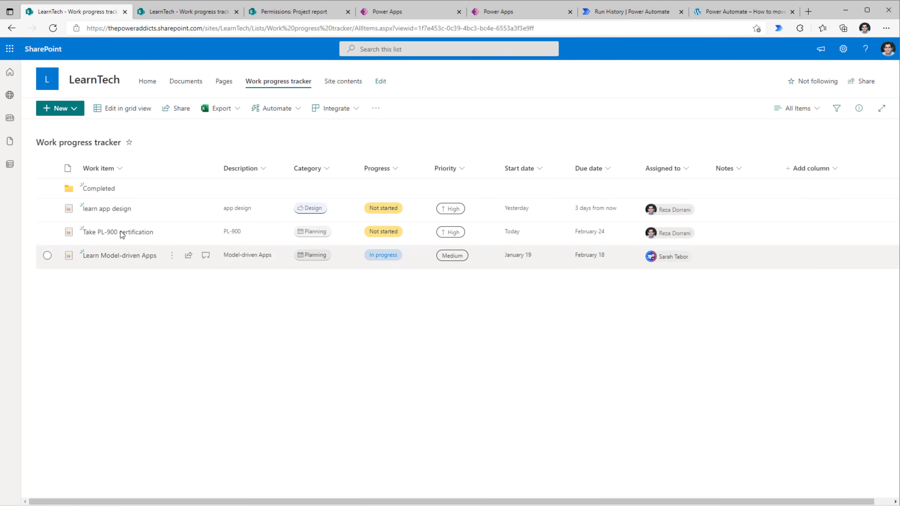
# Find Project report inside the Completed folder and check its version history.
pyautogui.click(98, 189)
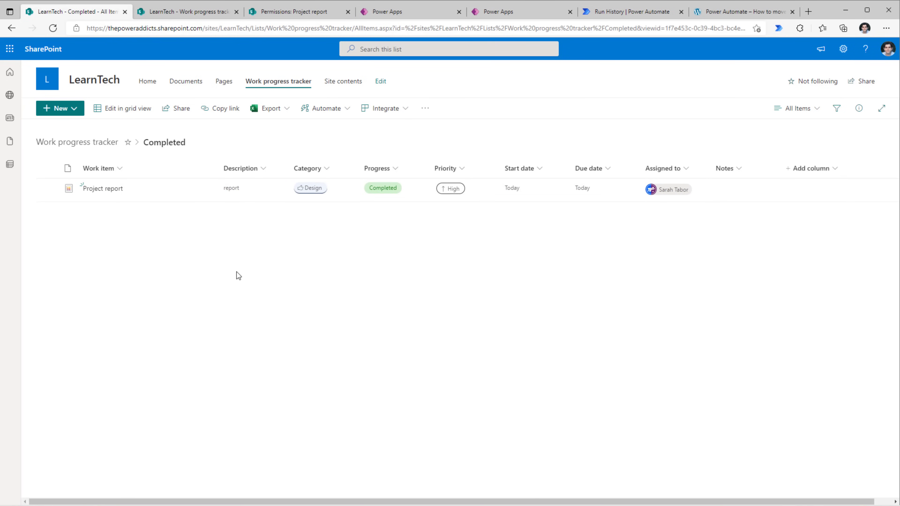
pyautogui.click(173, 189)
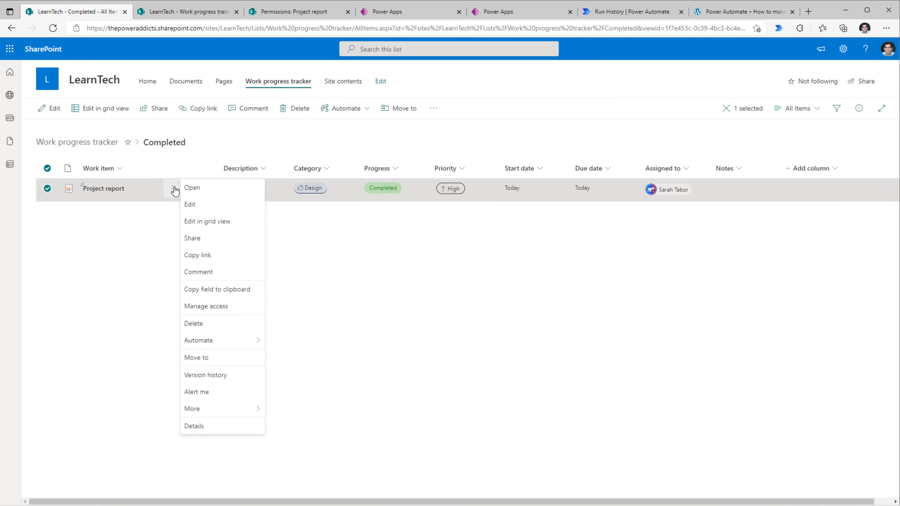
pyautogui.click(213, 375)
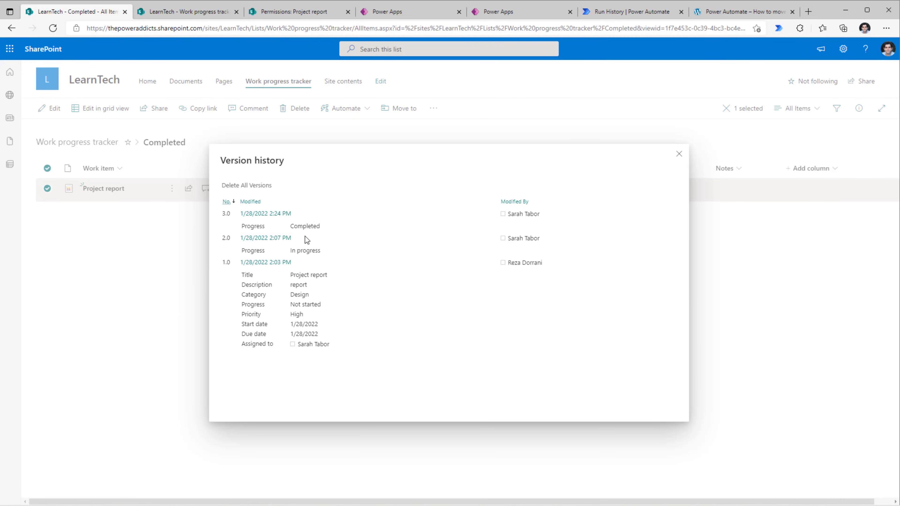
pyautogui.click(680, 153)
# Open Project report's advanced permissions page, then bring up the other user's tracker app.
pyautogui.click(866, 110)
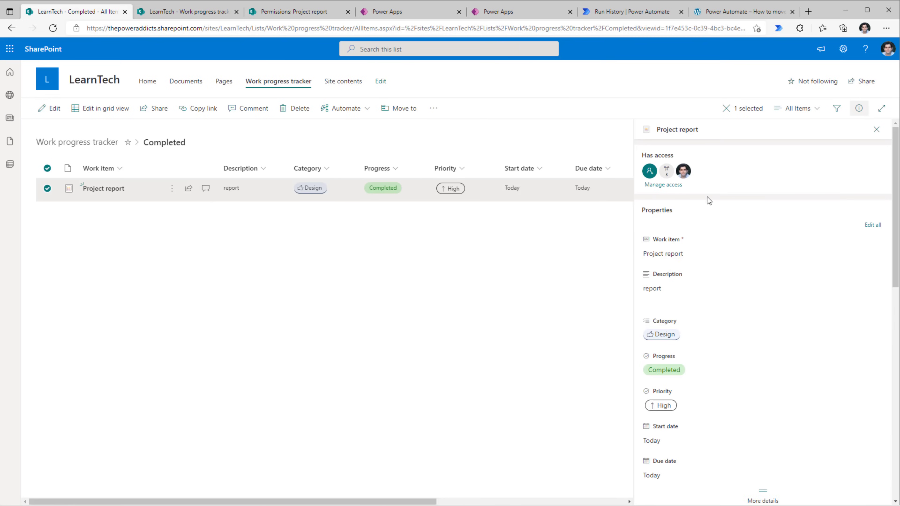
pyautogui.click(663, 185)
pyautogui.click(875, 353)
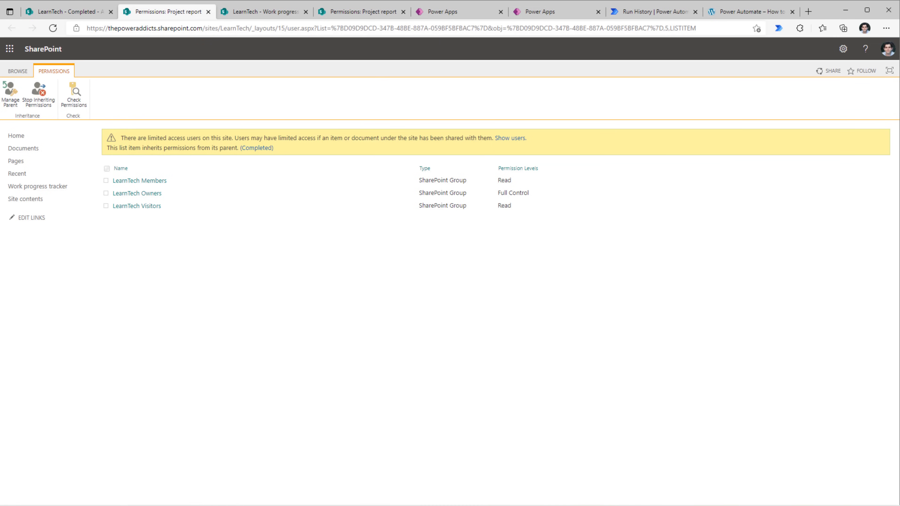
pyautogui.click(454, 496)
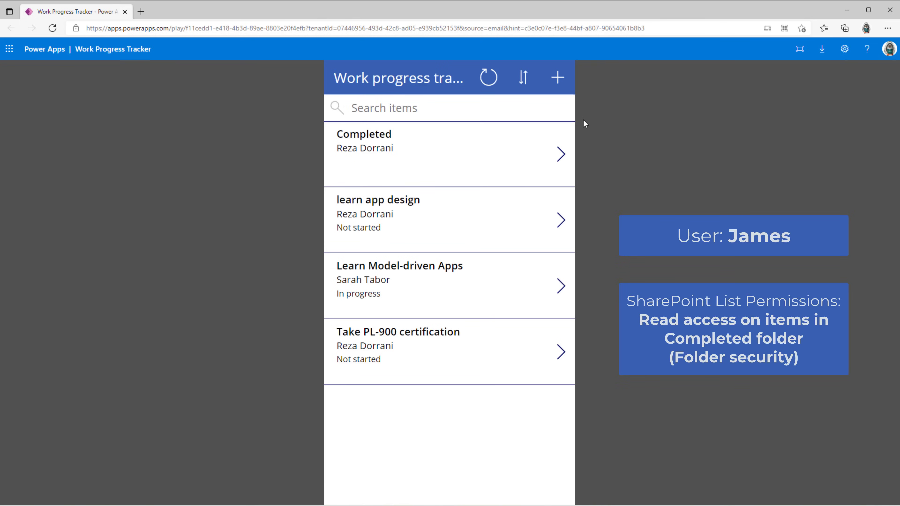
# Refresh the other user's list, open Project report and try deleting it.
pyautogui.click(488, 84)
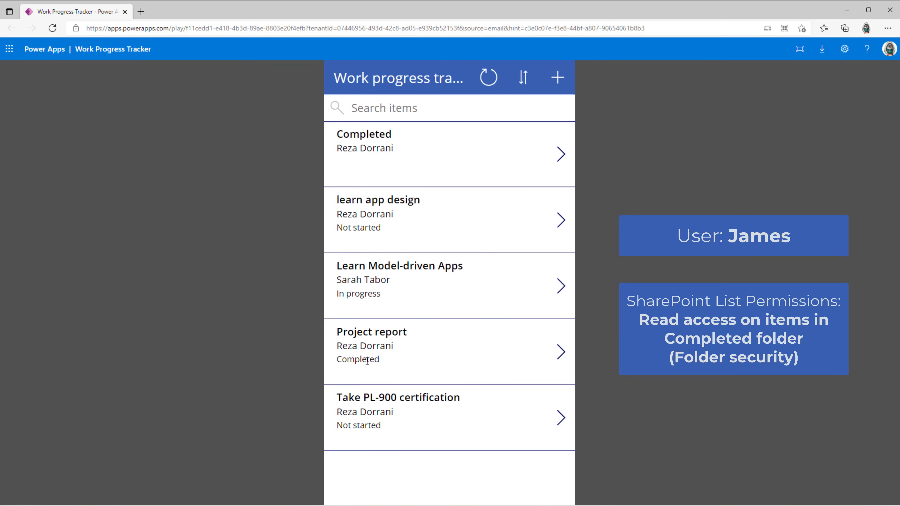
pyautogui.click(564, 357)
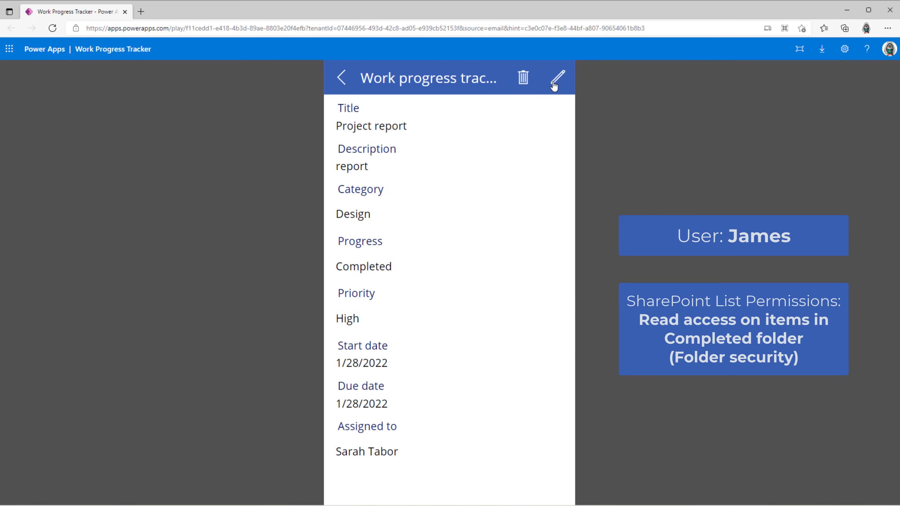
pyautogui.click(524, 79)
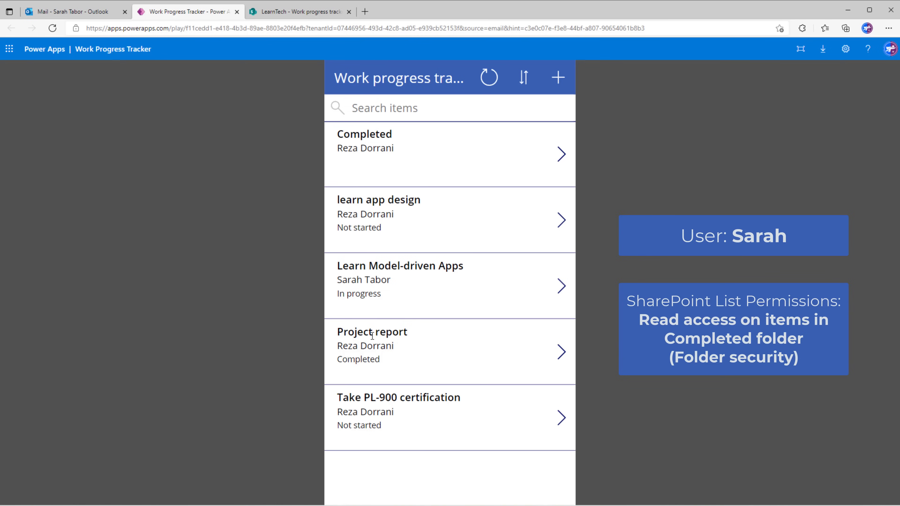
# Try changing Project report's Progress to Not started, then return to SharePoint.
pyautogui.click(564, 353)
pyautogui.click(558, 78)
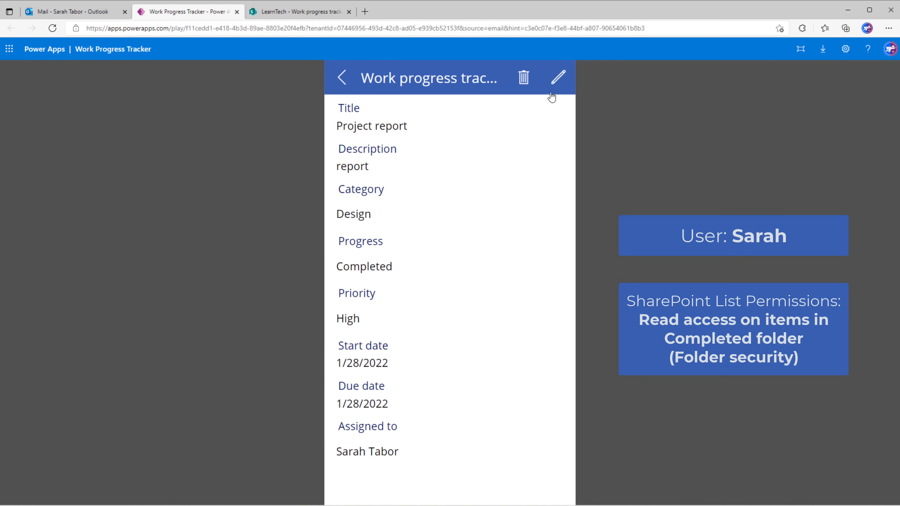
pyautogui.click(444, 297)
pyautogui.click(397, 359)
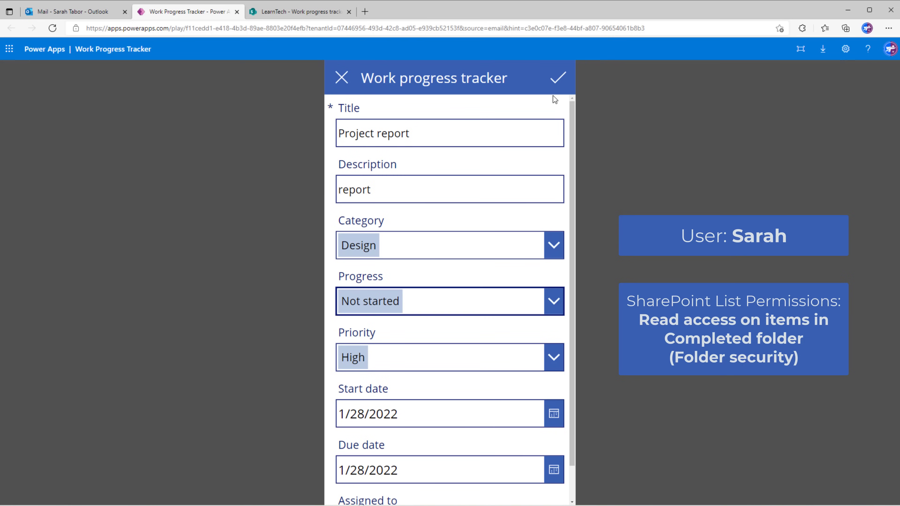
pyautogui.click(553, 86)
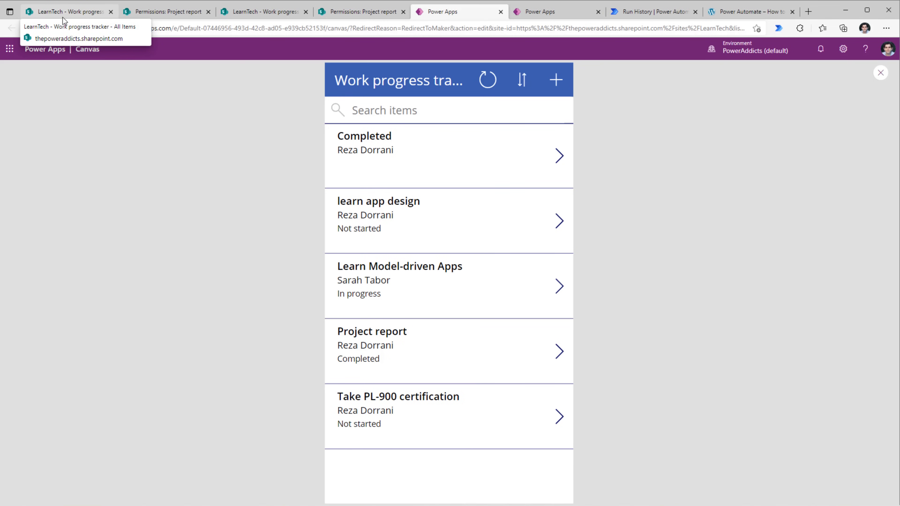
pyautogui.click(63, 17)
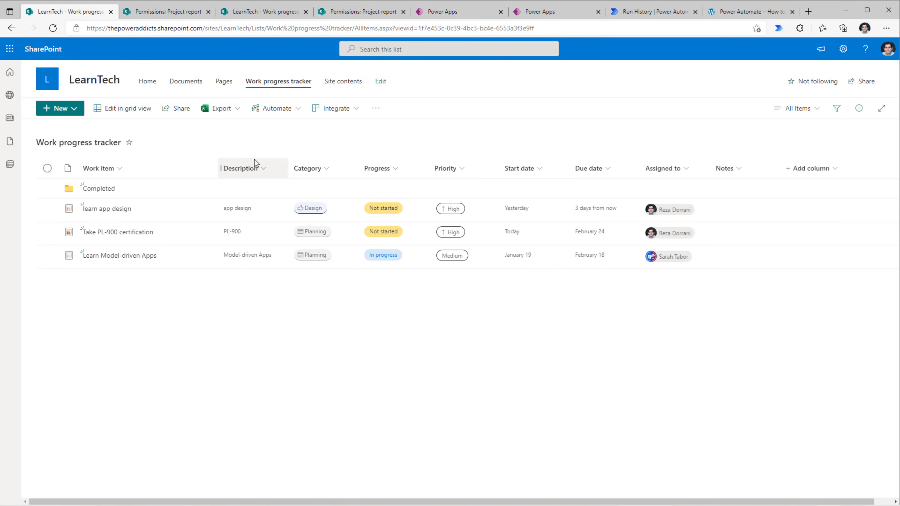